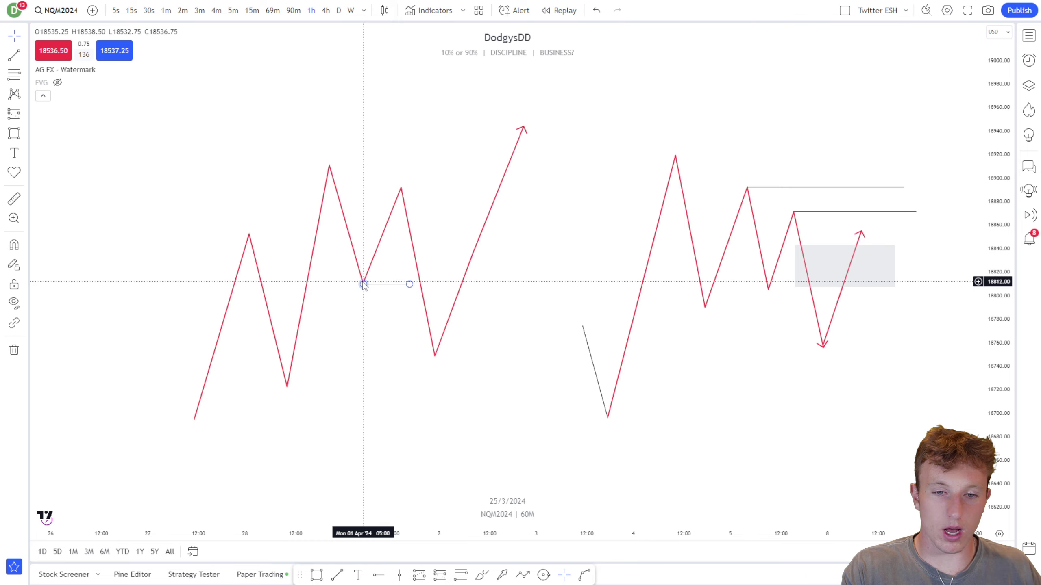
# Raise the third peak of the left red zigzag path to about 18900.
pyautogui.click(364, 284)
pyautogui.moveTo(401, 188)
pyautogui.mouseDown()
pyautogui.moveTo(413, 138)
pyautogui.moveTo(394, 194)
pyautogui.moveTo(405, 178)
pyautogui.moveTo(428, 188)
pyautogui.mouseUp()
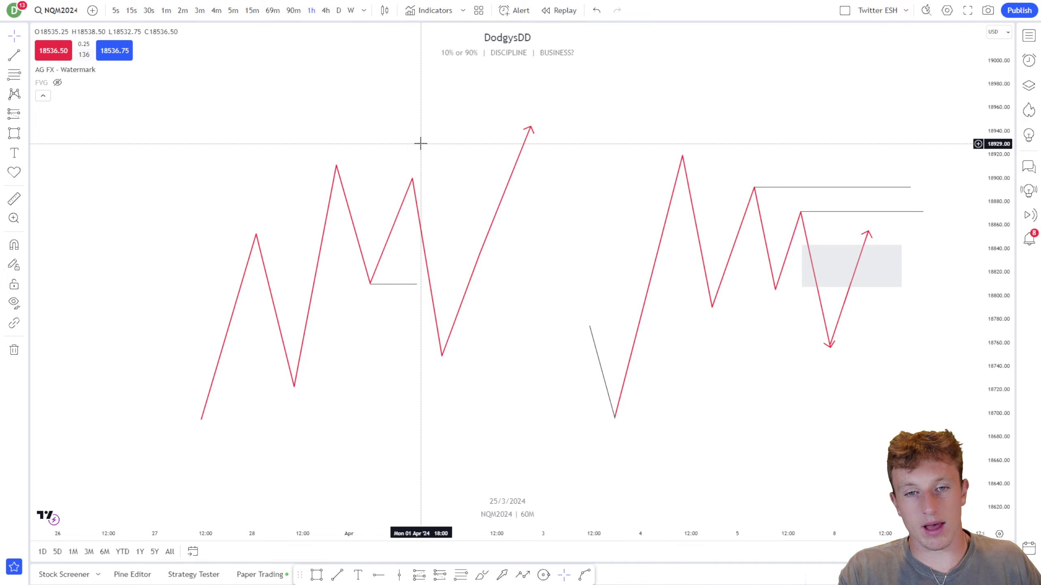
# Draw a horizontal trend line from the long lower wick of the 25 March candle at about 18414.50, extending past the latest candle.
pyautogui.moveTo(444, 239); pyautogui.dragTo(737, 172)
pyautogui.moveTo(413, 318); pyautogui.dragTo(900, 337)
pyautogui.scroll(2, 781, 332)
pyautogui.moveTo(999, 347); pyautogui.dragTo(999, 263)
pyautogui.scroll(1, 832, 312)
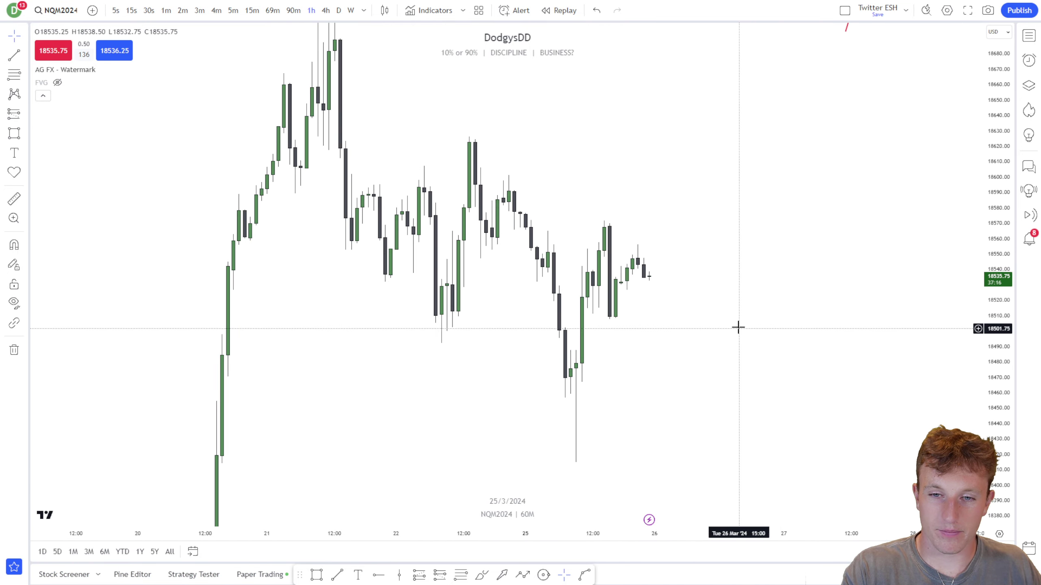
pyautogui.moveTo(738, 327); pyautogui.dragTo(625, 279)
pyautogui.scroll(2, 934, 279)
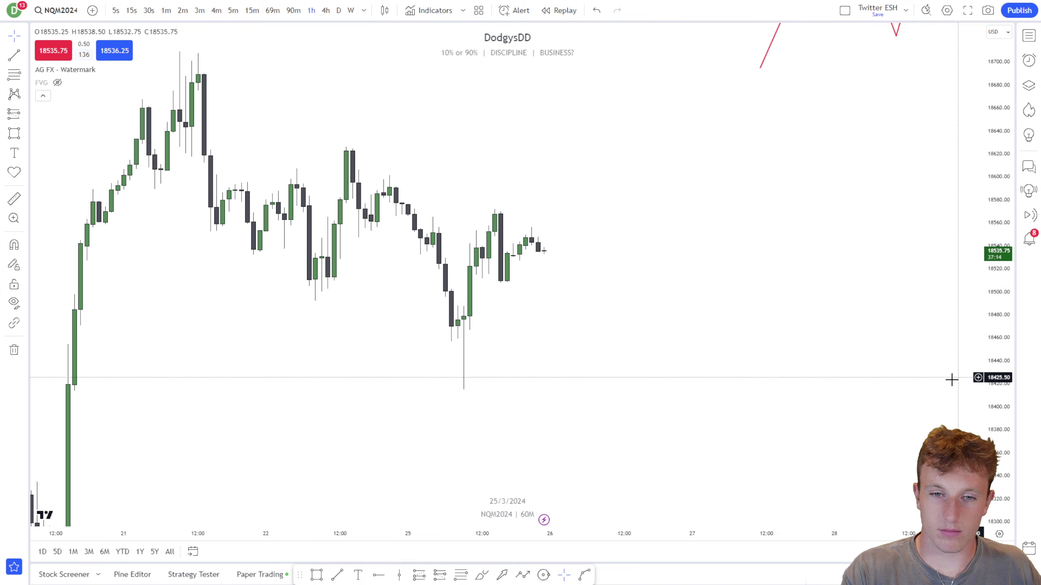
pyautogui.moveTo(483, 383); pyautogui.dragTo(442, 355)
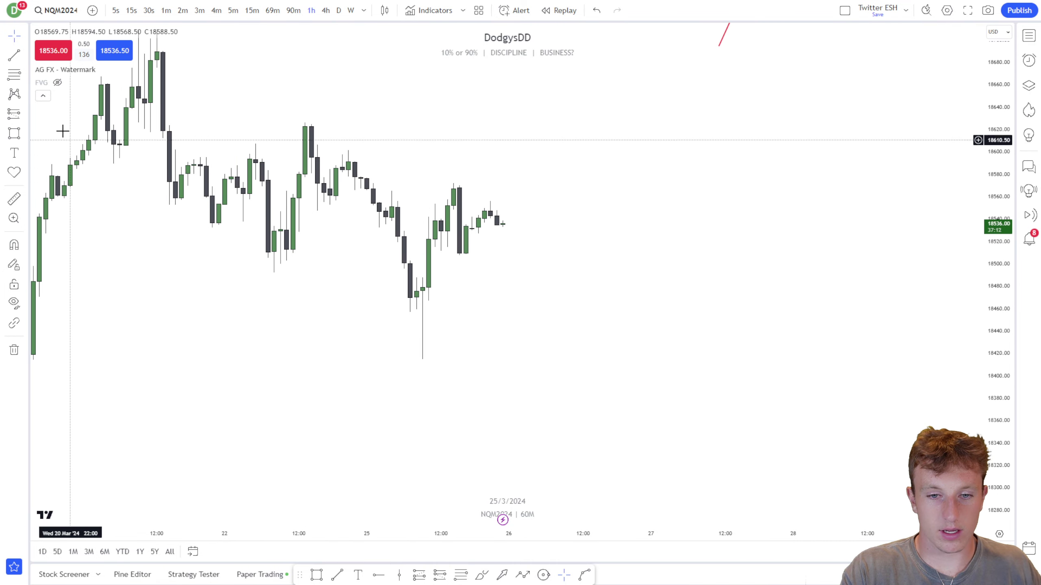
pyautogui.click(20, 57)
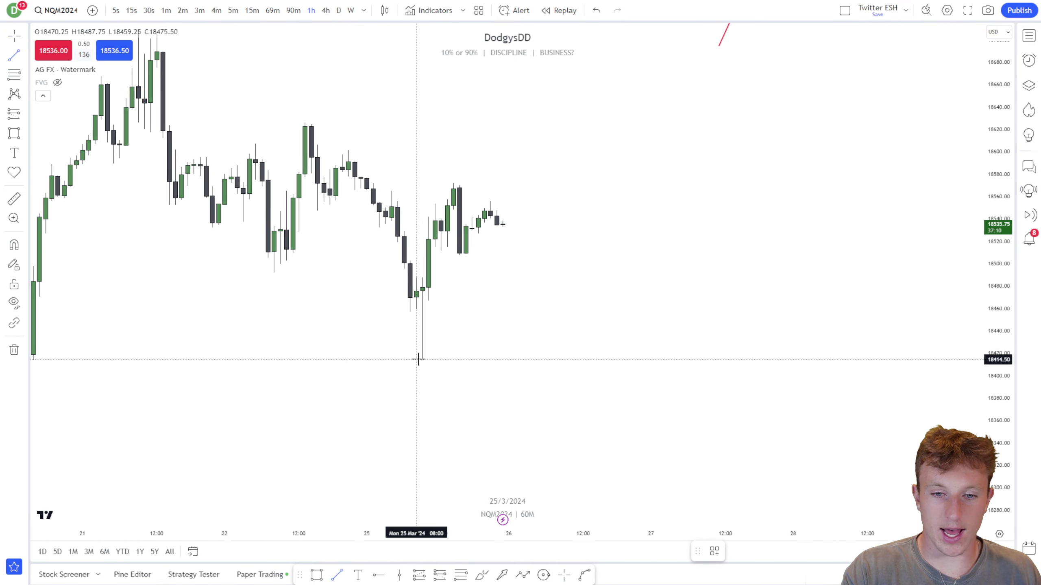
pyautogui.click(423, 359)
pyautogui.keyDown('shift'); pyautogui.click(546, 372); pyautogui.keyUp('shift')
# Draw a horizontal trend line from the 22 March swing high at 18626.50, extending past the latest candle.
pyautogui.moveTo(475, 211); pyautogui.dragTo(443, 230)
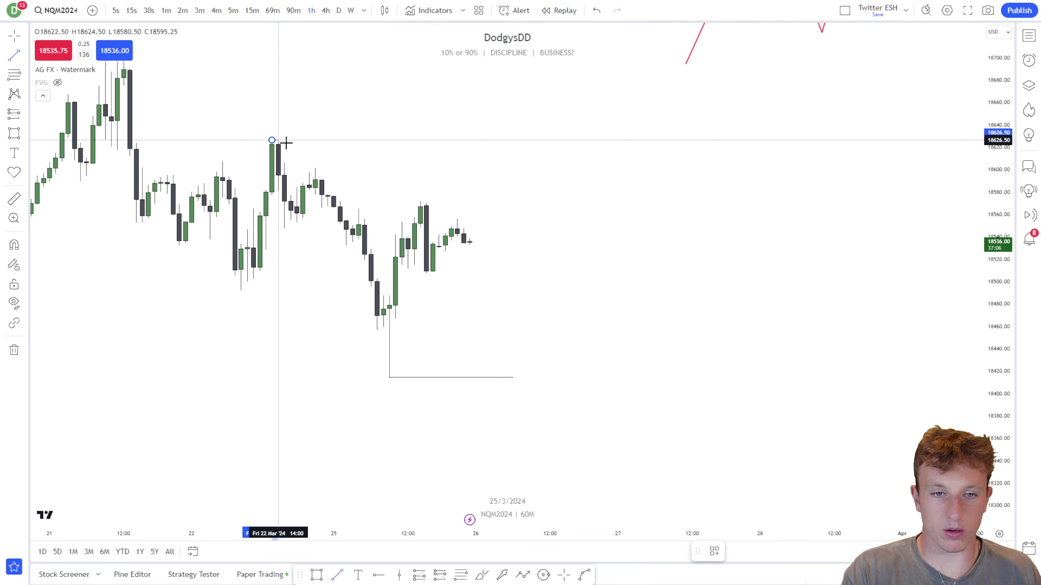
pyautogui.keyDown('shift'); pyautogui.click(557, 170); pyautogui.keyUp('shift')
pyautogui.moveTo(555, 198); pyautogui.dragTo(544, 229)
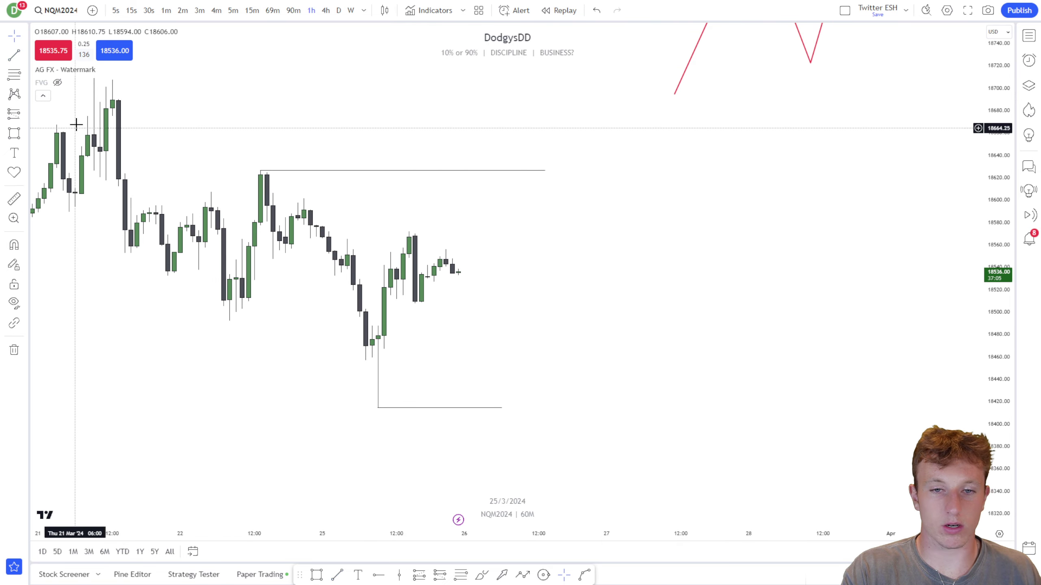
# Draw a vertical trend line from the top of the 25 March 14:00 candle at 18567.50 up to 18653.75.
pyautogui.click(16, 61)
pyautogui.click(409, 139)
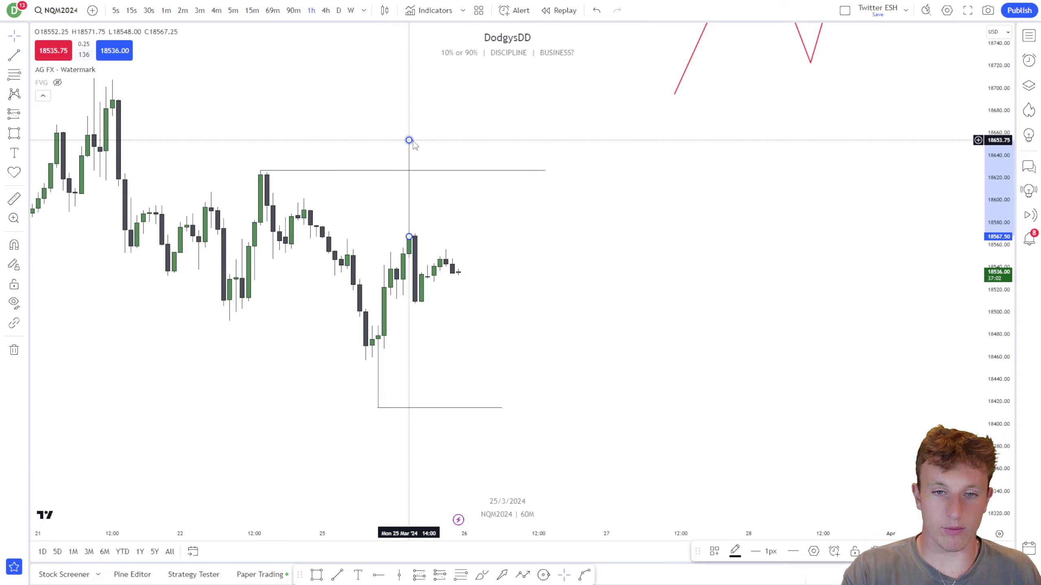
pyautogui.click(485, 246)
pyautogui.scroll(-1, 487, 307)
pyautogui.moveTo(461, 308); pyautogui.dragTo(426, 285)
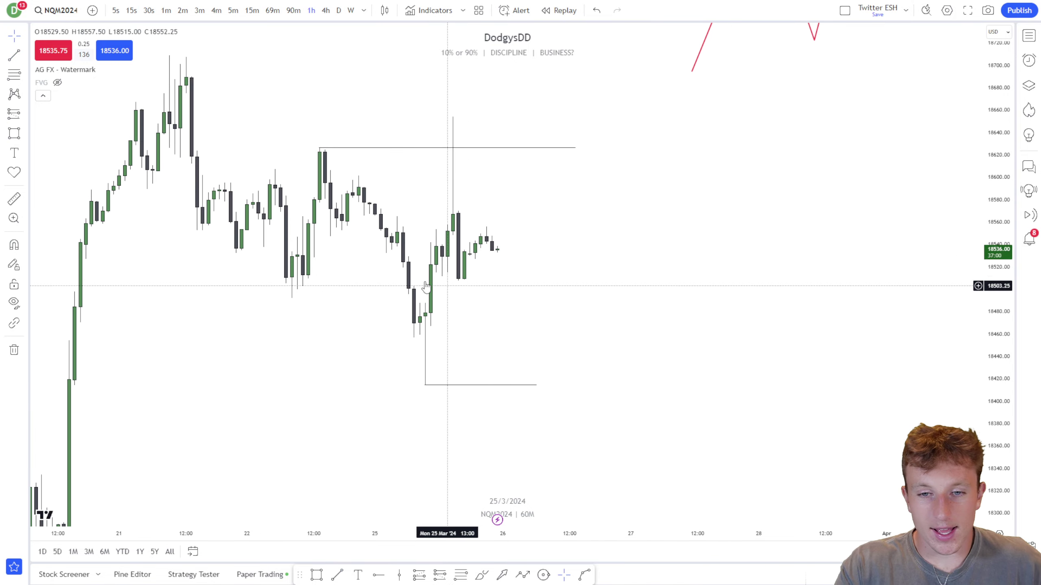
# Draw connected trend lines from the latest candle showing a drop below the low line, a rebound and a deeper drop, and raise the rebound's end.
pyautogui.moveTo(503, 250)
pyautogui.mouseDown()
pyautogui.moveTo(541, 436)
pyautogui.moveTo(586, 284)
pyautogui.mouseUp()
pyautogui.click(12, 60)
pyautogui.click(586, 284)
pyautogui.click(658, 504)
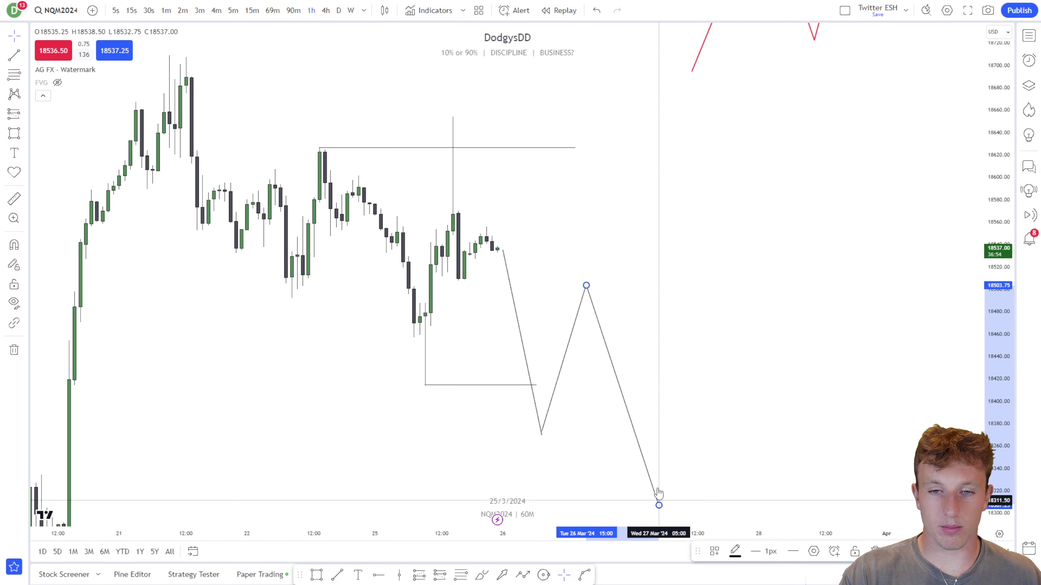
pyautogui.moveTo(711, 365); pyautogui.dragTo(770, 355)
pyautogui.scroll(-2, 770, 356)
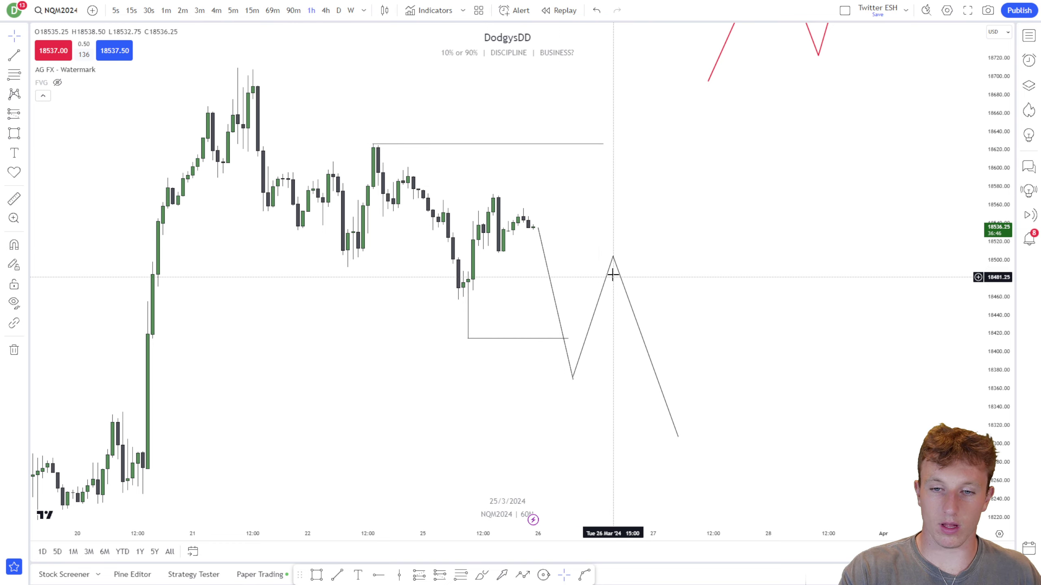
pyautogui.moveTo(613, 257); pyautogui.dragTo(604, 237)
# Reshape the left red zigzag by lowering its third peak to about 18890 and raising its second trough to about 18760.
pyautogui.moveTo(754, 179); pyautogui.dragTo(541, 397)
pyautogui.scroll(2, 694, 337)
pyautogui.moveTo(694, 337); pyautogui.dragTo(559, 391)
pyautogui.scroll(-2, 678, 365)
pyautogui.moveTo(678, 365); pyautogui.dragTo(557, 385)
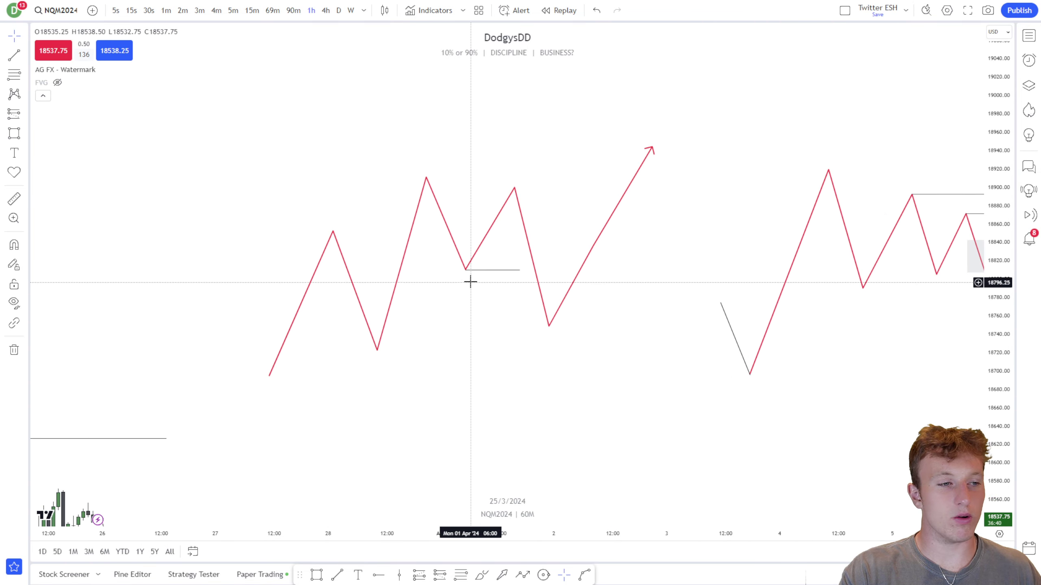
pyautogui.moveTo(515, 188); pyautogui.dragTo(505, 198)
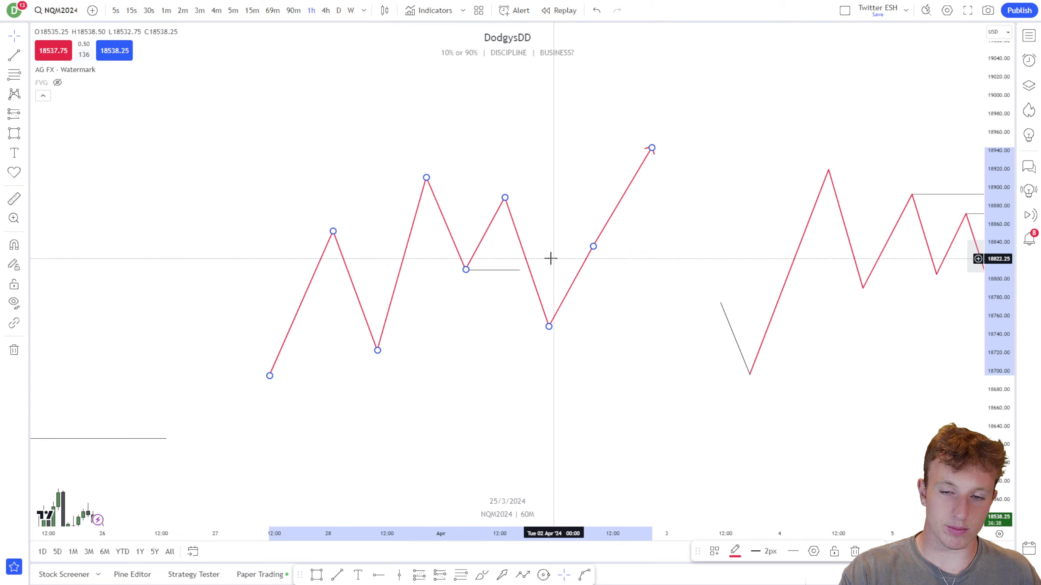
pyautogui.scroll(-1, 616, 298)
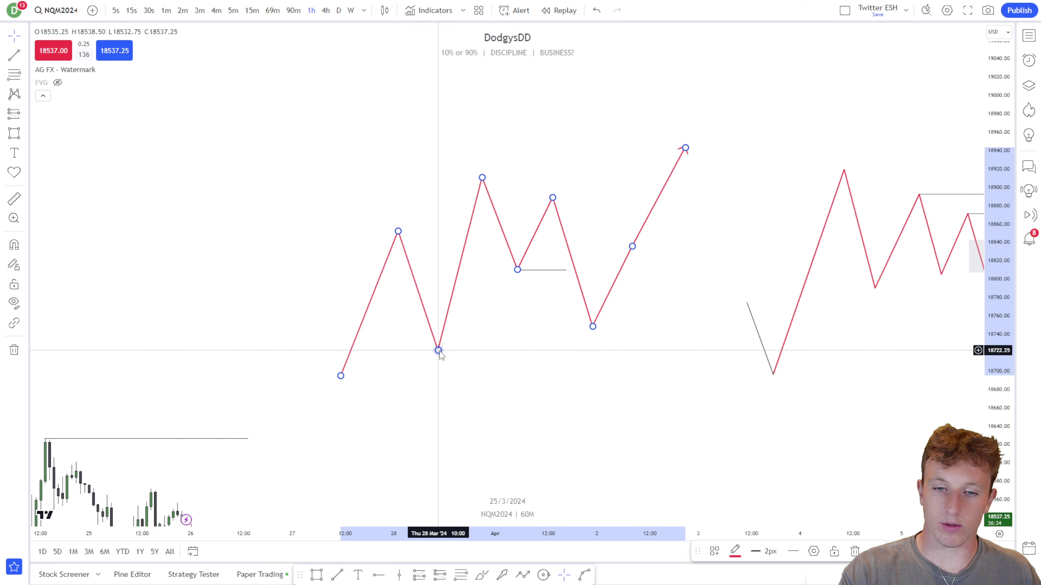
pyautogui.moveTo(438, 351); pyautogui.dragTo(460, 314)
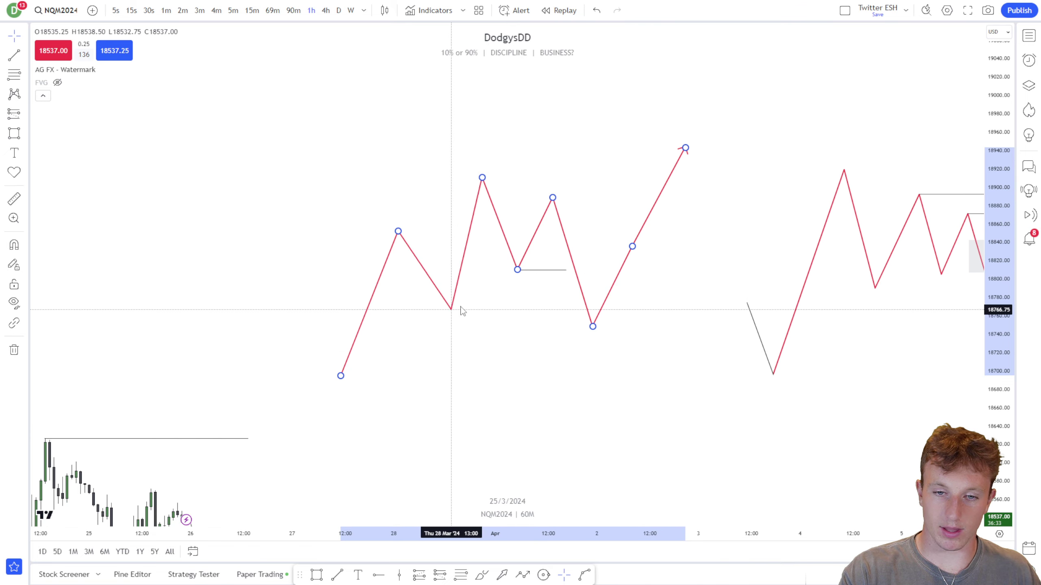
# Circle the raised trough of the left zigzag with an orange Brush stroke.
pyautogui.click(37, 142)
pyautogui.click(21, 134)
pyautogui.click(60, 147)
pyautogui.moveTo(461, 304)
pyautogui.mouseDown()
pyautogui.moveTo(481, 311)
pyautogui.moveTo(482, 328)
pyautogui.mouseUp()
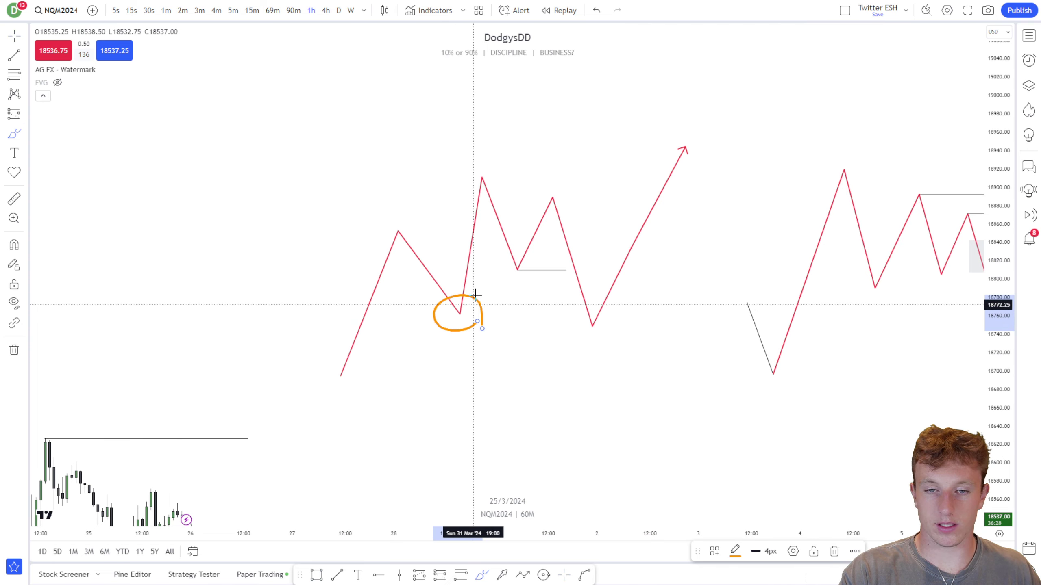
pyautogui.press('Escape')
# Lower the left zigzag's last trough to about 18710 and move its arrow end down to about 18620.
pyautogui.click(593, 327)
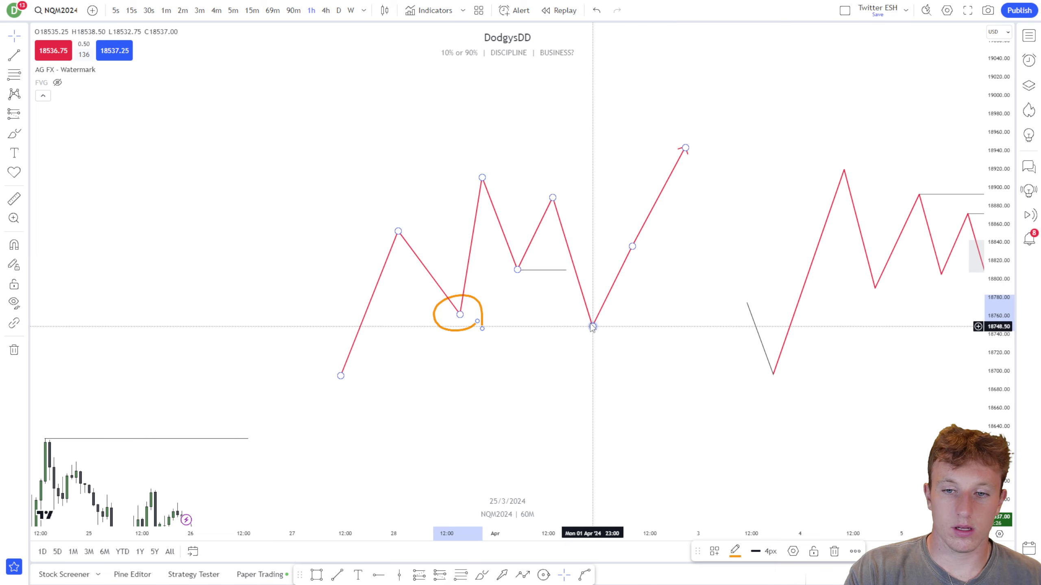
pyautogui.moveTo(592, 327); pyautogui.dragTo(583, 362)
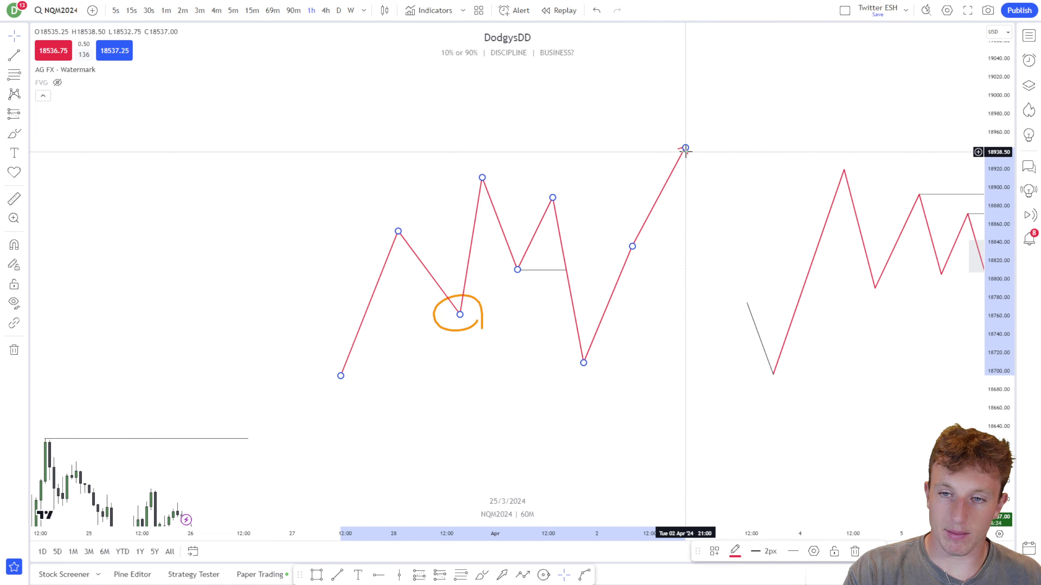
pyautogui.moveTo(685, 149); pyautogui.dragTo(678, 442)
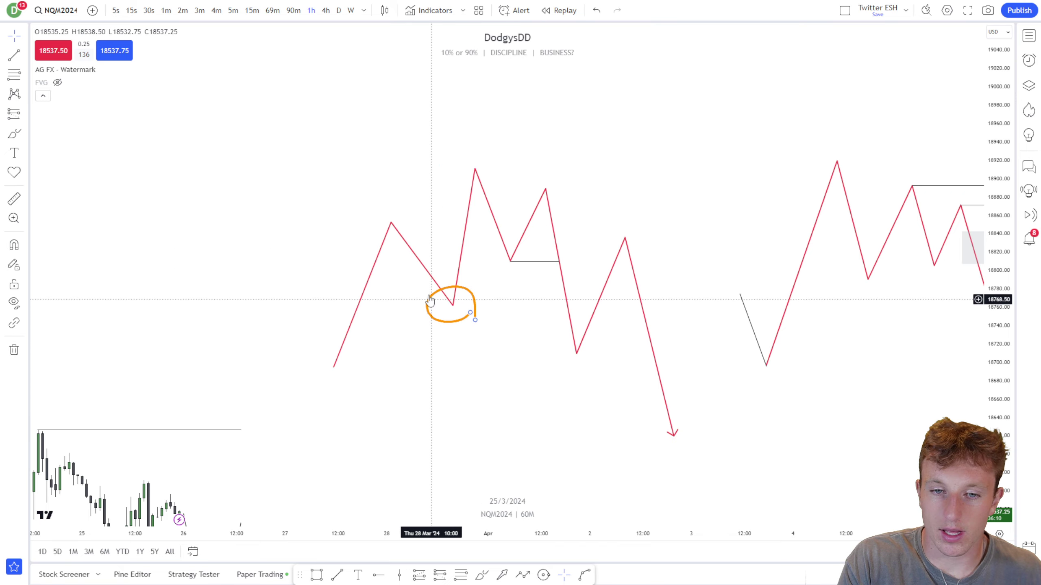
# Draw a horizontal trend line at 18758.50 from the circled trough to the falling leg and label it "Confident MSS".
pyautogui.click(14, 70)
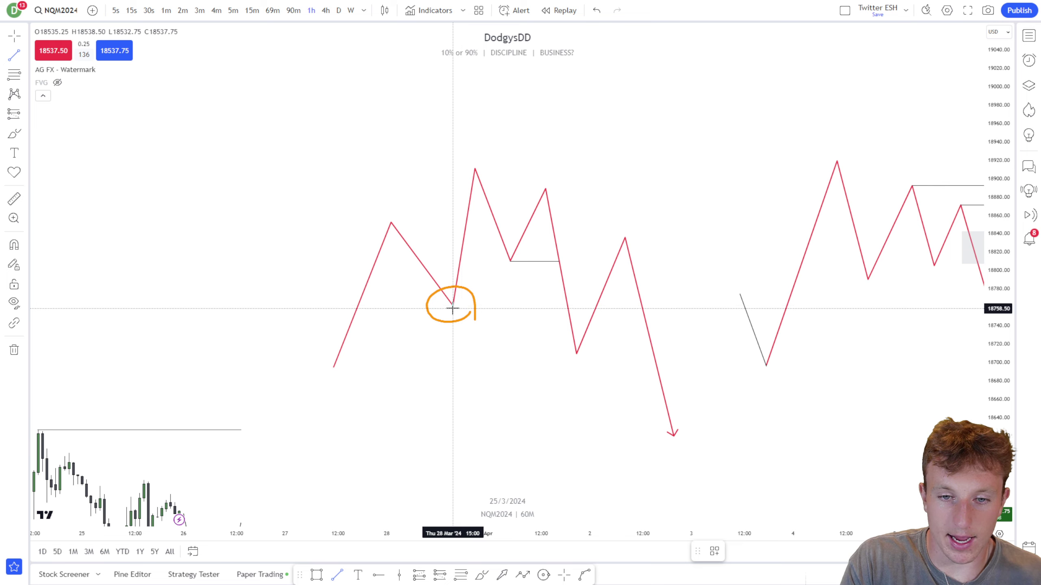
pyautogui.click(453, 308)
pyautogui.click(559, 308)
pyautogui.doubleClick(559, 308)
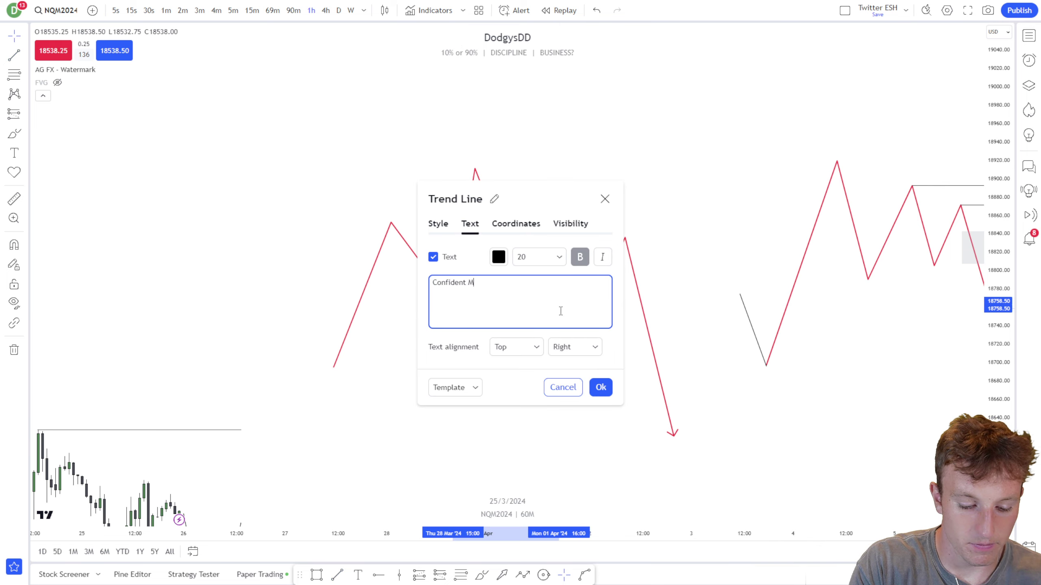
pyautogui.click(606, 392)
# Label the shorter horizontal line above it, at the higher trough, "Weak".
pyautogui.scroll(1, 604, 396)
pyautogui.doubleClick(516, 261)
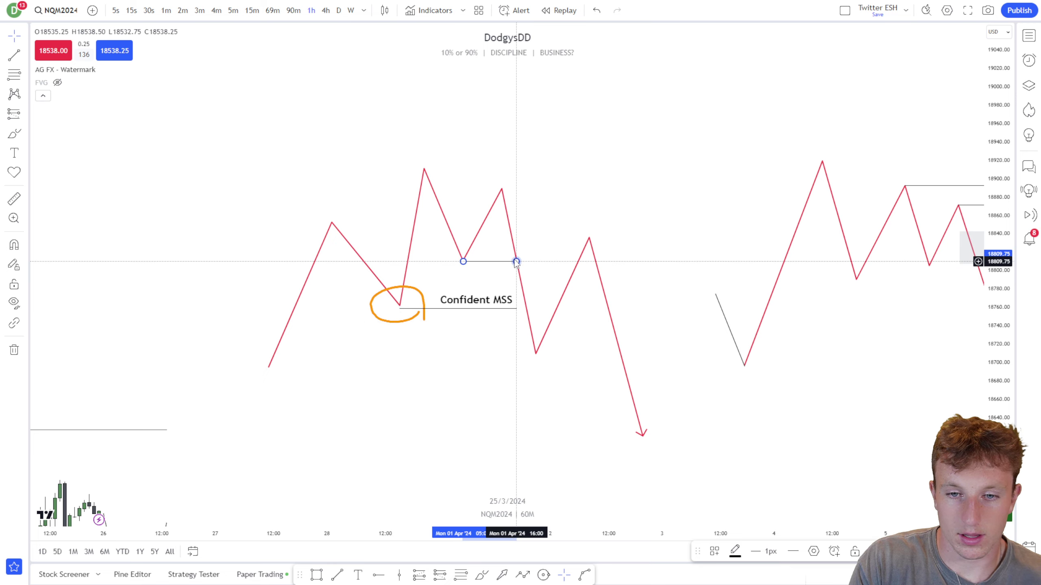
pyautogui.click(641, 250)
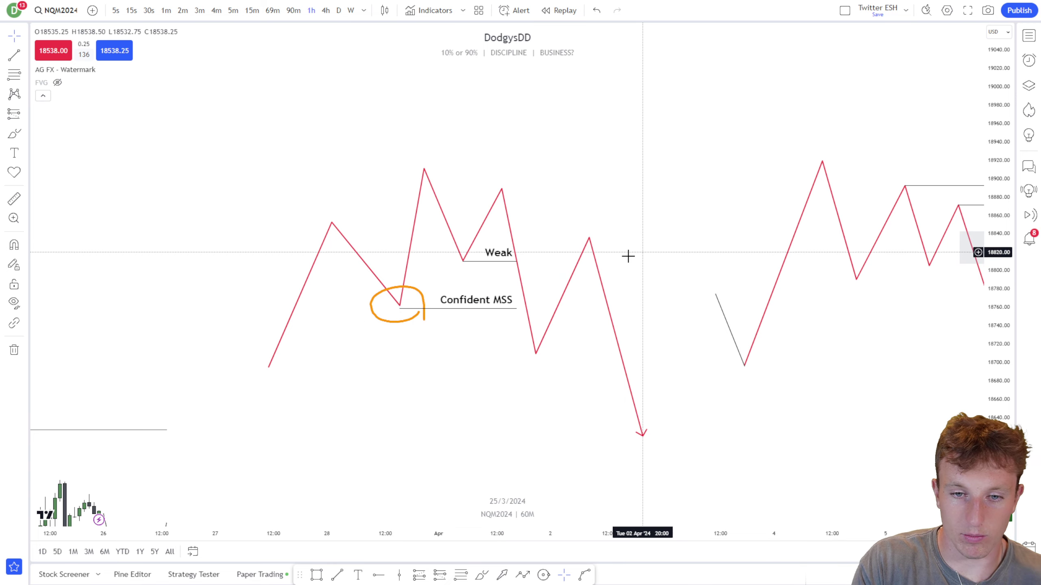
# Change the text of the lower labelled line, at the circled trough, to "Strong MSS".
pyautogui.doubleClick(474, 300)
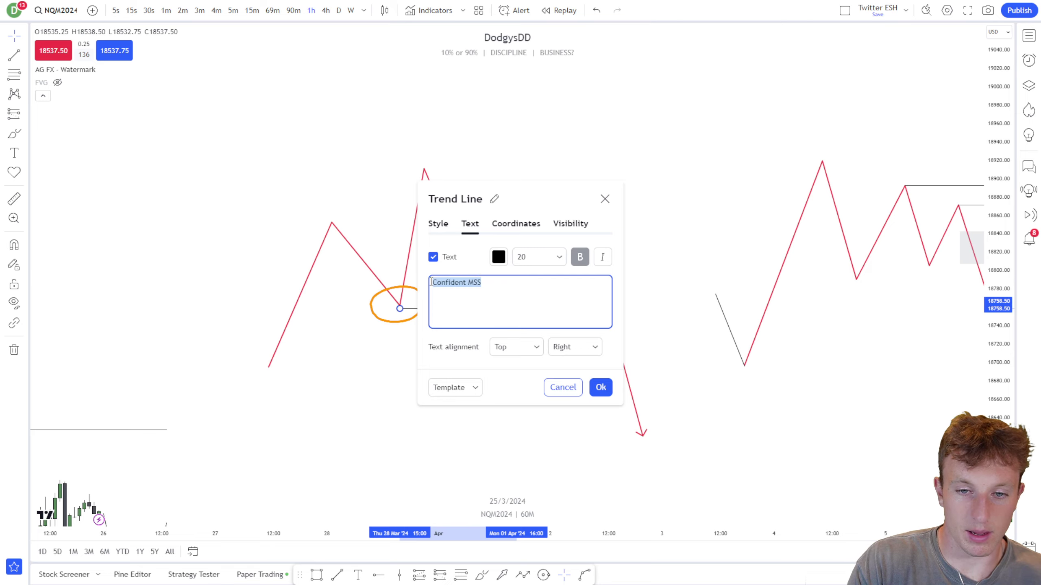
pyautogui.write('Strong MS')
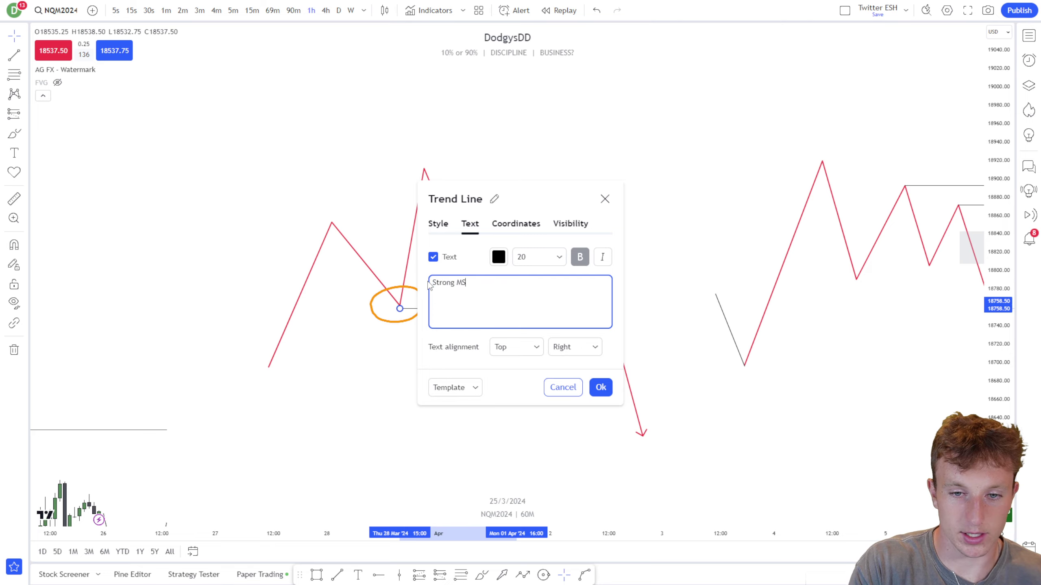
pyautogui.write('S')
pyautogui.click(556, 147)
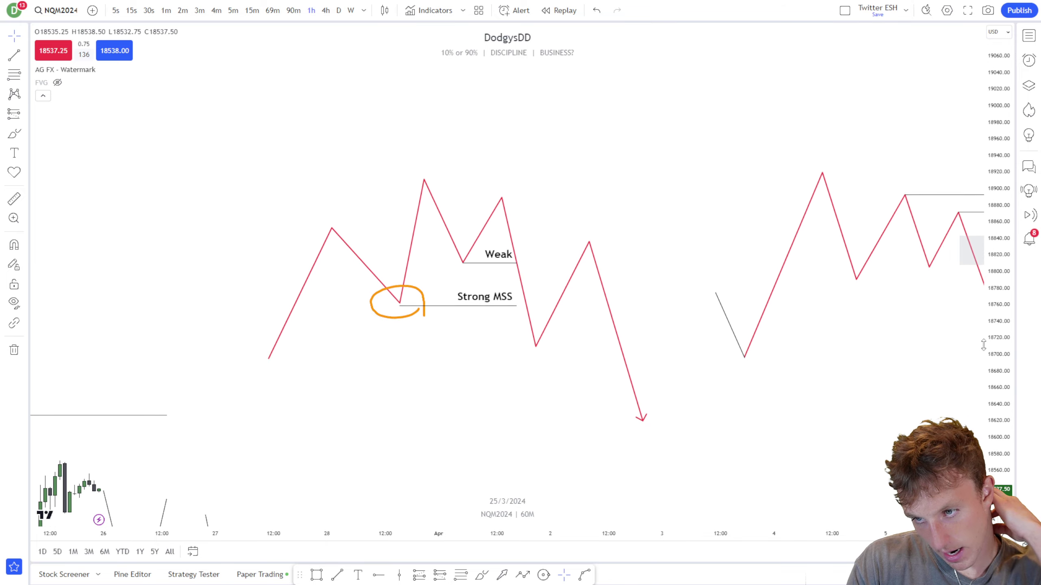
# Circle the lowest starting point of the right zigzag, where the grey and red lines meet, with an orange Brush stroke.
pyautogui.moveTo(984, 345); pyautogui.dragTo(984, 351)
pyautogui.moveTo(894, 369); pyautogui.dragTo(834, 360)
pyautogui.moveTo(664, 389); pyautogui.dragTo(662, 382)
pyautogui.scroll(-3, 857, 344)
pyautogui.moveTo(842, 351); pyautogui.dragTo(609, 352)
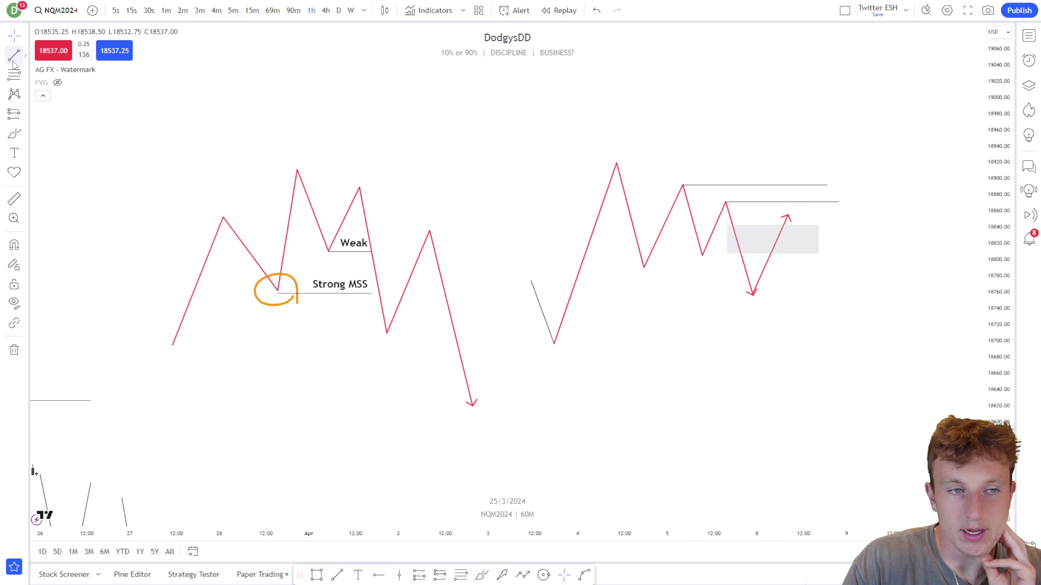
pyautogui.click(14, 133)
pyautogui.moveTo(564, 354)
pyautogui.mouseDown()
pyautogui.moveTo(548, 356)
pyautogui.moveTo(565, 351)
pyautogui.mouseUp()
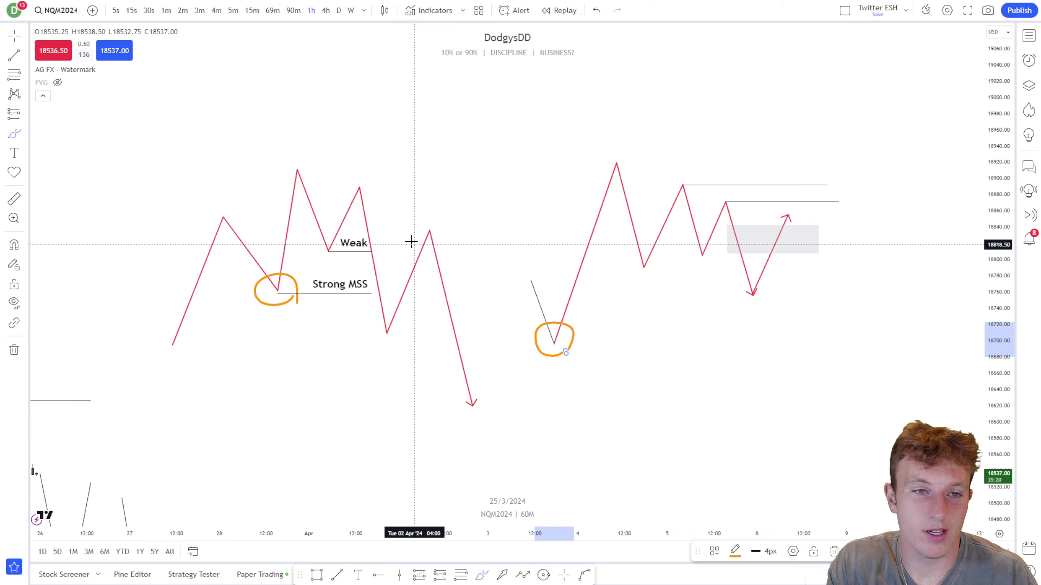
# Delete the horizontal line at the 25 March low and the projected trend lines beside the price candles.
pyautogui.moveTo(560, 411); pyautogui.dragTo(824, 219)
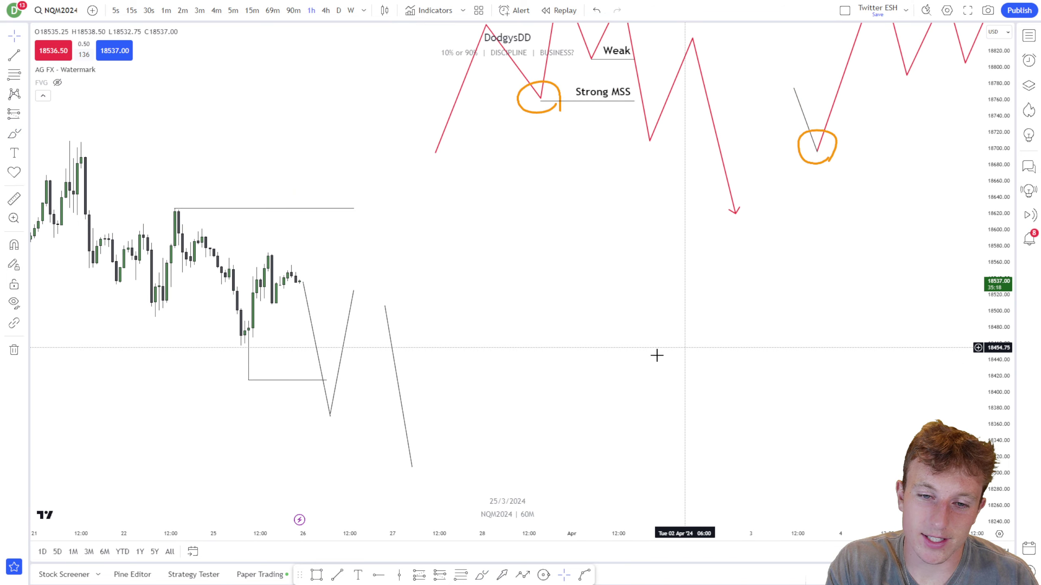
pyautogui.moveTo(529, 372); pyautogui.dragTo(779, 353)
pyautogui.click(641, 314)
pyautogui.press('Delete')
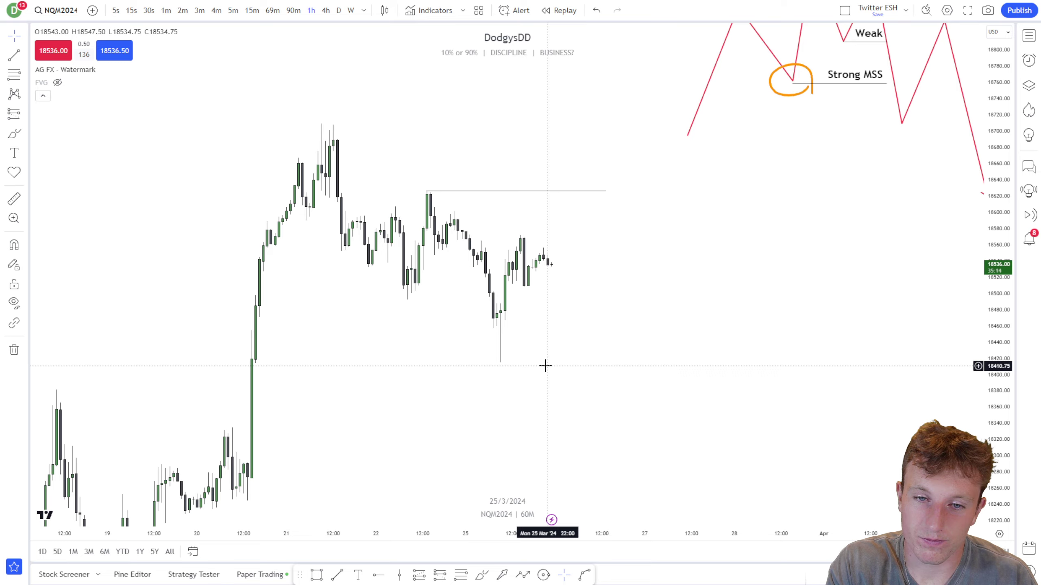
# Draw a short horizontal trend line from the low of the 22 March 03:00 candle at 18537.50 to the next falling candle.
pyautogui.moveTo(545, 365); pyautogui.dragTo(767, 361)
pyautogui.moveTo(991, 372); pyautogui.dragTo(990, 189)
pyautogui.scroll(2, 643, 307)
pyautogui.moveTo(643, 308); pyautogui.dragTo(718, 342)
pyautogui.scroll(1, 718, 341)
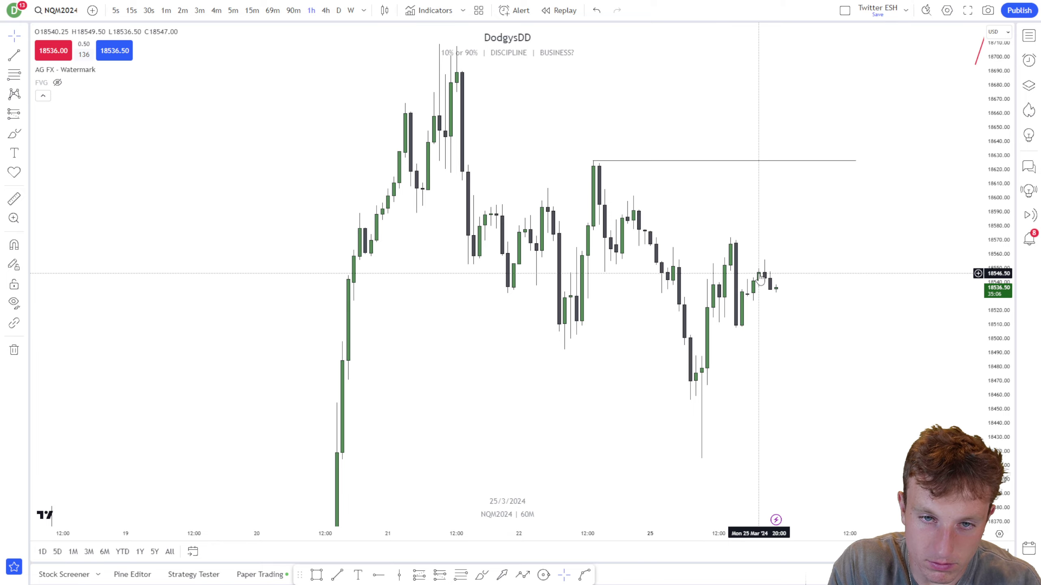
pyautogui.moveTo(756, 276); pyautogui.dragTo(723, 300)
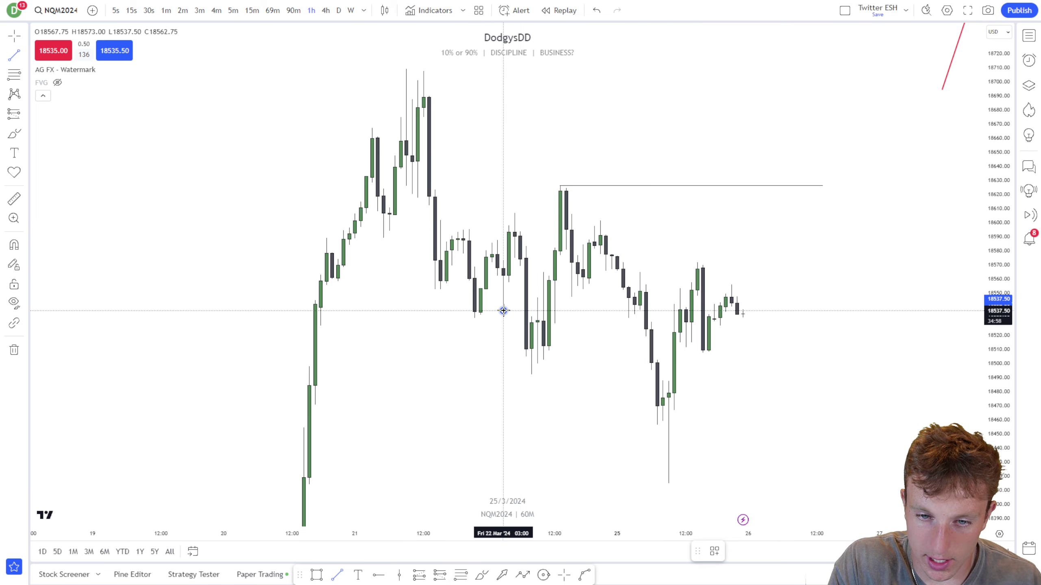
pyautogui.scroll(1, 504, 330)
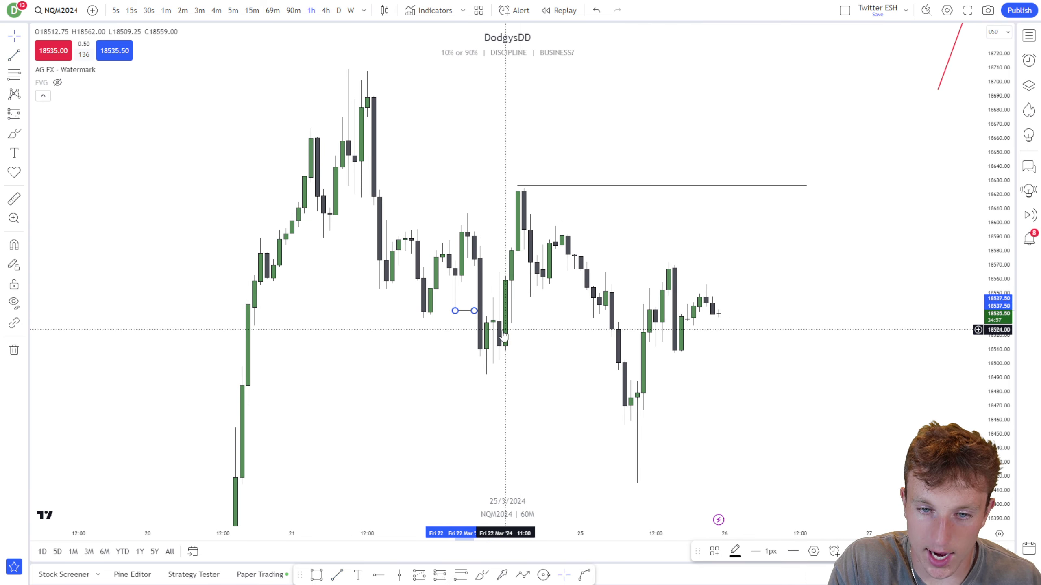
# Draw a short horizontal trend line at 18595.25 from the late 21 March swing high to the 22 March 03:00 candle.
pyautogui.click(14, 55)
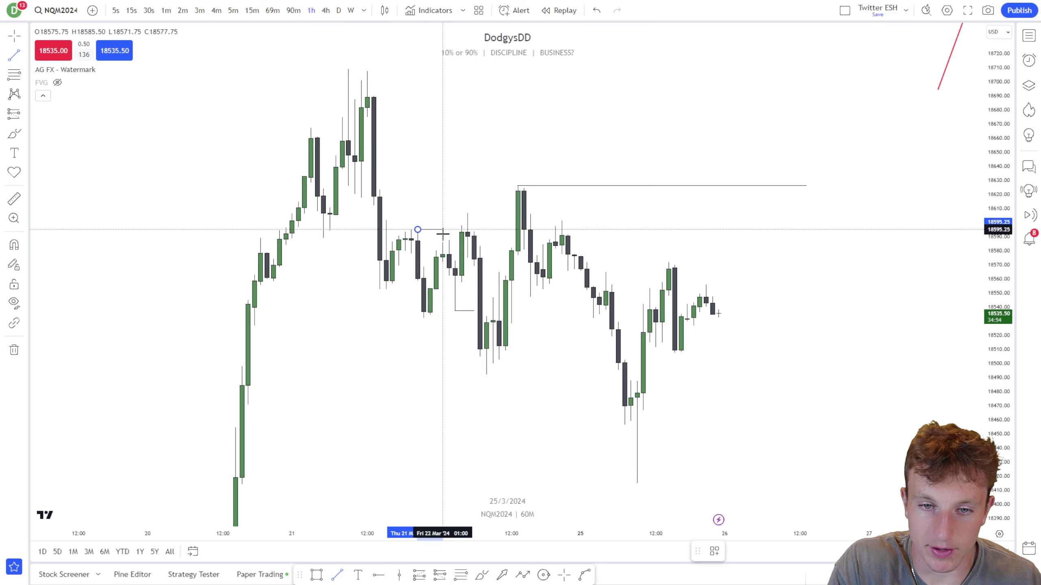
pyautogui.click(455, 230)
pyautogui.moveTo(1011, 335); pyautogui.dragTo(1003, 246)
pyautogui.moveTo(846, 279); pyautogui.dragTo(885, 282)
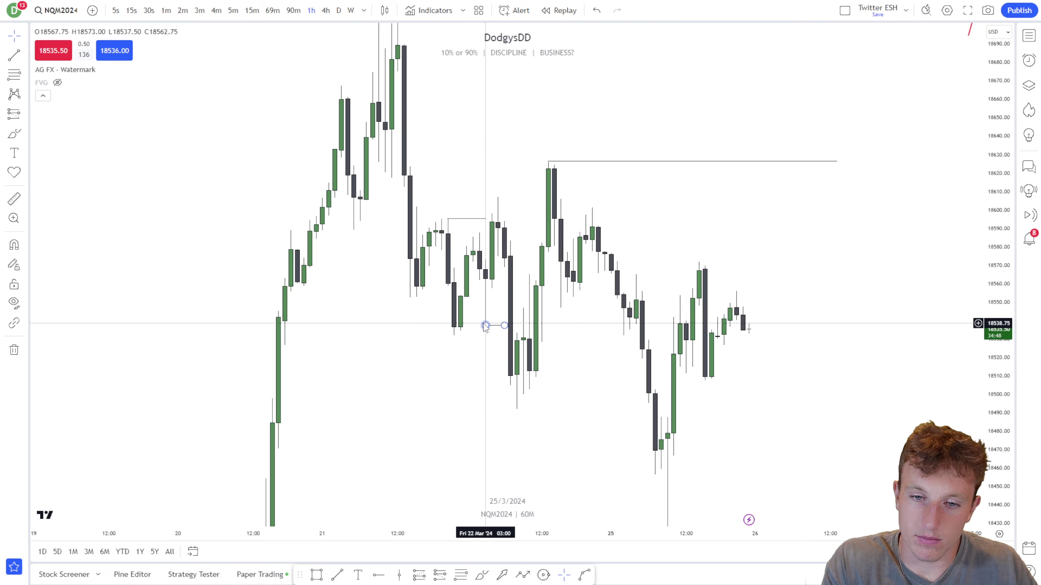
# Draw a short horizontal trend line at the low of the 21 March 22:00 candle and delete the line at the late 21 March swing high.
pyautogui.hotkey('alt', 't')
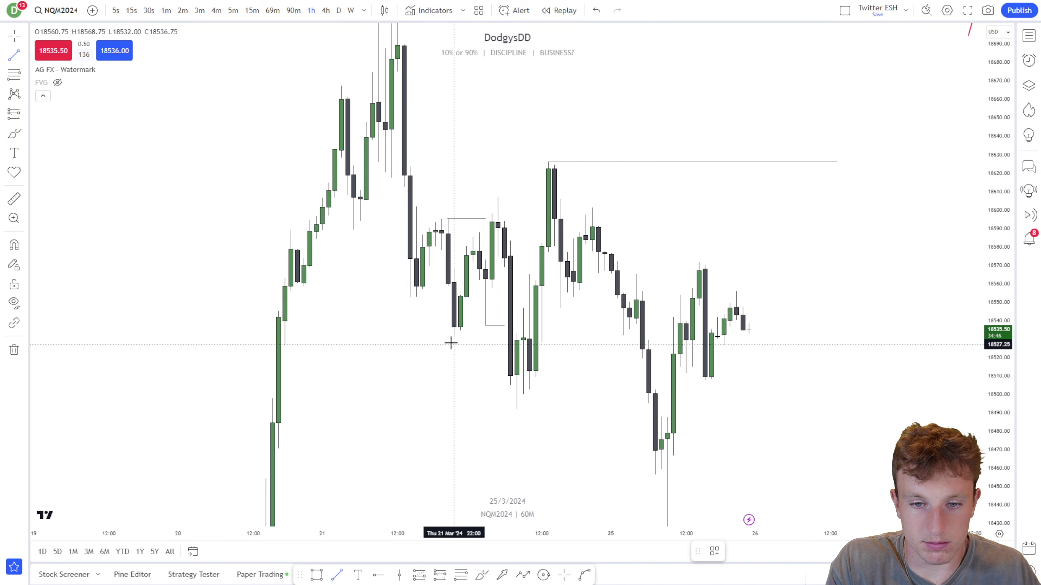
pyautogui.moveTo(454, 336); pyautogui.dragTo(479, 337)
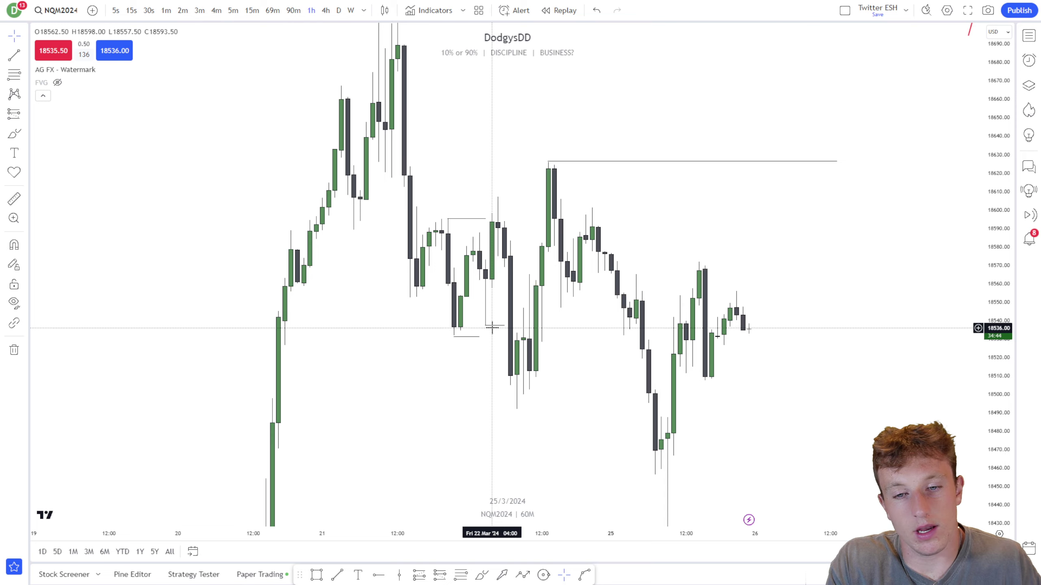
pyautogui.click(485, 218)
pyautogui.press('Delete')
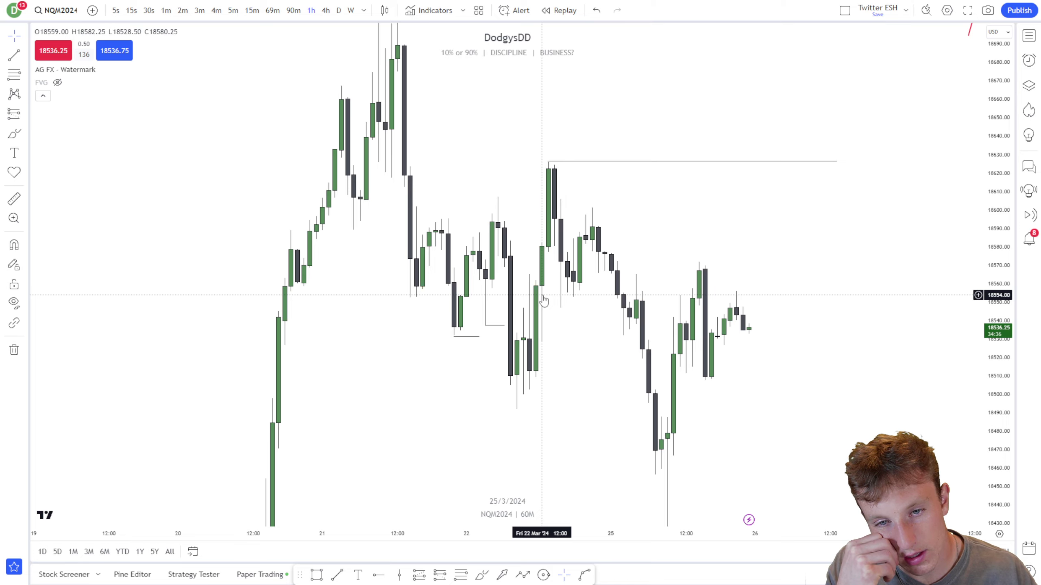
# Shade the 21 March drop with a rectangle from 18622.75 up to about 18674, extending past the latest candles.
pyautogui.moveTo(996, 291); pyautogui.dragTo(995, 344)
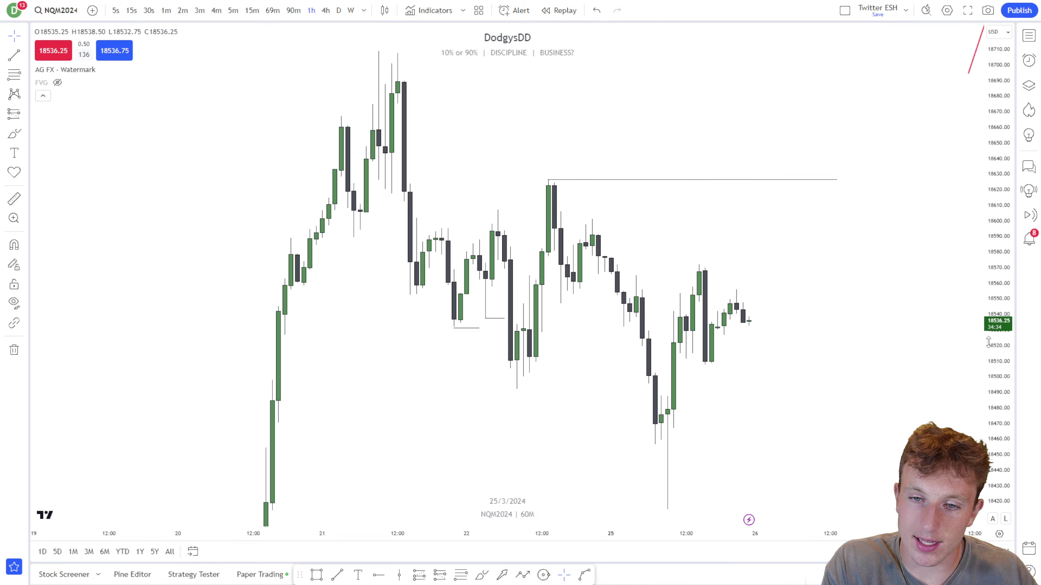
pyautogui.moveTo(725, 267); pyautogui.dragTo(719, 272)
pyautogui.moveTo(562, 316)
pyautogui.mouseDown()
pyautogui.moveTo(608, 312)
pyautogui.moveTo(551, 316)
pyautogui.mouseUp()
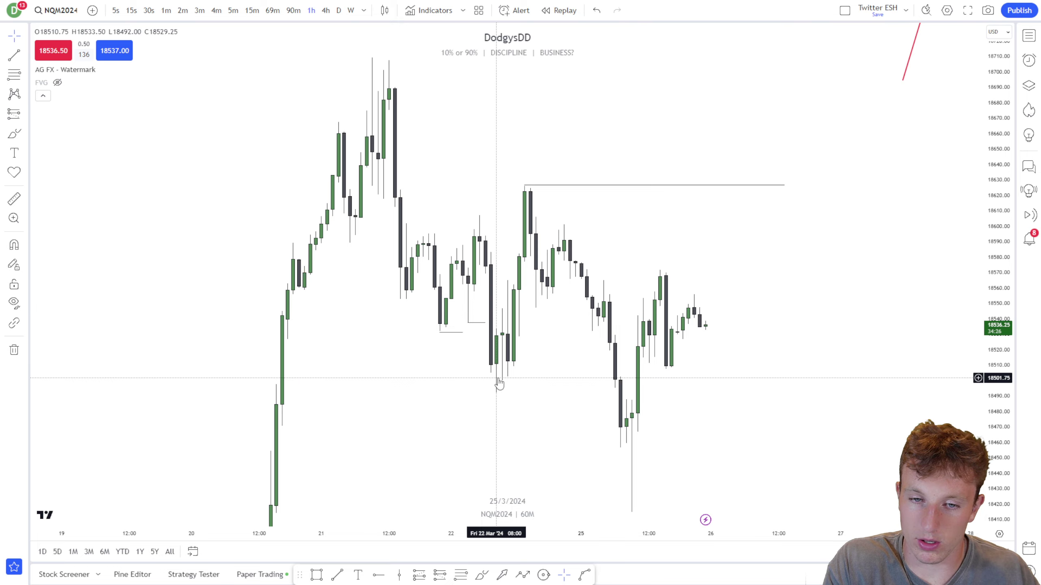
pyautogui.scroll(1, 497, 223)
pyautogui.moveTo(476, 242); pyautogui.dragTo(444, 251)
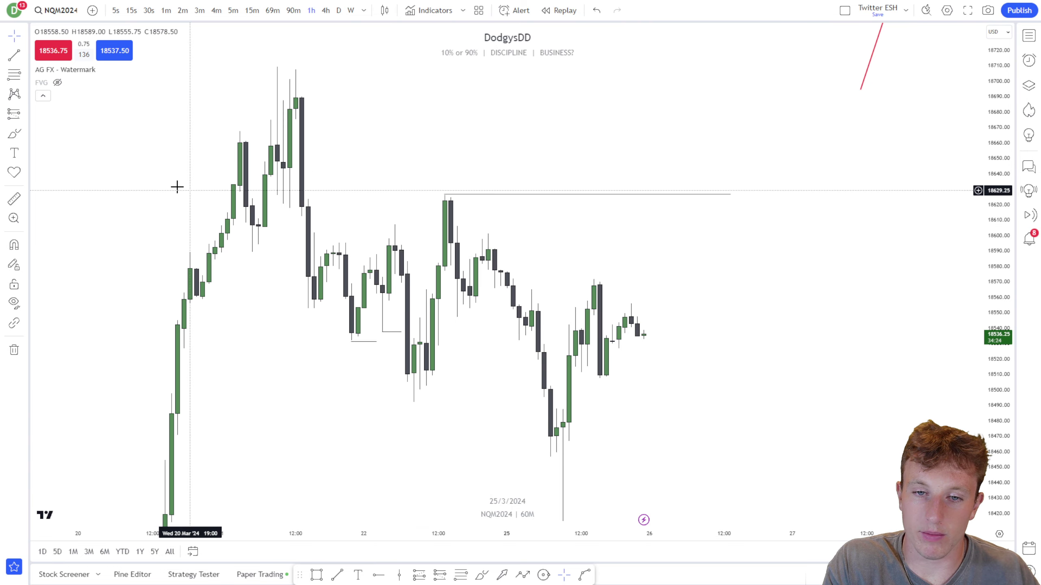
pyautogui.click(26, 137)
pyautogui.click(78, 316)
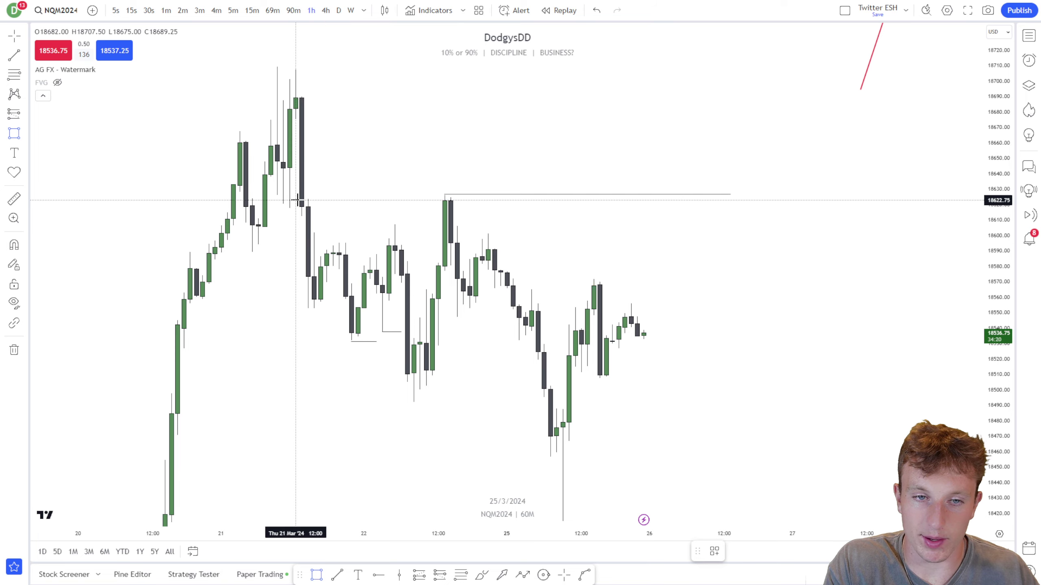
pyautogui.moveTo(297, 199)
pyautogui.mouseDown()
pyautogui.moveTo(720, 153)
pyautogui.moveTo(817, 121)
pyautogui.mouseUp()
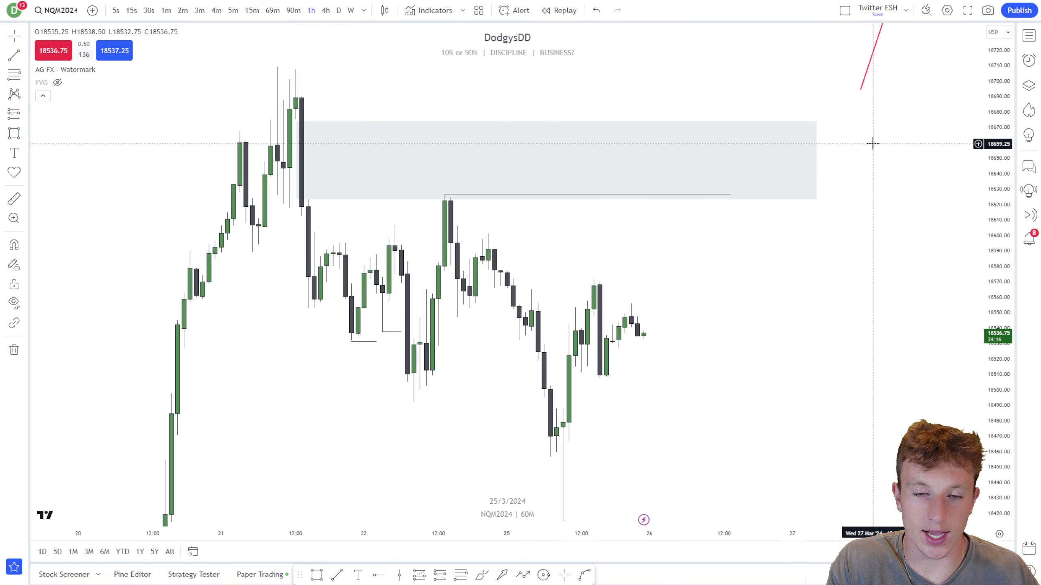
# Switch the chart to the 5-minute timeframe and delete the two short horizontal trend lines below the 21 and 22 March lows.
pyautogui.scroll(-1, 860, 144)
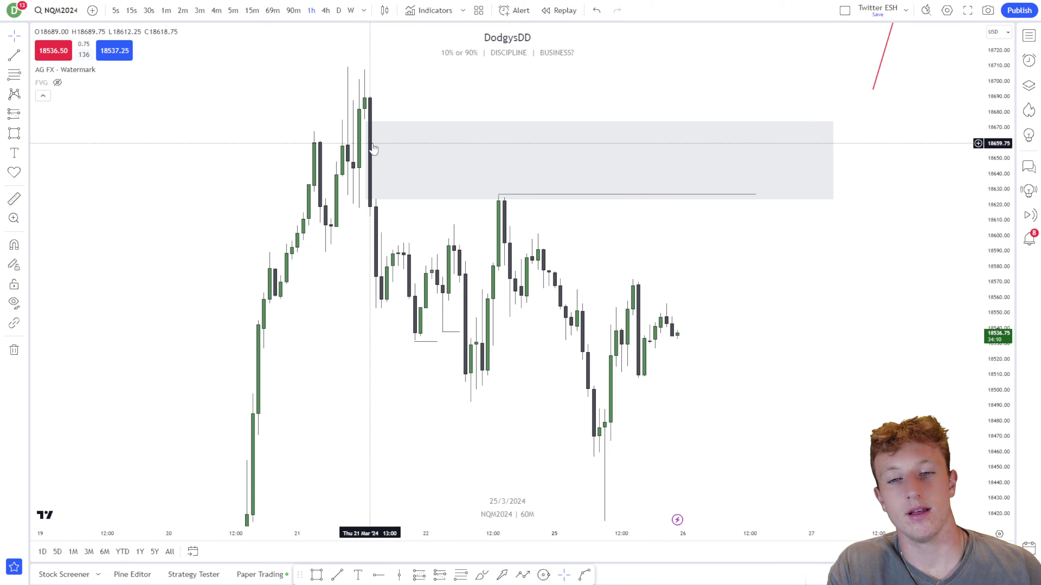
pyautogui.scroll(1, 549, 250)
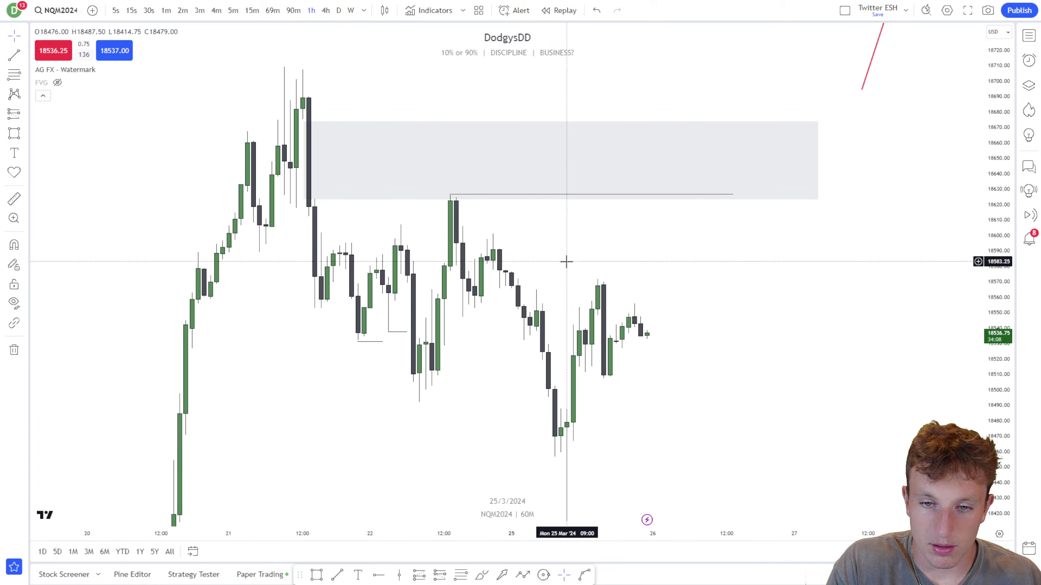
pyautogui.click(232, 10)
pyautogui.scroll(-12, 567, 258)
pyautogui.moveTo(312, 301); pyautogui.dragTo(804, 293)
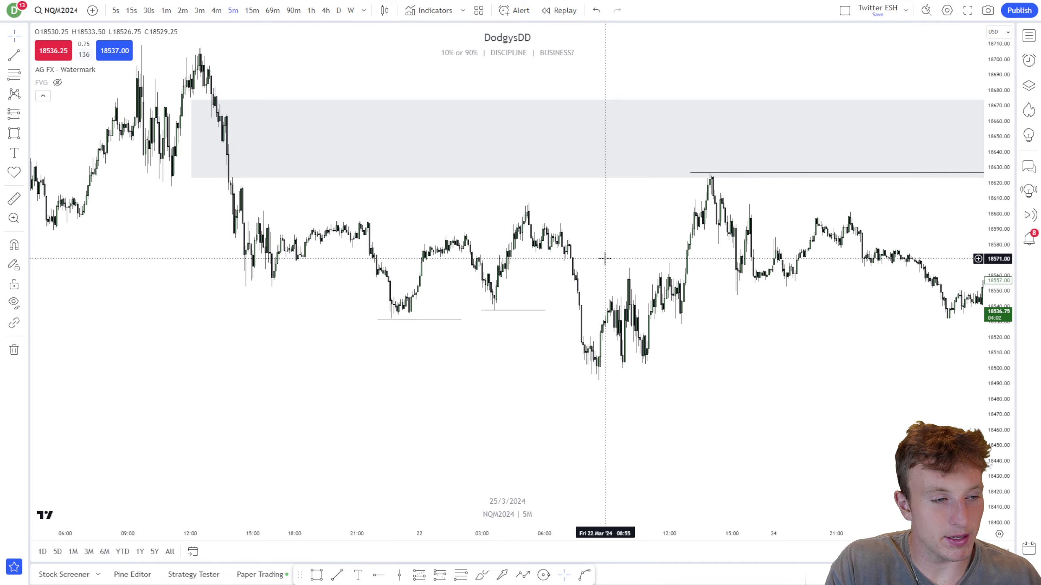
pyautogui.moveTo(995, 353); pyautogui.dragTo(957, 157)
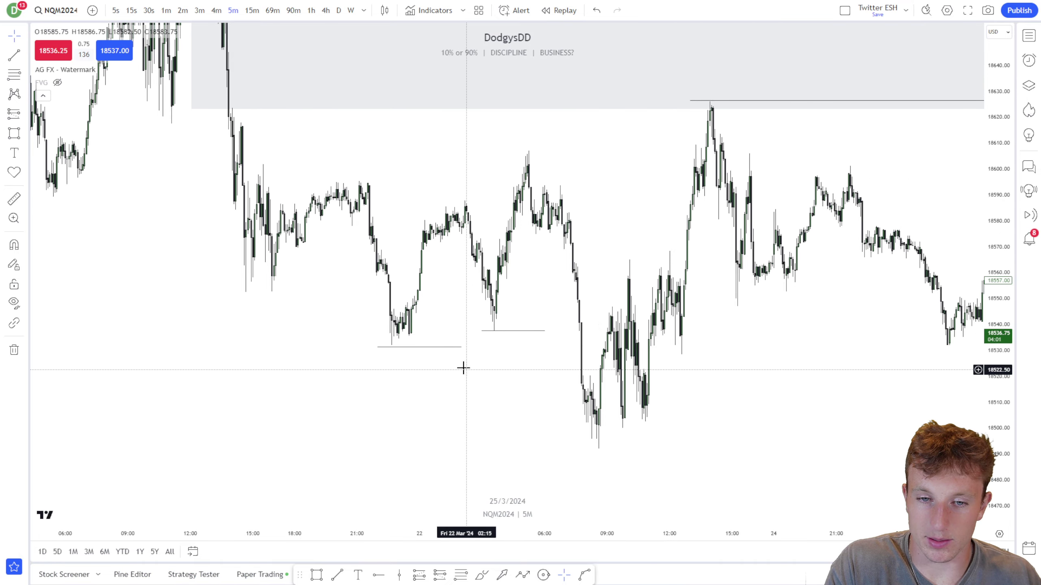
pyautogui.middleClick(454, 347)
pyautogui.scroll(5, 505, 337)
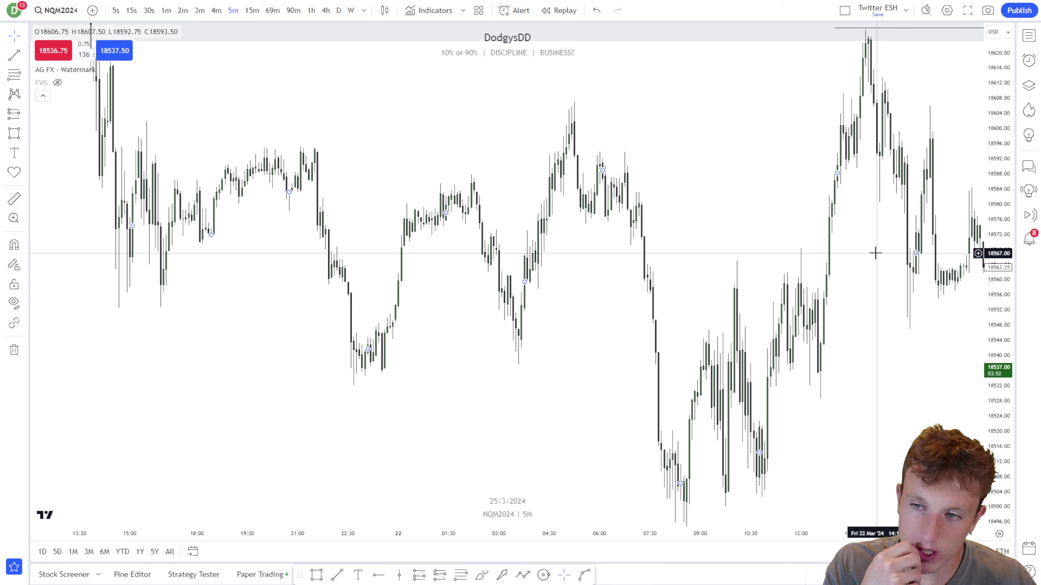
# Draw a horizontal trend line at 18531.75 from the 21 March 22:40 low to the 22 March 07:30 candle.
pyautogui.scroll(2, 861, 246)
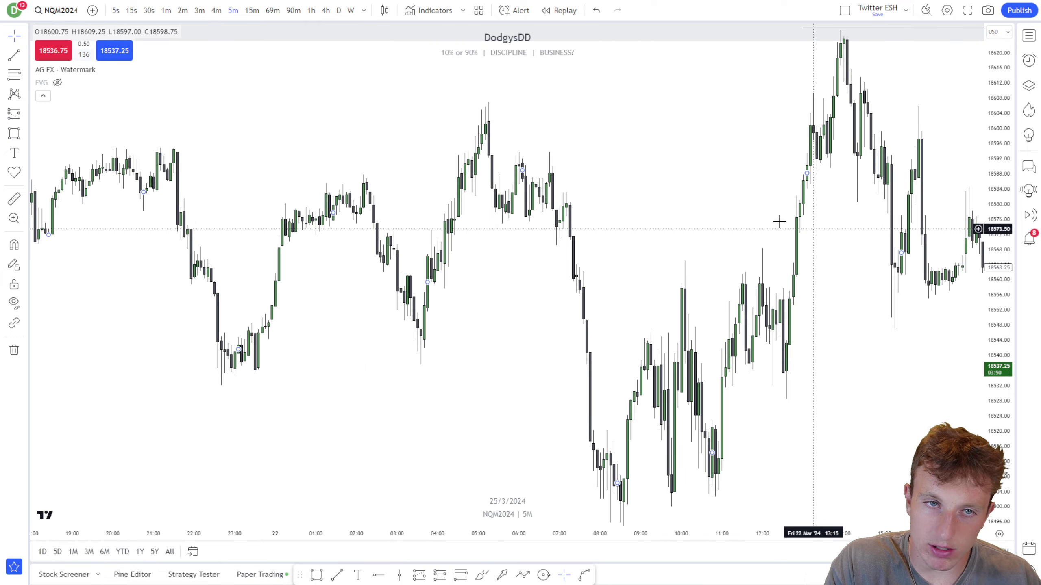
pyautogui.click(15, 55)
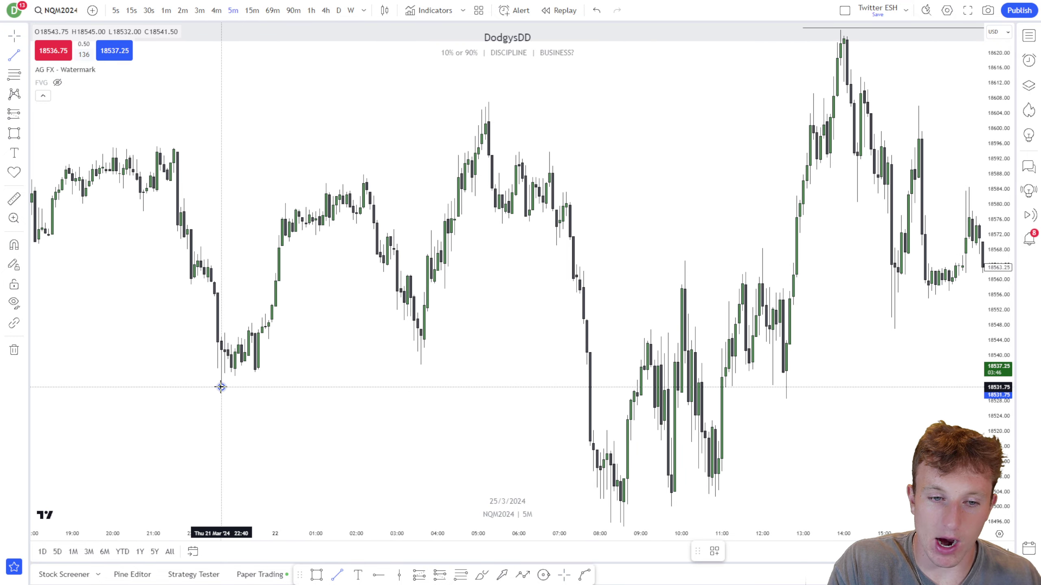
pyautogui.click(579, 411)
pyautogui.scroll(-3, 578, 411)
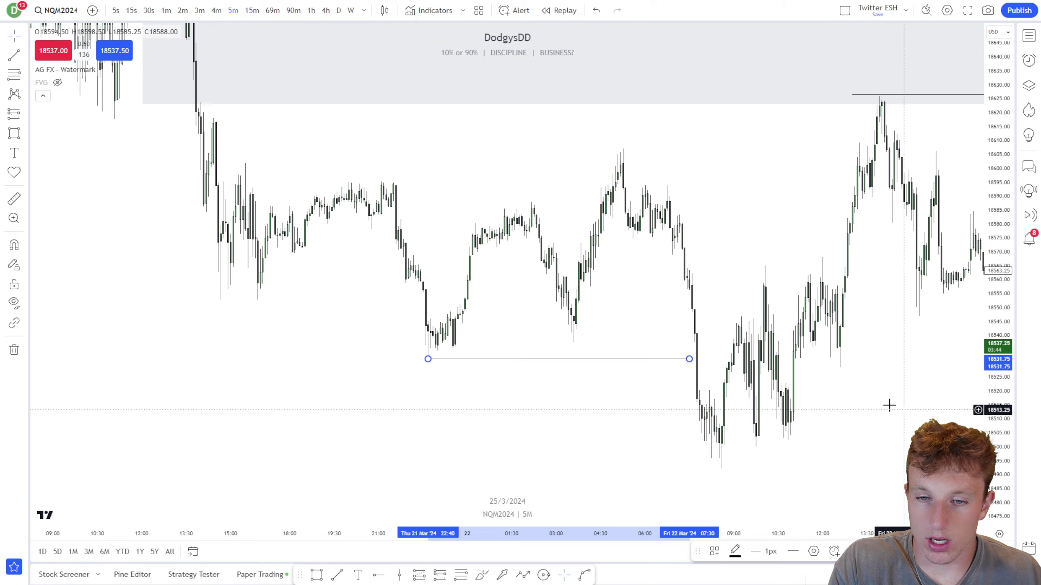
# Return to the 1-hour timeframe and review the shaded zone and the low line around the 21 to 25 March candles.
pyautogui.click(312, 10)
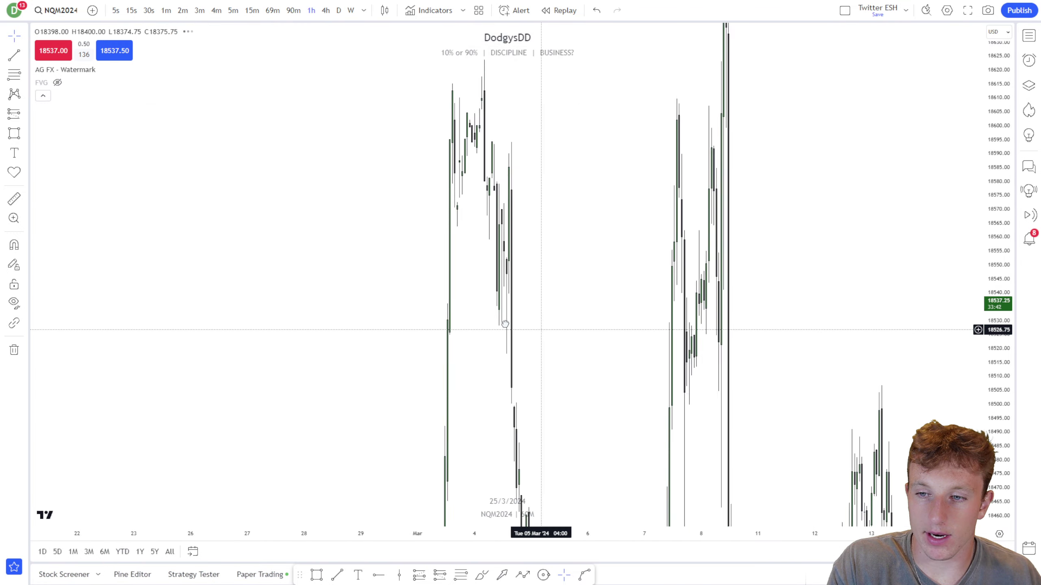
pyautogui.moveTo(999, 386); pyautogui.dragTo(1000, 209)
pyautogui.scroll(3, 841, 279)
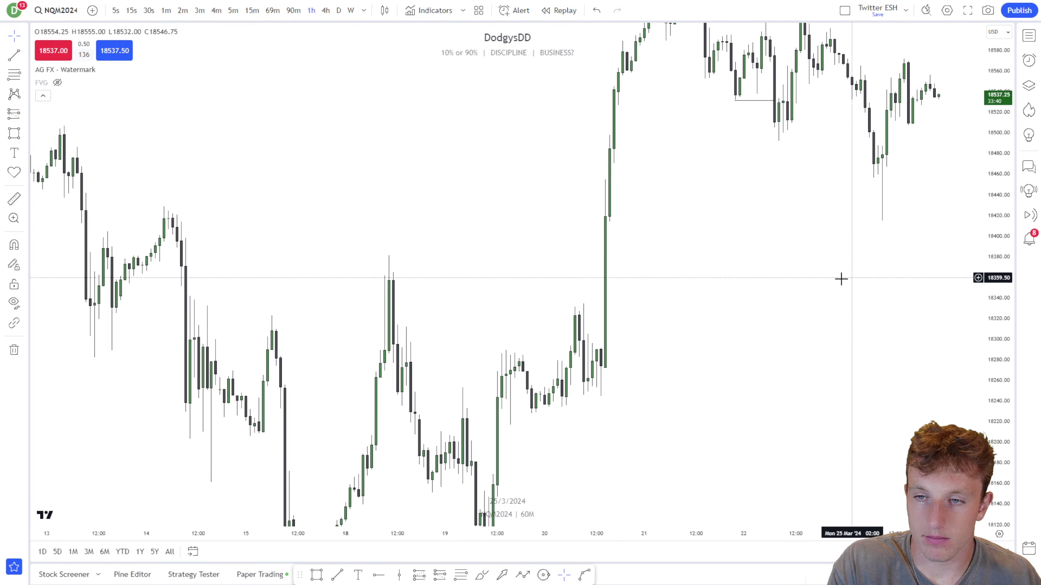
pyautogui.moveTo(741, 282); pyautogui.dragTo(537, 449)
pyautogui.scroll(2, 491, 406)
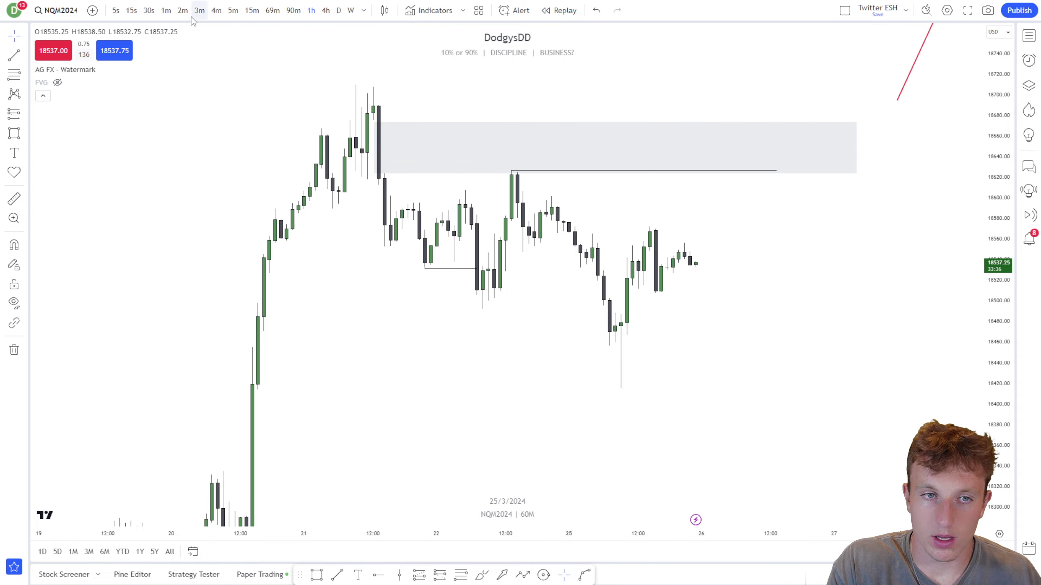
# Switch the chart to the 1-minute timeframe and show the price action above the 21 March low line.
pyautogui.click(166, 10)
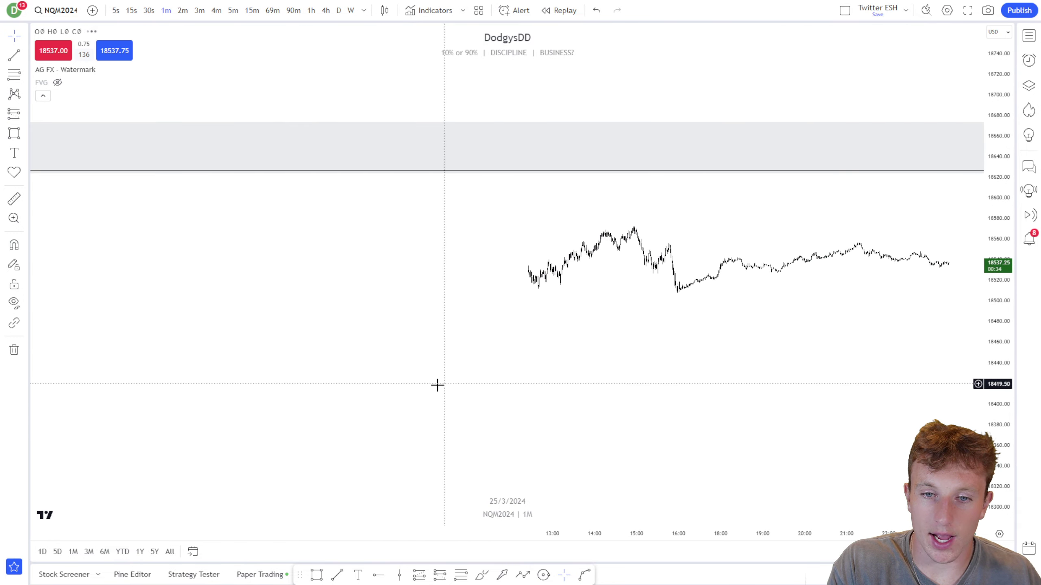
pyautogui.hscroll(-15, 561, 393)
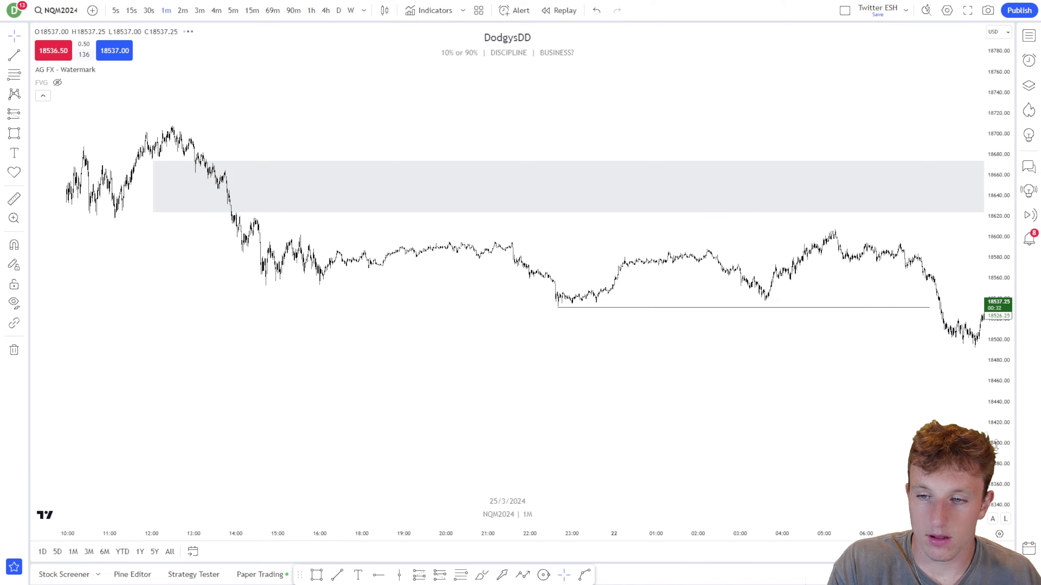
pyautogui.scroll(6, 798, 305)
pyautogui.moveTo(798, 305); pyautogui.dragTo(720, 303)
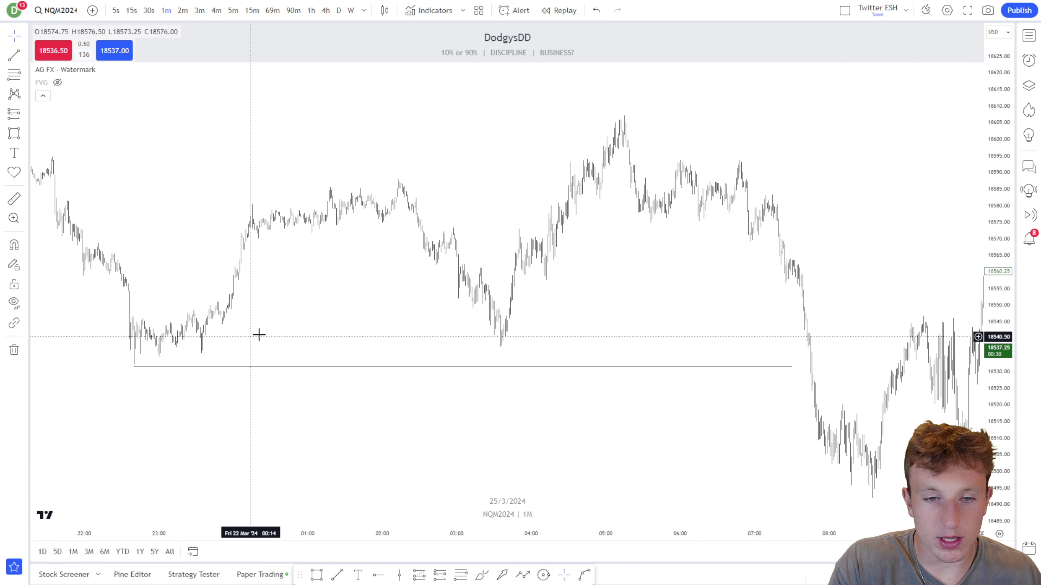
pyautogui.click(126, 358)
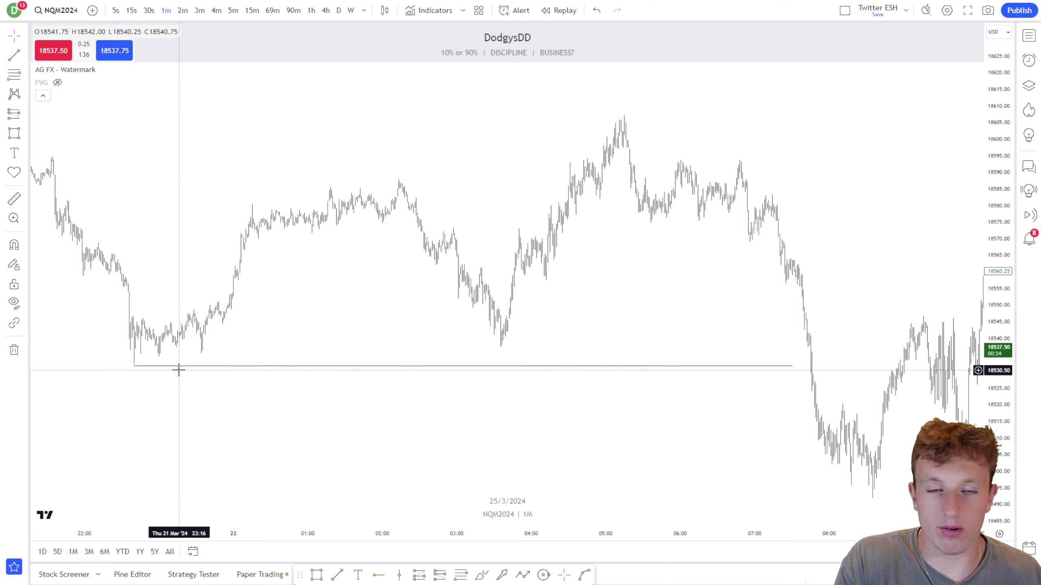
# Draw a short horizontal trend line at 18582.00 from the swing low just before 05:00 on 22 March to 05:23.
pyautogui.scroll(2, 681, 266)
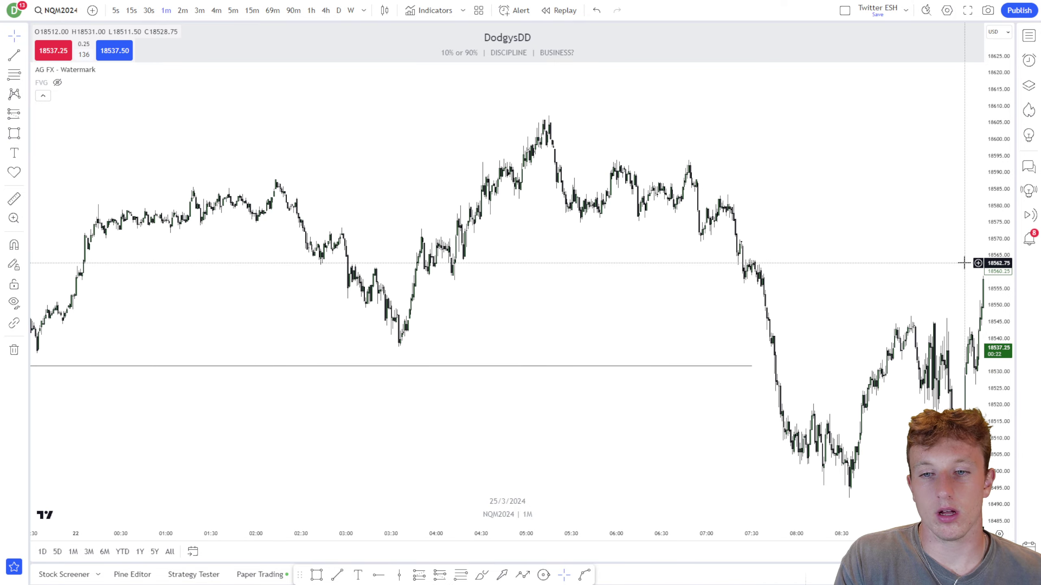
pyautogui.moveTo(998, 262); pyautogui.dragTo(998, 106)
pyautogui.moveTo(843, 205); pyautogui.dragTo(782, 263)
pyautogui.scroll(1, 823, 304)
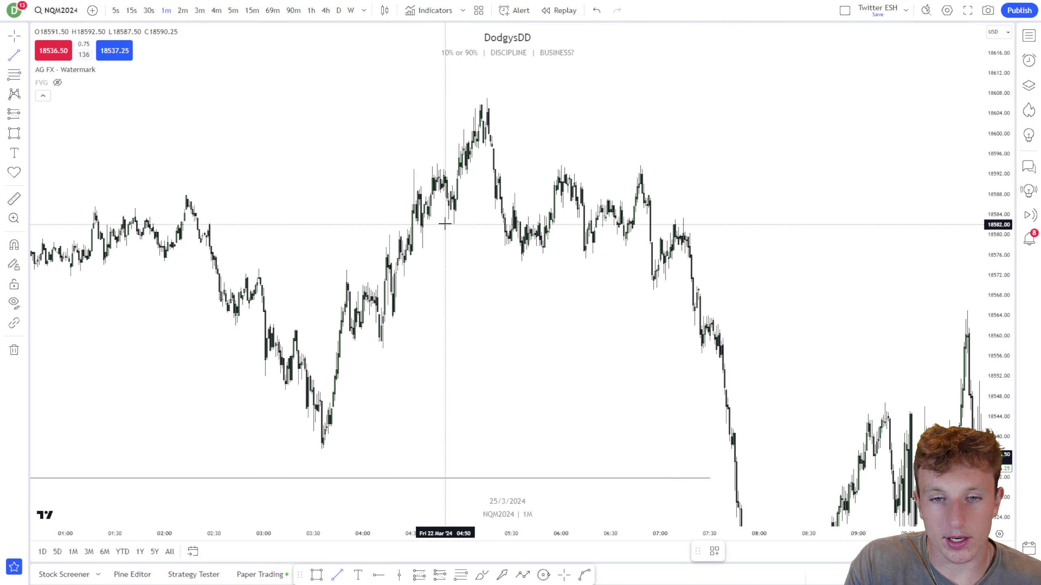
pyautogui.moveTo(453, 225); pyautogui.dragTo(500, 225)
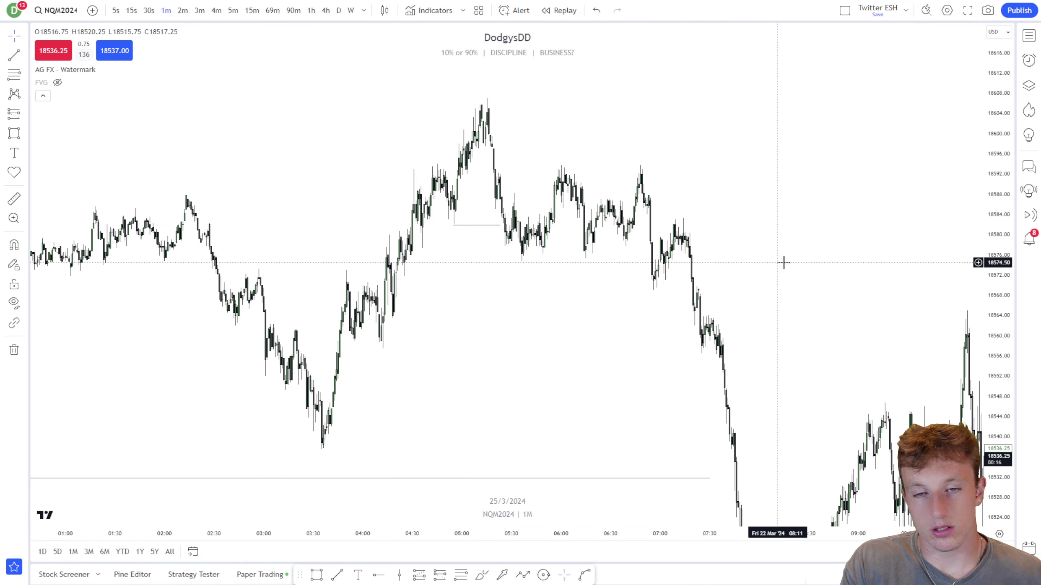
# Label the short 18582.00 trend line with the text "MSS".
pyautogui.scroll(-2, 833, 266)
pyautogui.scroll(1, 798, 261)
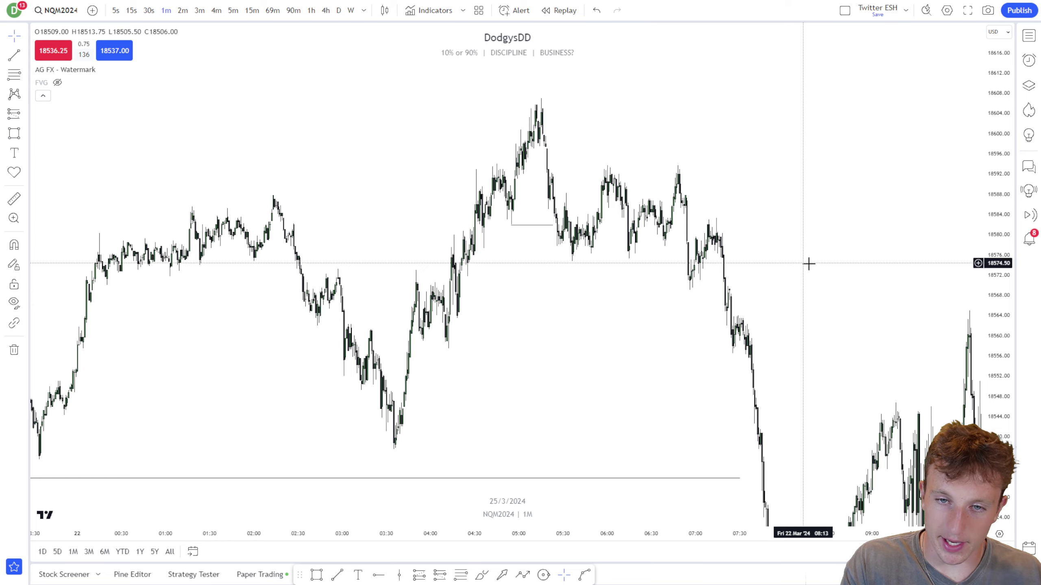
pyautogui.scroll(1, 815, 263)
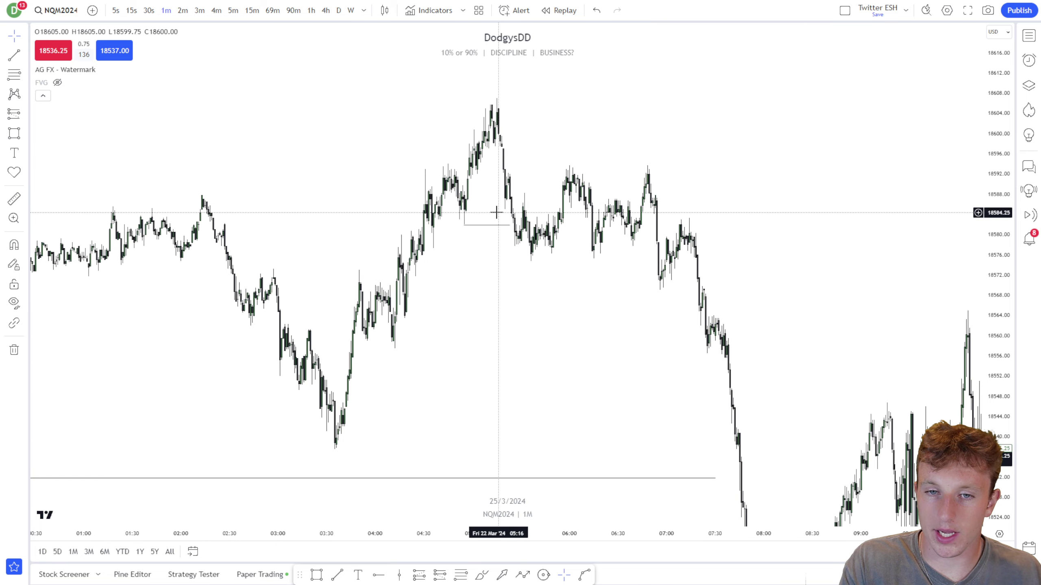
pyautogui.doubleClick(504, 225)
pyautogui.write('MS')
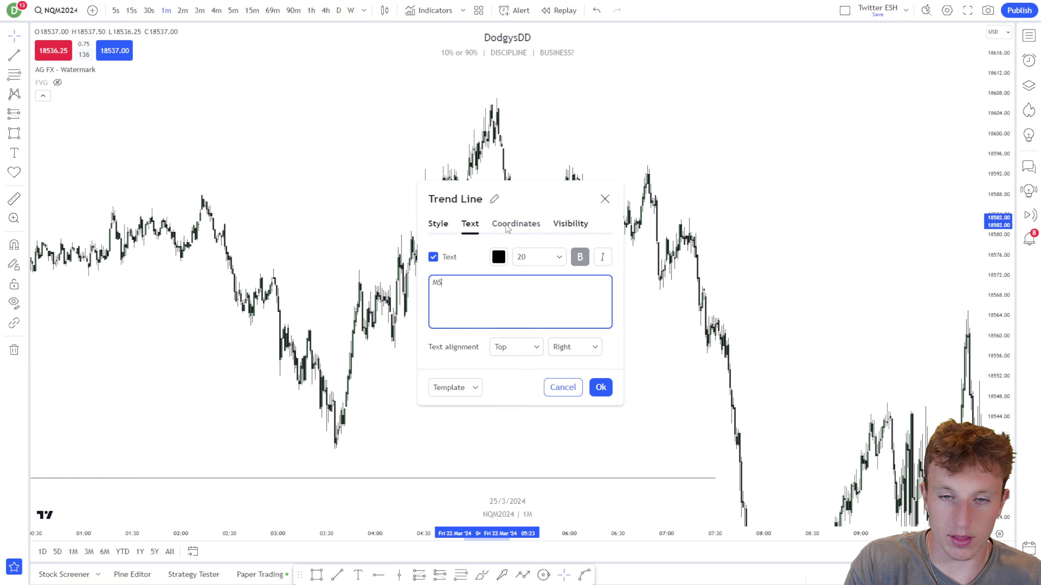
pyautogui.write('S')
pyautogui.click(638, 143)
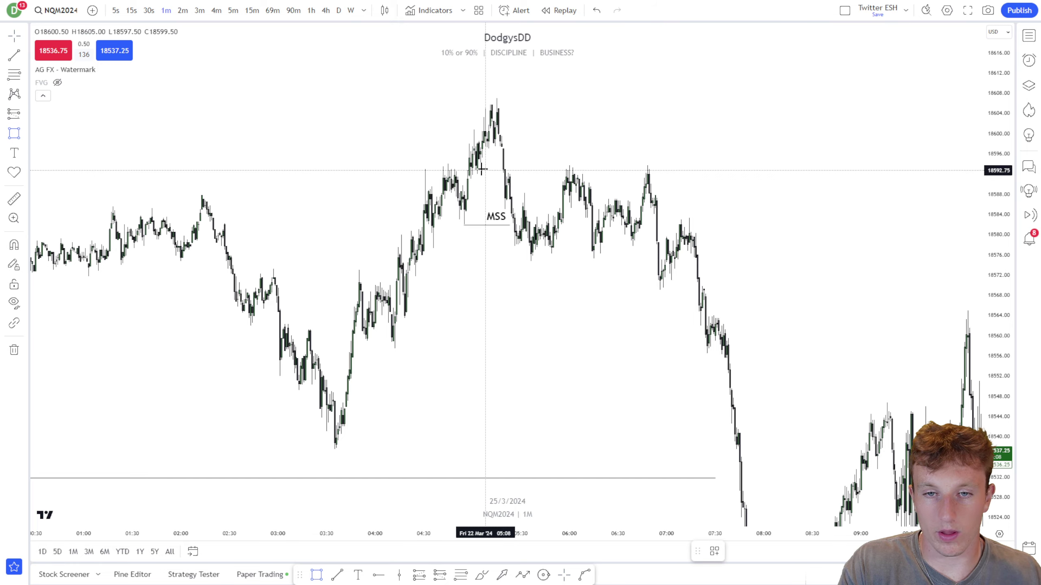
# Shade the gap from about 18593 to 18597 after the 22 March peak and place a short position with entry 18592.75 and stop 18607.00.
pyautogui.moveTo(504, 149)
pyautogui.mouseDown()
pyautogui.moveTo(671, 153)
pyautogui.moveTo(719, 169)
pyautogui.mouseUp()
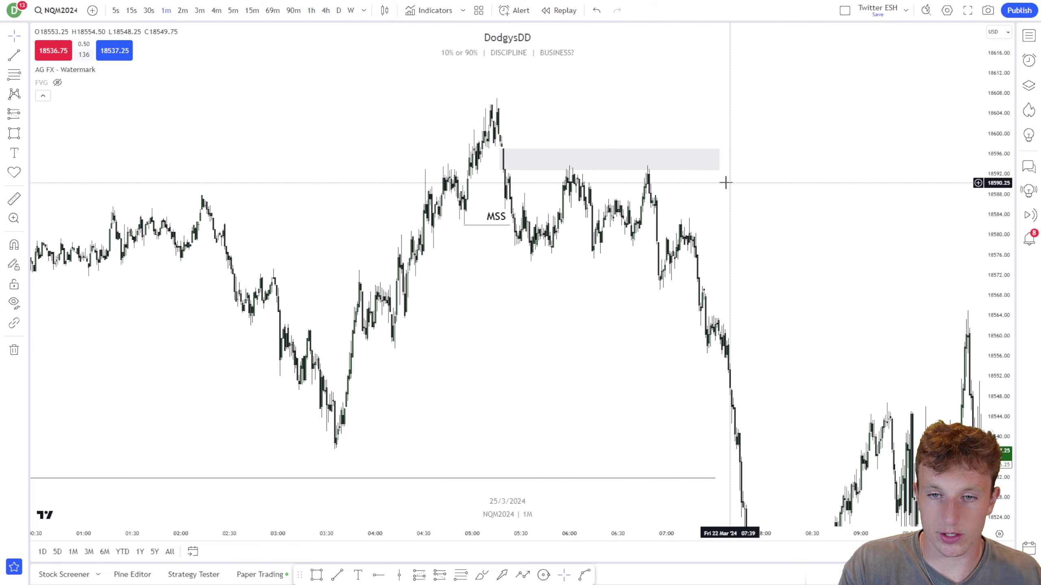
pyautogui.click(14, 113)
pyautogui.click(70, 126)
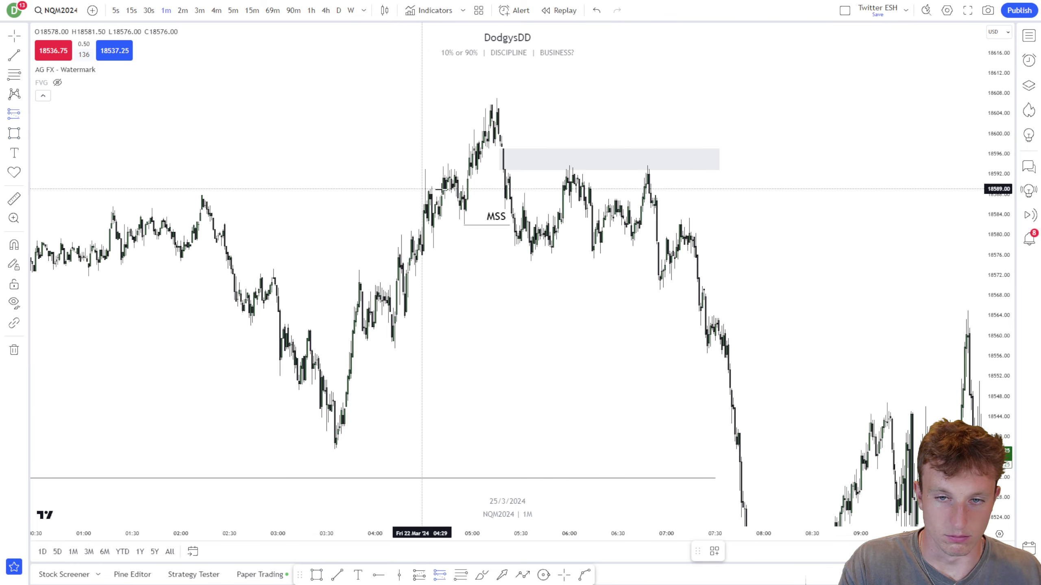
pyautogui.click(573, 170)
pyautogui.moveTo(573, 53); pyautogui.dragTo(581, 98)
pyautogui.scroll(-2, 828, 235)
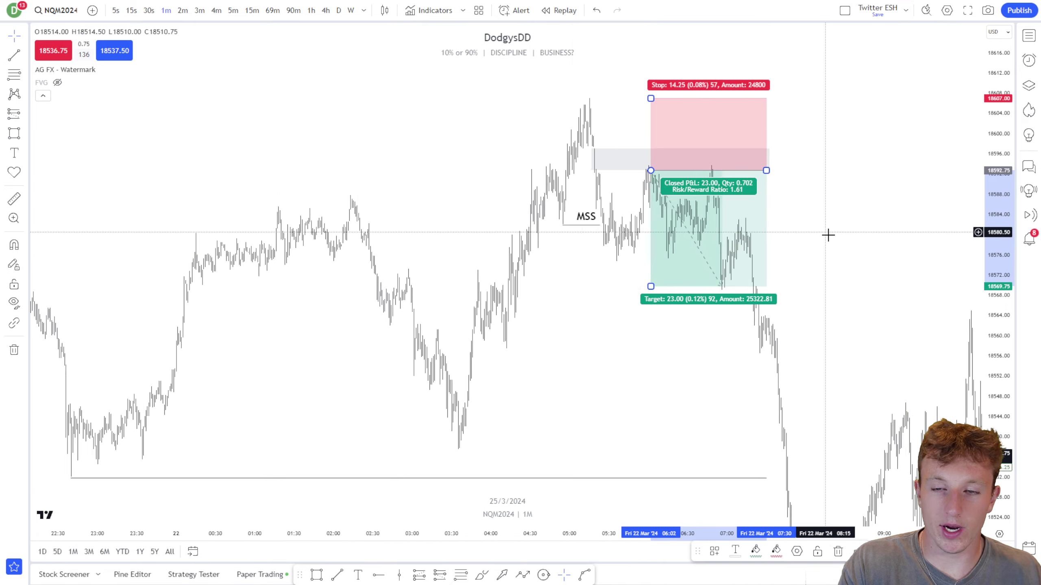
# Extend the short position's target down to the 21 March low line at 18531.75.
pyautogui.moveTo(724, 286); pyautogui.dragTo(724, 478)
pyautogui.click(648, 421)
pyautogui.scroll(2, 673, 406)
pyautogui.moveTo(997, 328); pyautogui.dragTo(997, 453)
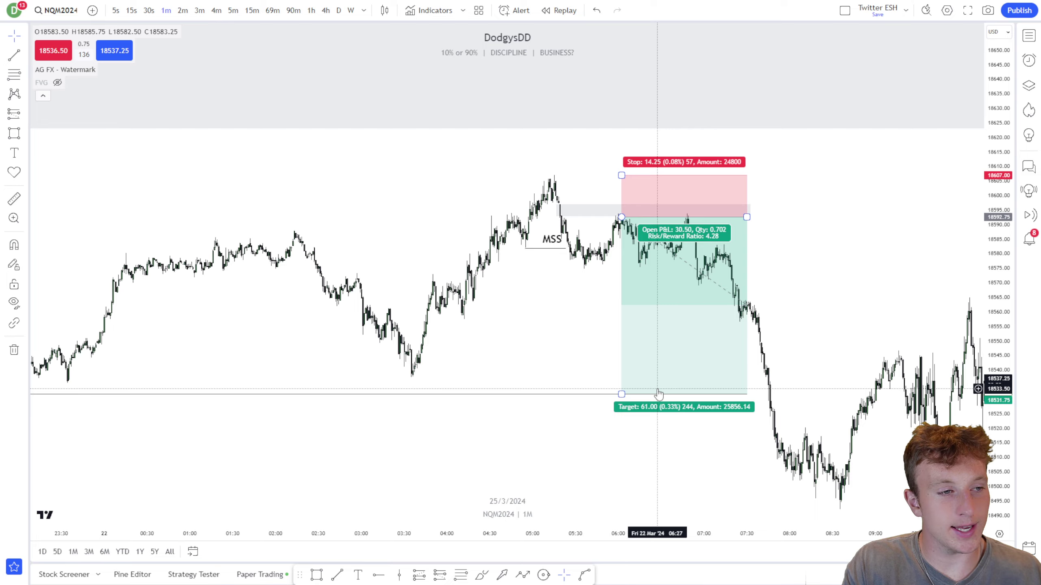
pyautogui.scroll(-3, 597, 398)
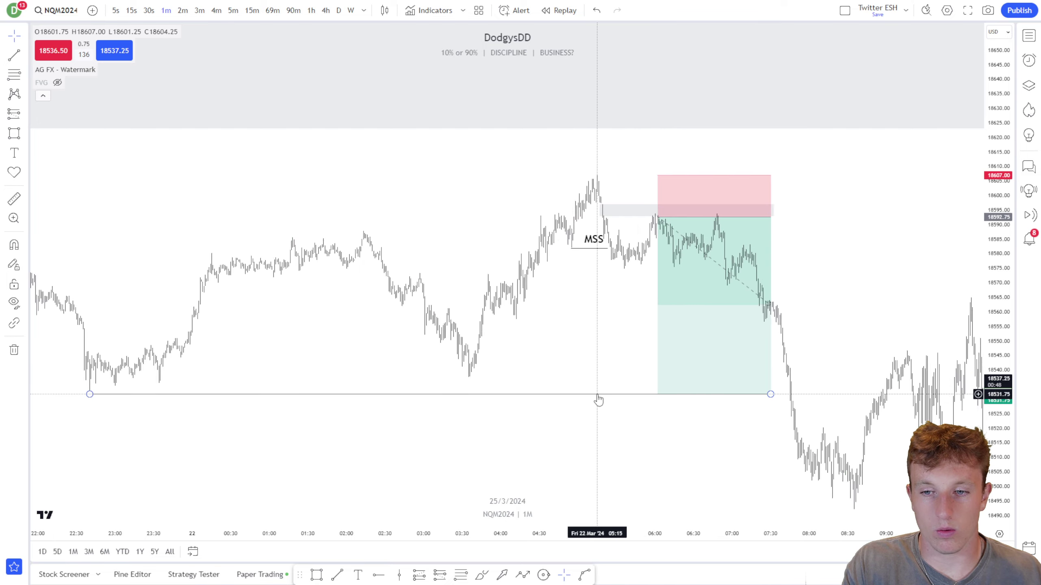
# Inspect the 22 March short trade on the 1-minute and hourly charts, undoing the accidental move of the short position's target.
pyautogui.moveTo(866, 415); pyautogui.dragTo(713, 358)
pyautogui.scroll(-2, 710, 356)
pyautogui.moveTo(842, 384); pyautogui.dragTo(756, 383)
pyautogui.scroll(-2, 756, 383)
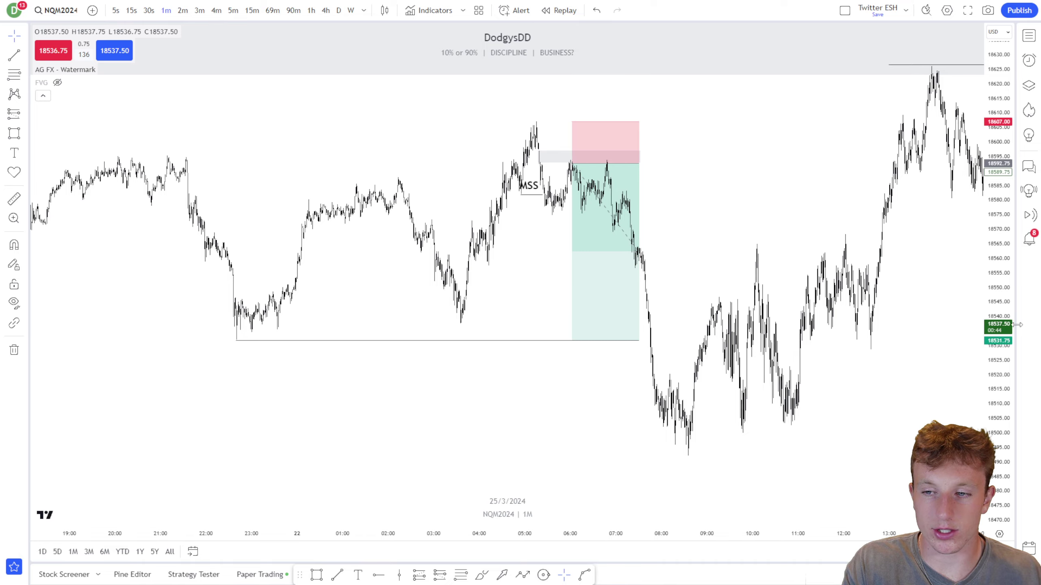
pyautogui.moveTo(1015, 326); pyautogui.dragTo(1004, 357)
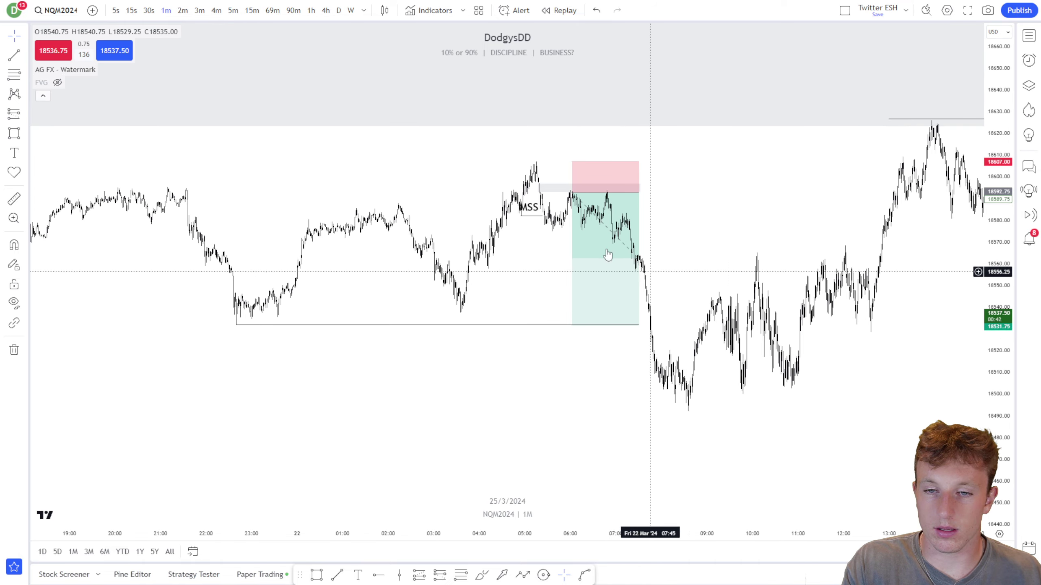
pyautogui.click(311, 10)
pyautogui.rightClick(774, 231)
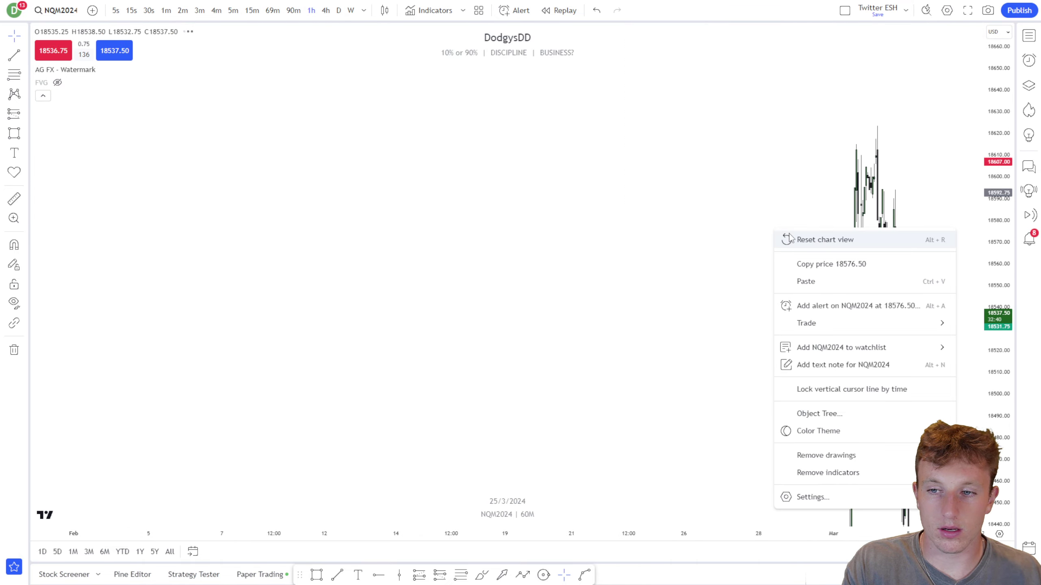
pyautogui.click(789, 240)
pyautogui.moveTo(995, 372); pyautogui.dragTo(994, 168)
pyautogui.scroll(2, 834, 218)
pyautogui.moveTo(785, 103); pyautogui.dragTo(693, 473)
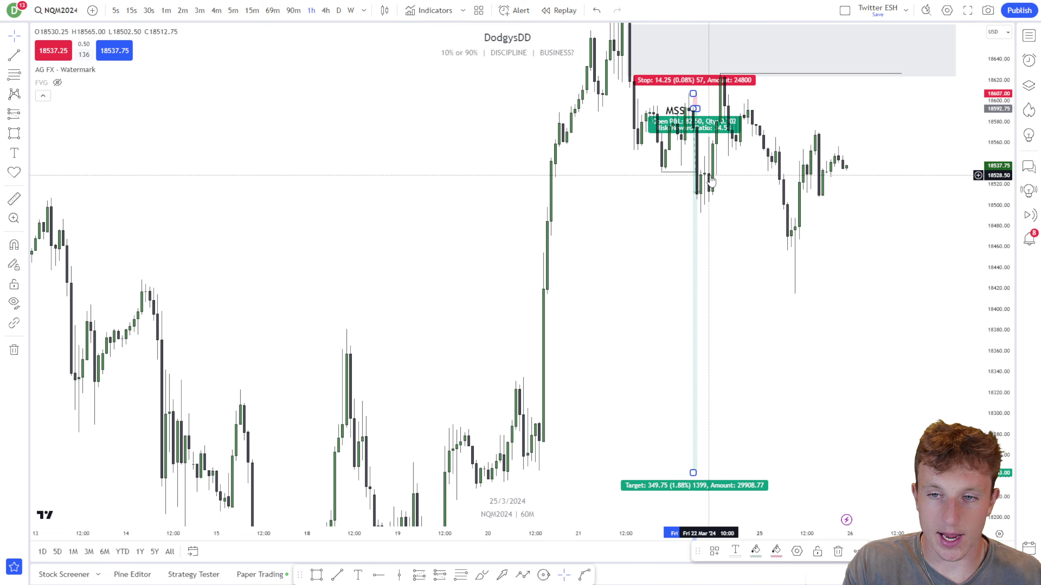
pyautogui.hotkey('ctrl', 'z')
# Return to the 1-minute chart and examine the 22 March short from the MSS and shaded gap down to the 21 March low line.
pyautogui.click(166, 11)
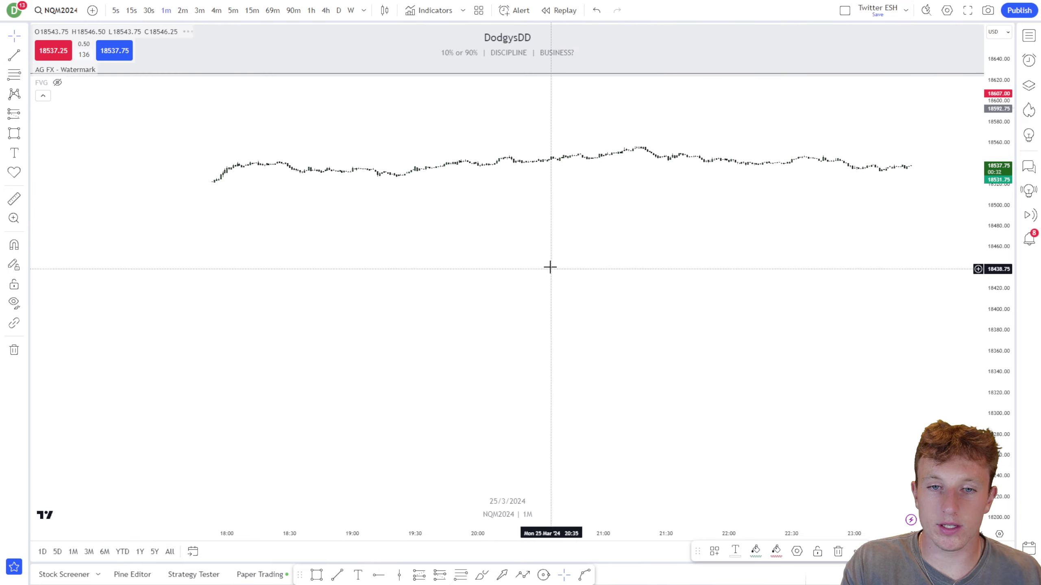
pyautogui.scroll(-10, 529, 270)
pyautogui.moveTo(433, 304); pyautogui.dragTo(910, 428)
pyautogui.moveTo(368, 354); pyautogui.dragTo(951, 417)
pyautogui.moveTo(998, 444); pyautogui.dragTo(998, 142)
pyautogui.scroll(7, 698, 416)
pyautogui.moveTo(729, 363); pyautogui.dragTo(834, 262)
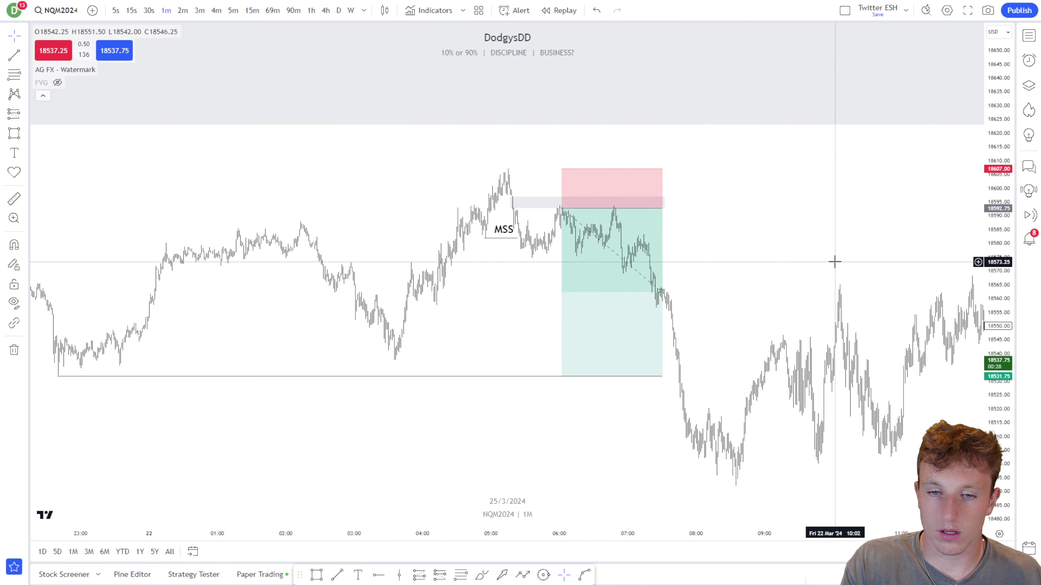
pyautogui.scroll(2, 834, 262)
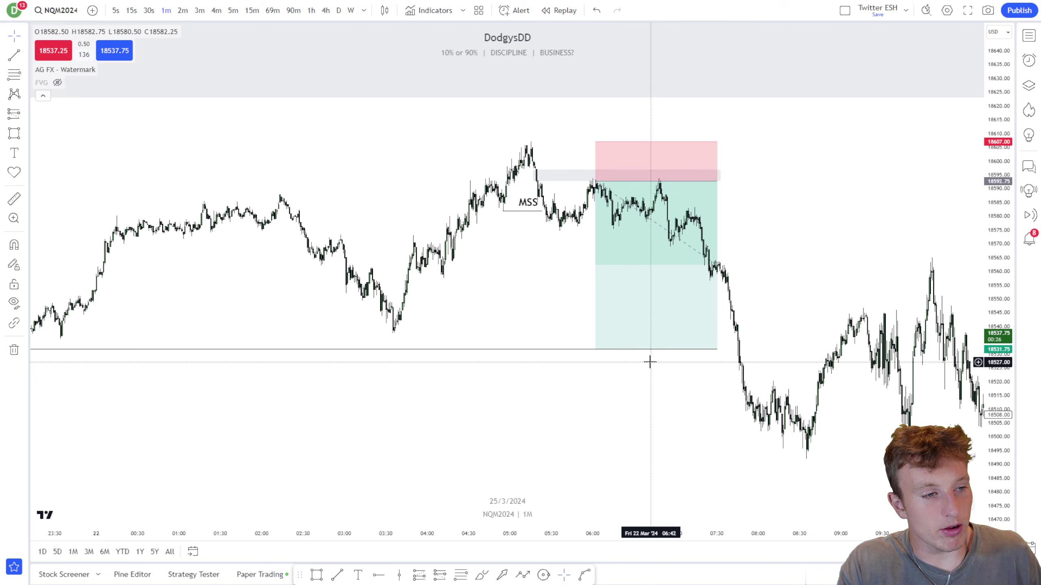
pyautogui.click(208, 341)
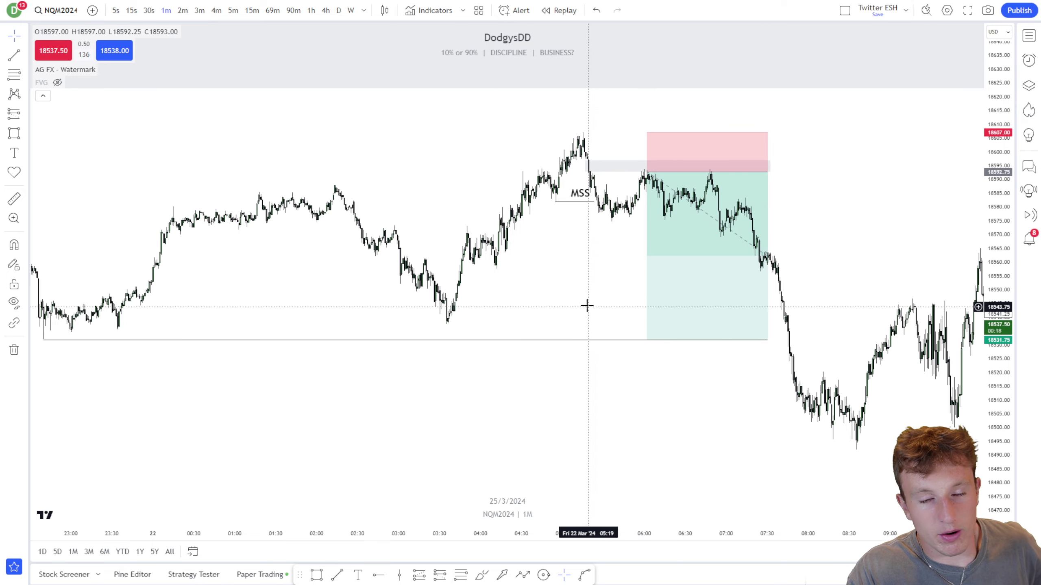
pyautogui.scroll(-1, 278, 323)
pyautogui.scroll(1, 241, 309)
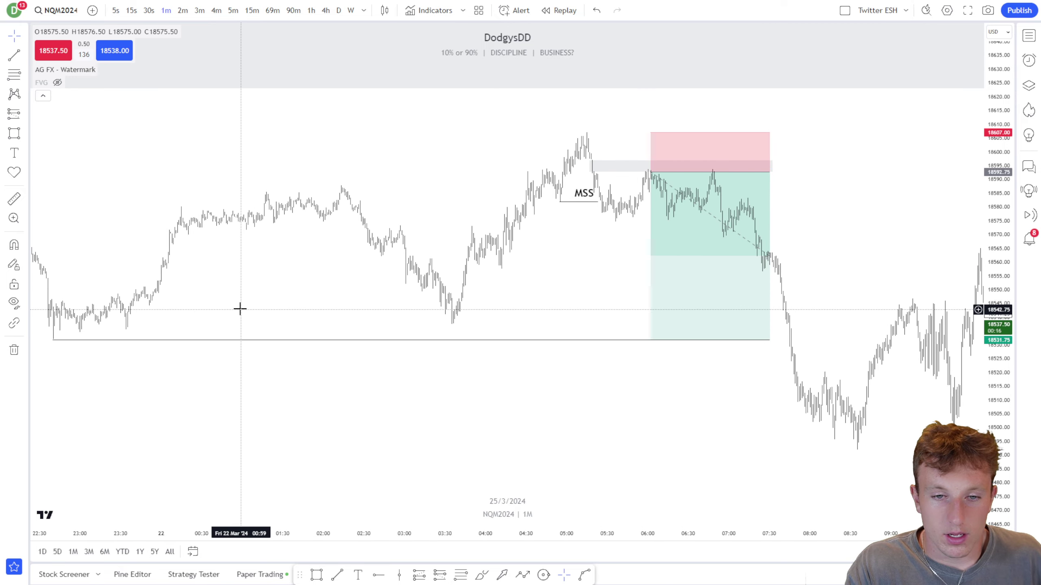
pyautogui.moveTo(246, 309); pyautogui.dragTo(352, 319)
pyautogui.scroll(1, 388, 323)
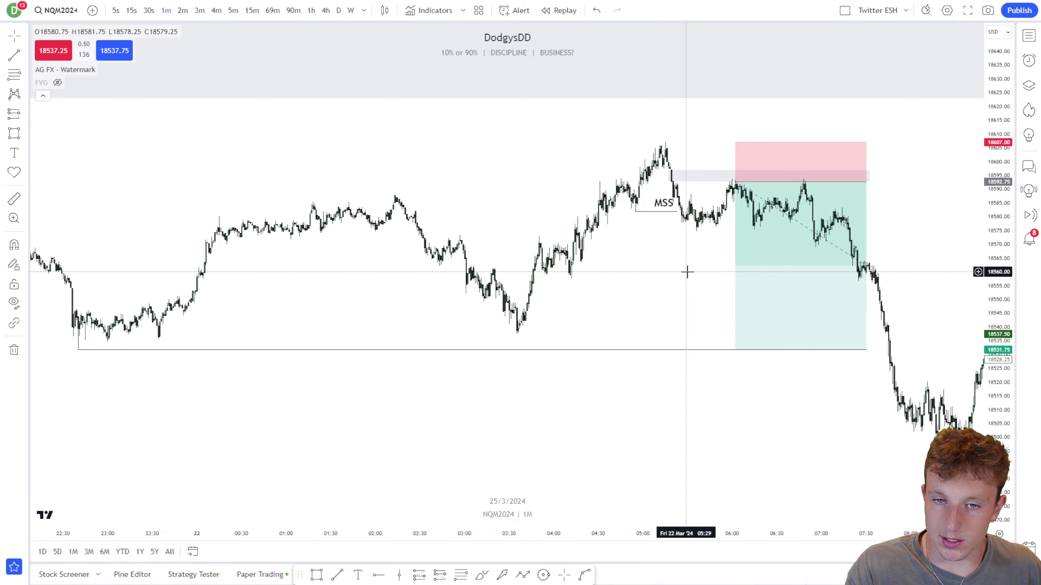
pyautogui.scroll(2, 963, 364)
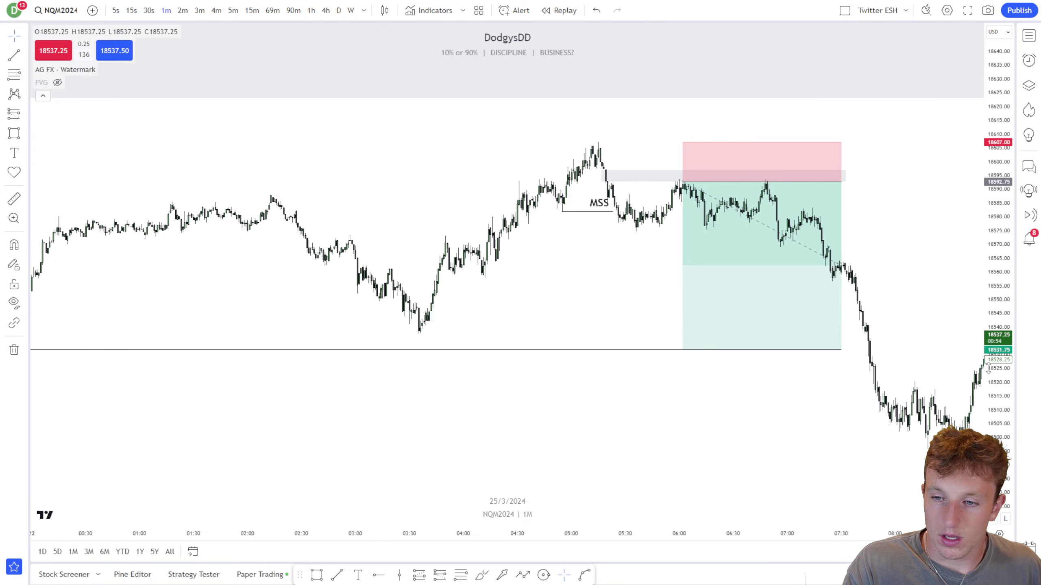
# Draw a short horizontal trend line at 18517.00 from about 08:22 to 08:39 on 22 March and shade the zone from 18507.50 up to that level.
pyautogui.moveTo(986, 368); pyautogui.dragTo(494, 296)
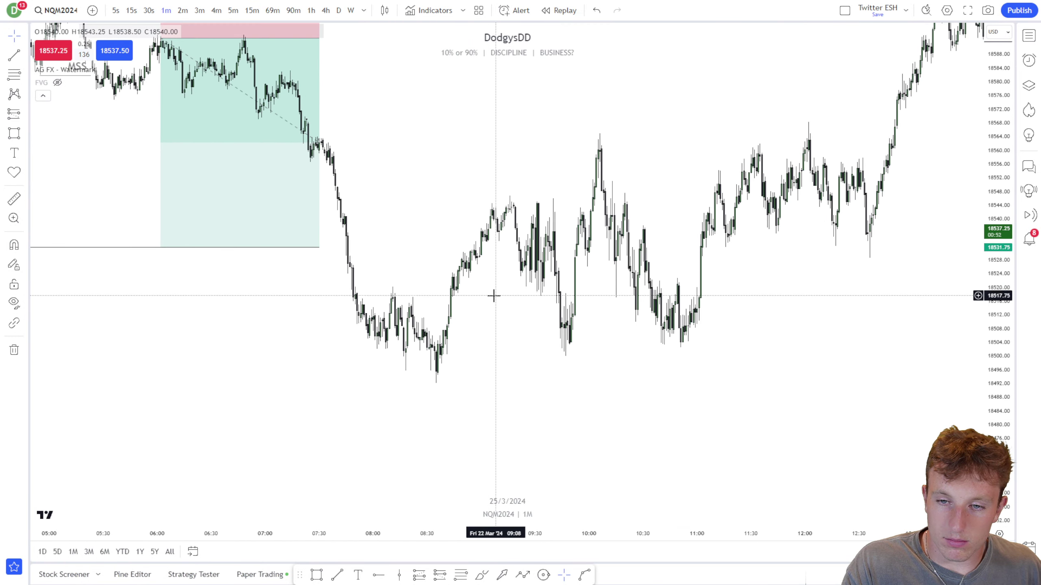
pyautogui.click(15, 57)
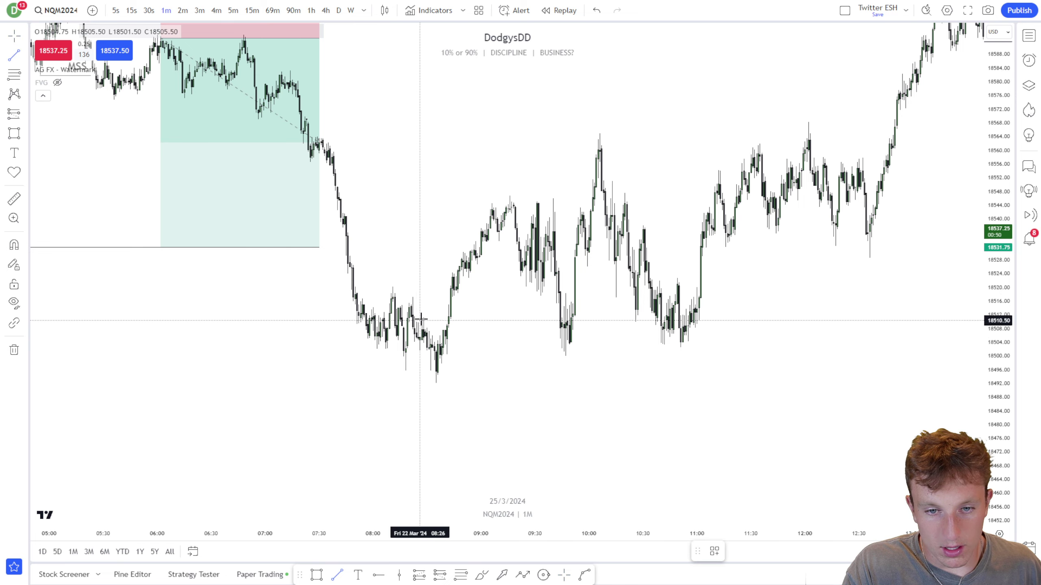
pyautogui.click(413, 297)
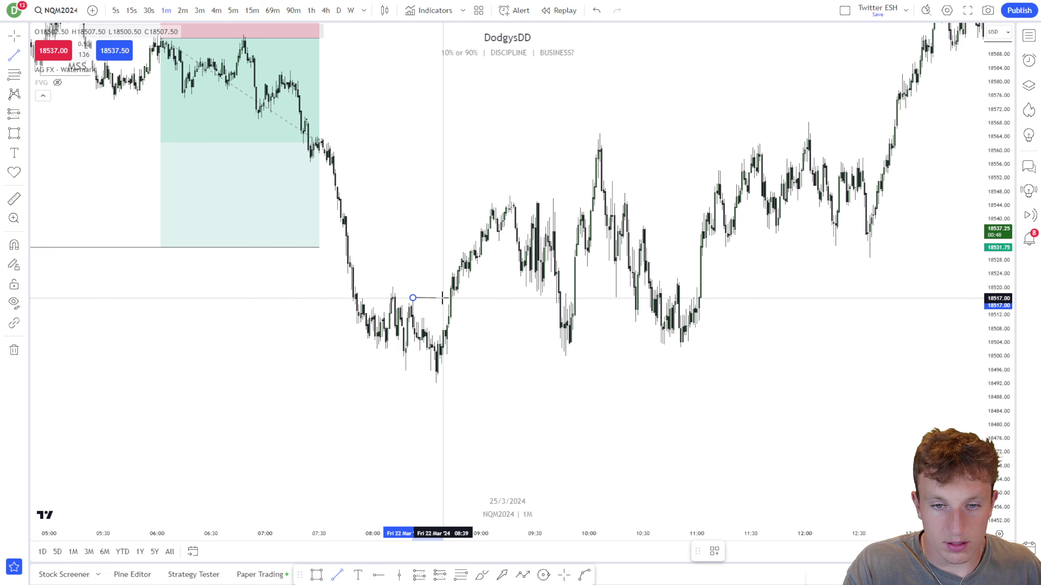
pyautogui.click(443, 298)
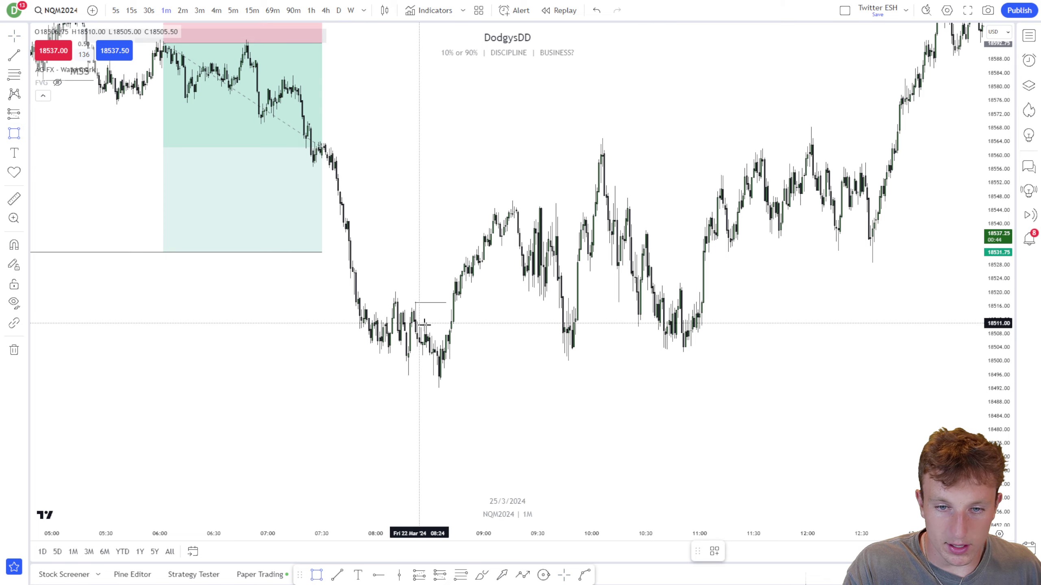
pyautogui.click(444, 334)
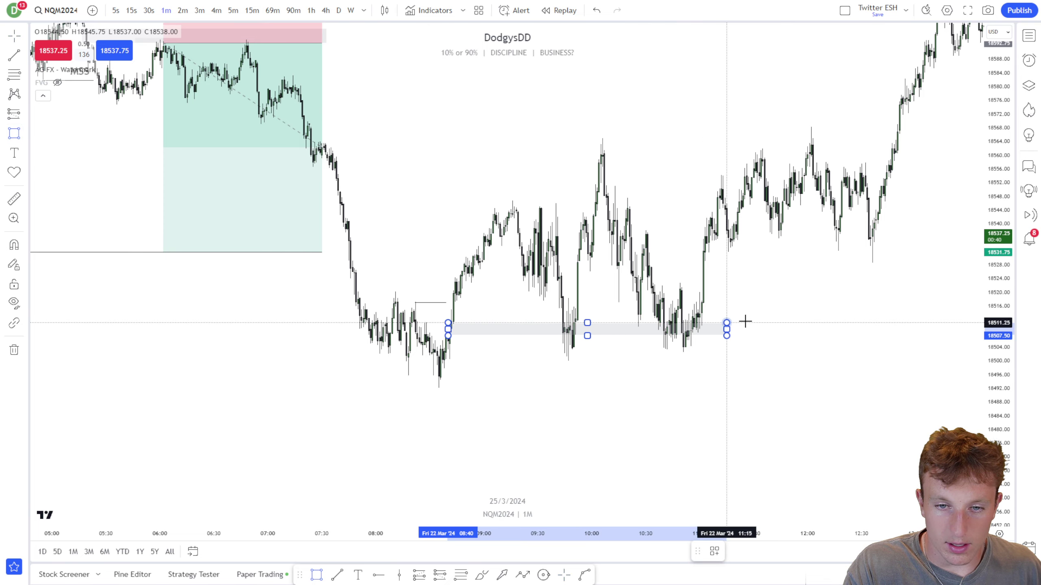
pyautogui.click(810, 302)
# Place a long position on the shaded zone with entry 18516.75, stop 18492.00 and target 18606.75.
pyautogui.click(20, 115)
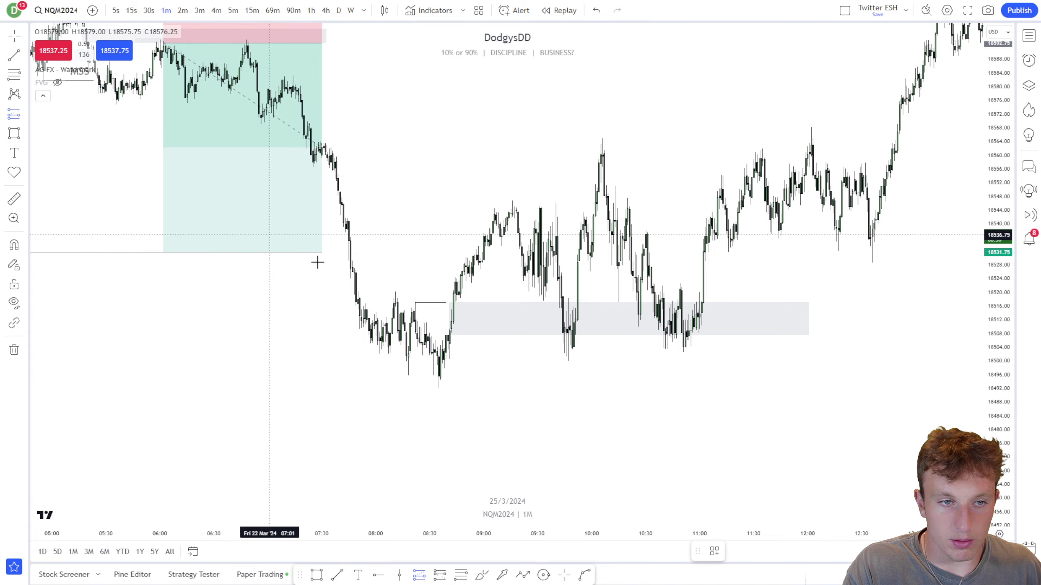
pyautogui.click(545, 304)
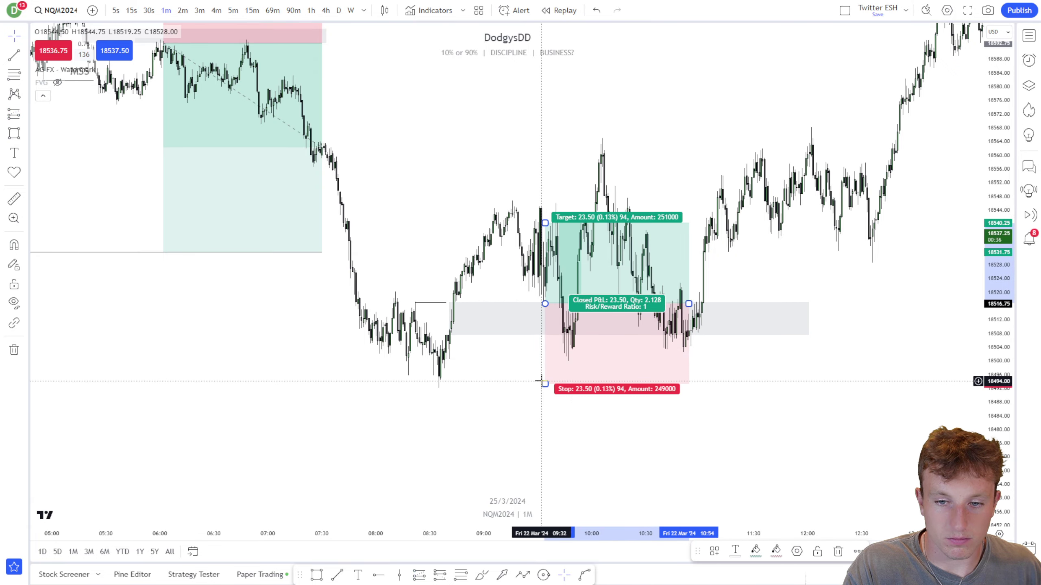
pyautogui.moveTo(545, 384); pyautogui.dragTo(546, 388)
pyautogui.scroll(-3, 856, 381)
pyautogui.moveTo(856, 381); pyautogui.dragTo(845, 460)
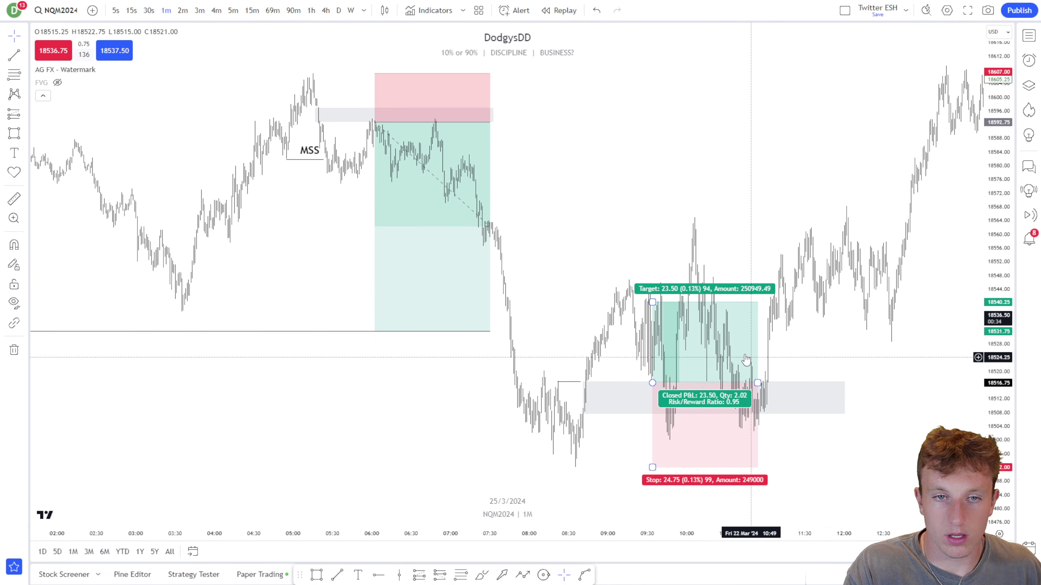
pyautogui.moveTo(652, 302); pyautogui.dragTo(821, 76)
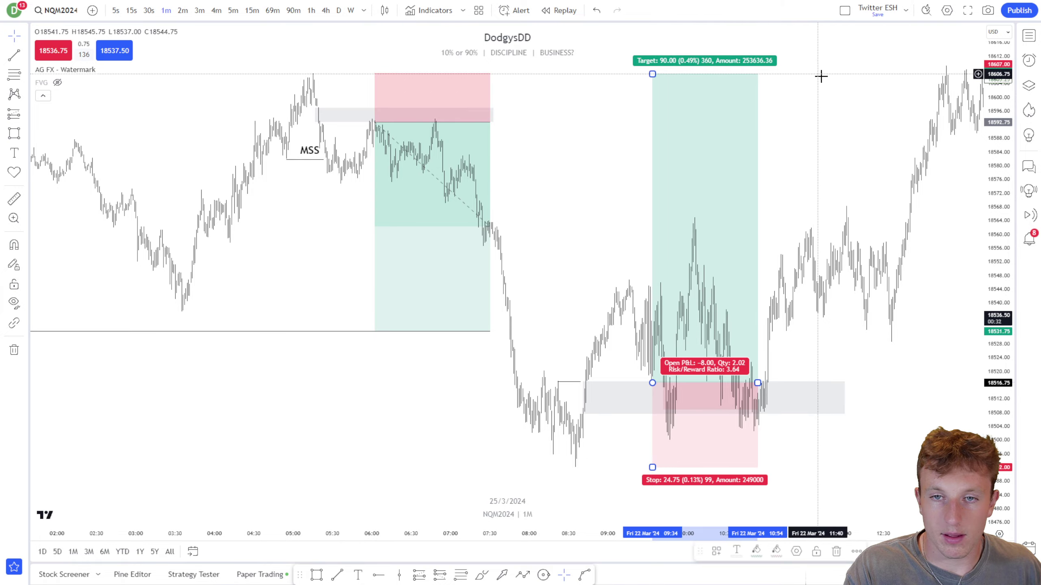
# Delete the earlier short position and the shaded gap beneath the 22 March 05:15 peak.
pyautogui.scroll(-6, 821, 77)
pyautogui.click(675, 189)
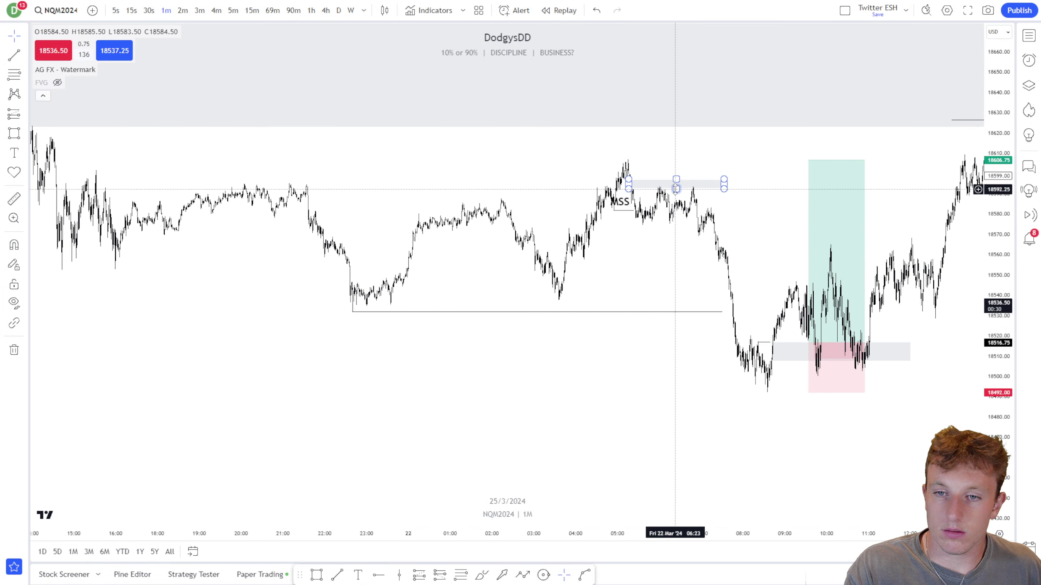
pyautogui.moveTo(675, 189); pyautogui.dragTo(492, 198)
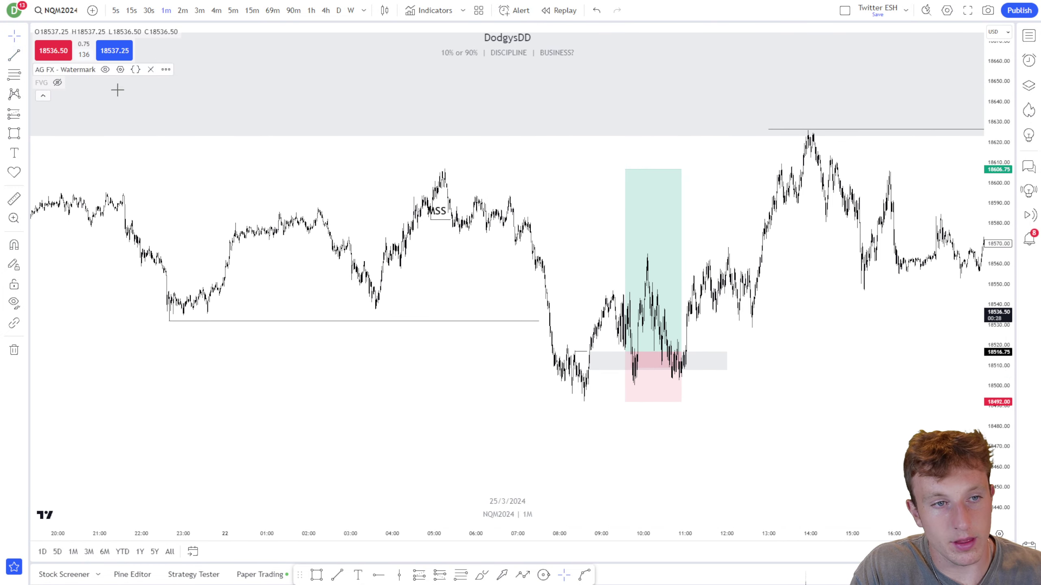
# Draw a horizontal trend line at 18606.75 from the 22 March peak near 05:15 to about 13:03.
pyautogui.hotkey('alt', 't')
pyautogui.moveTo(443, 170); pyautogui.dragTo(761, 169)
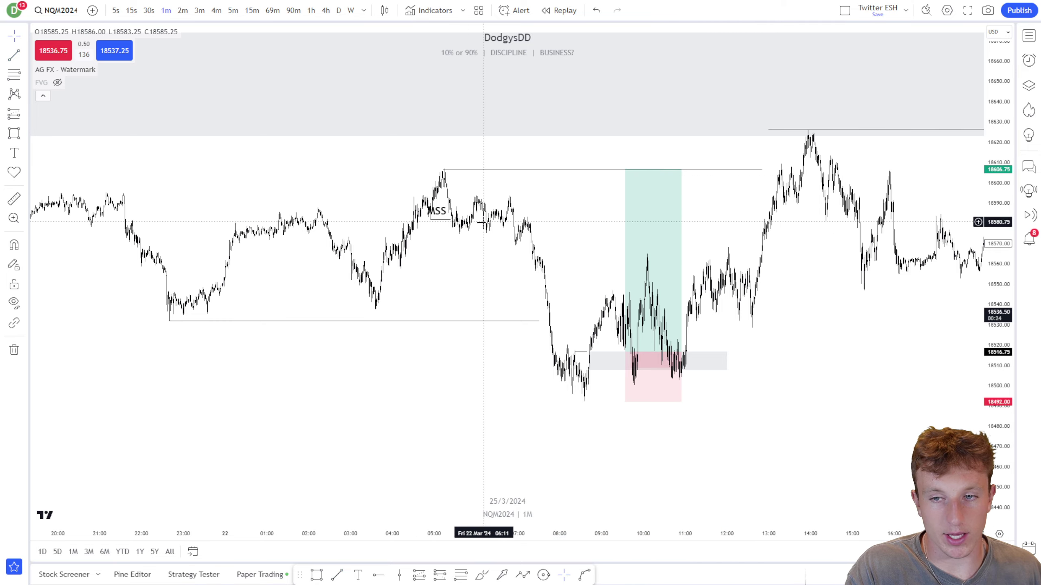
pyautogui.moveTo(750, 201); pyautogui.dragTo(656, 202)
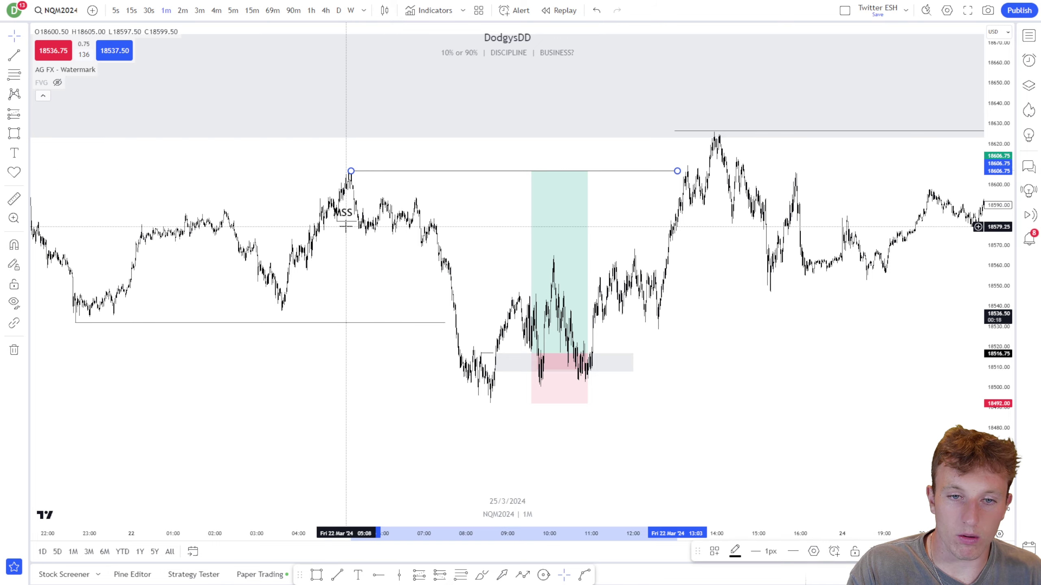
# Examine the long trade from the shaded entry zone up to the 18606.75 target line and the following rally to the hourly zone.
pyautogui.scroll(3, 563, 363)
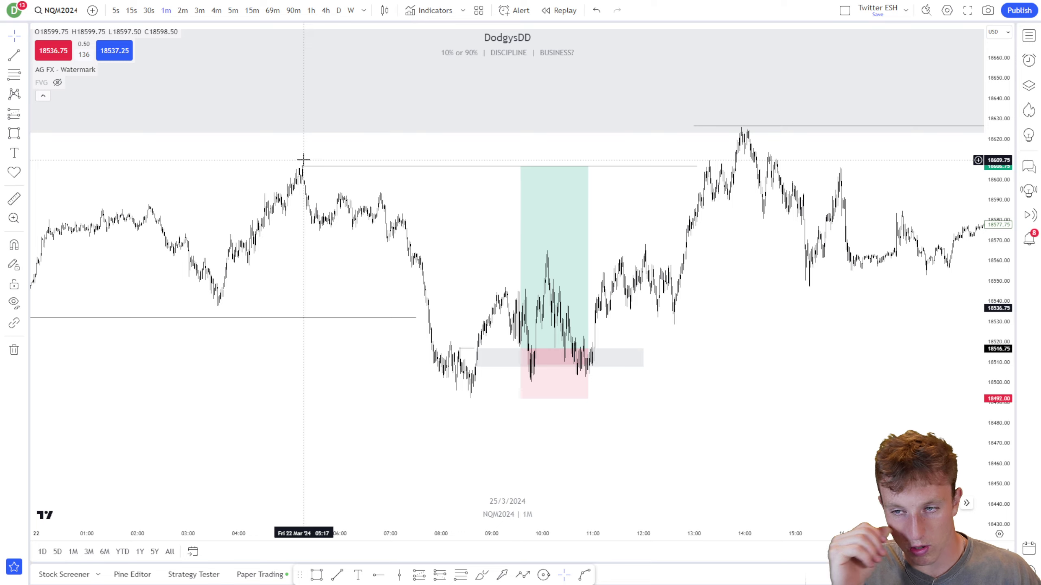
pyautogui.scroll(3, 693, 367)
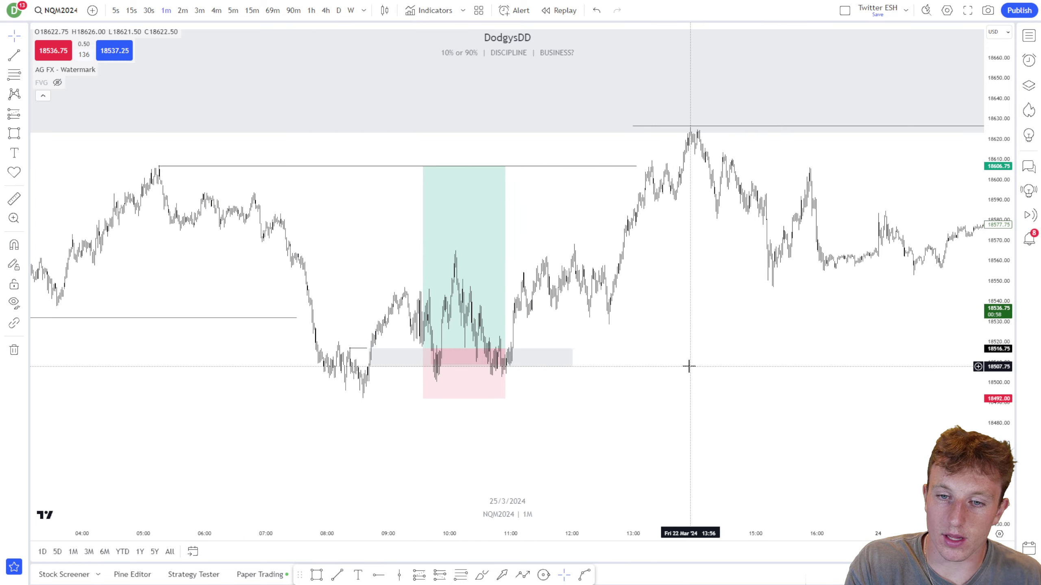
pyautogui.moveTo(687, 364); pyautogui.dragTo(850, 364)
pyautogui.scroll(3, 588, 335)
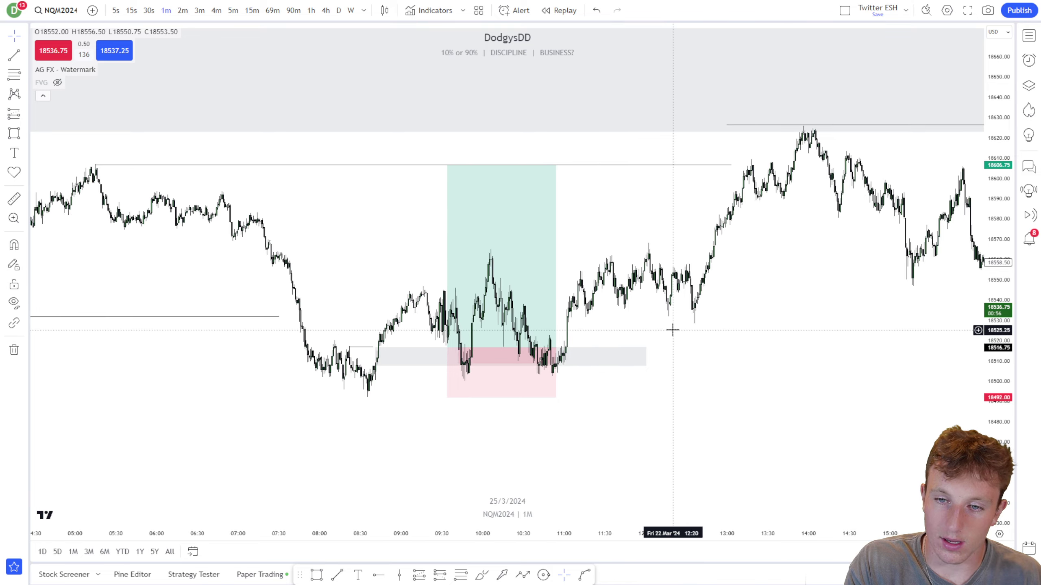
pyautogui.moveTo(697, 331); pyautogui.dragTo(758, 339)
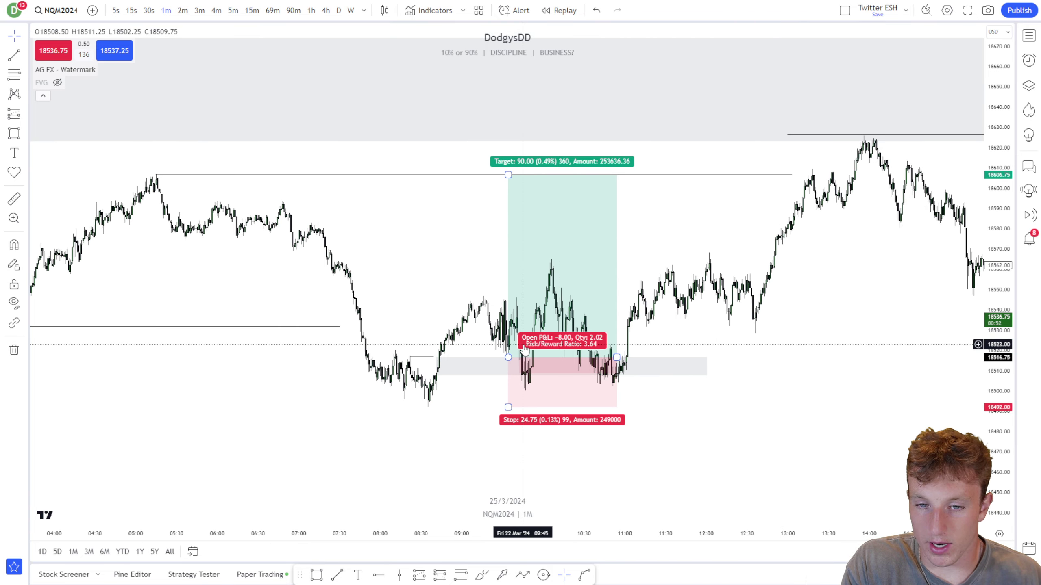
pyautogui.click(639, 361)
pyautogui.click(907, 381)
pyautogui.scroll(1, 907, 381)
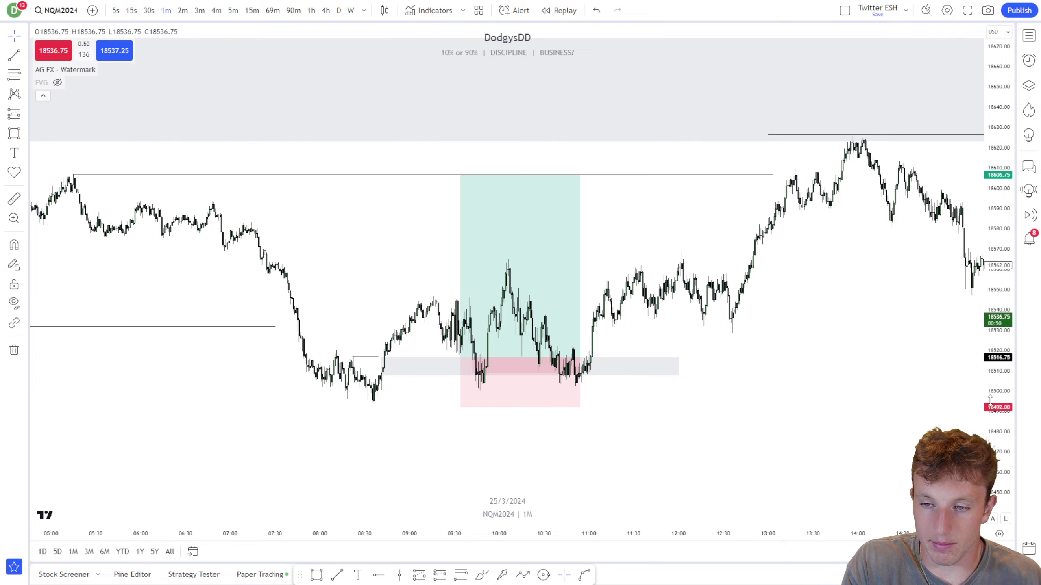
pyautogui.moveTo(990, 401); pyautogui.dragTo(990, 371)
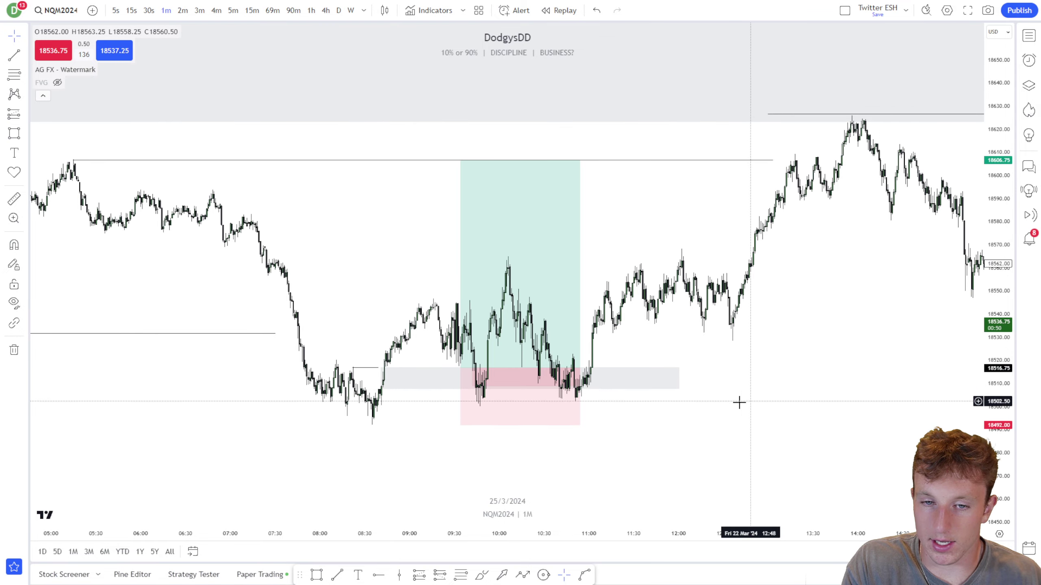
# Switch to the 15-second chart and draw a horizontal trend line at about 18559.50 from the 25 March swing low near 14:50 to about 15:00.
pyautogui.click(133, 12)
pyautogui.scroll(-6, 710, 308)
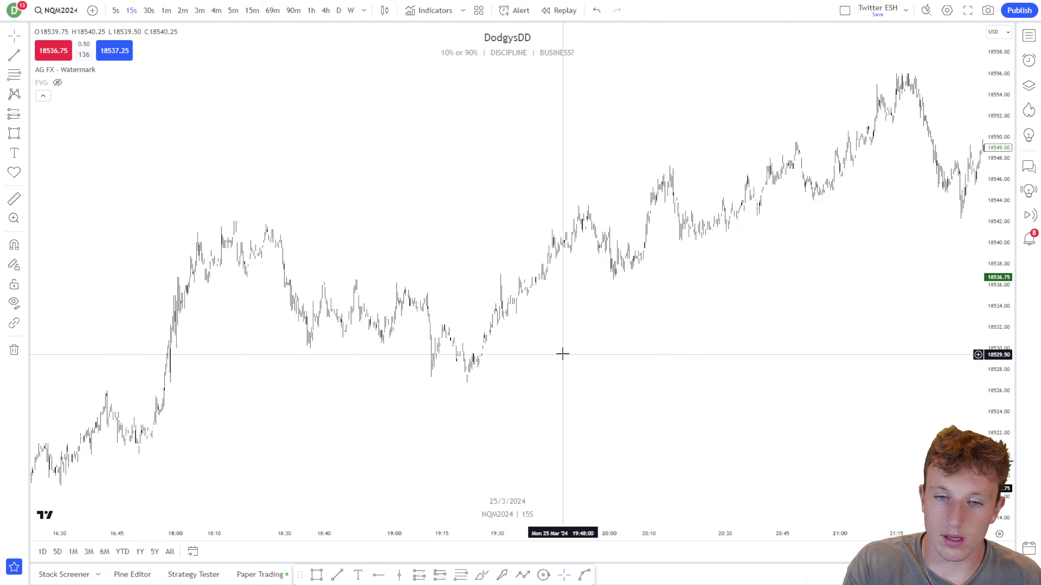
pyautogui.scroll(2, 563, 353)
pyautogui.moveTo(451, 350); pyautogui.dragTo(816, 311)
pyautogui.hscroll(-10, 690, 300)
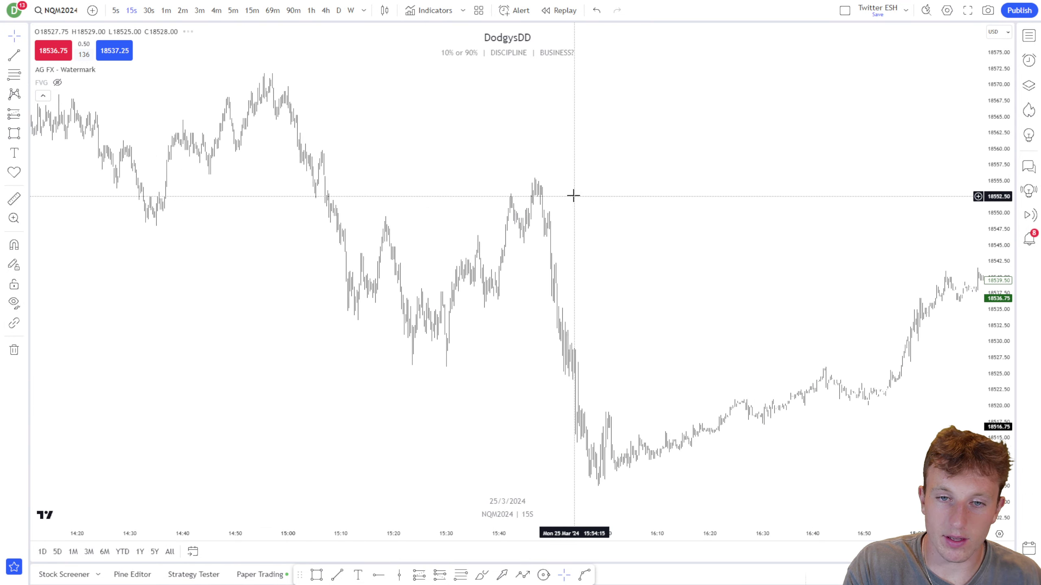
pyautogui.hscroll(-5, 217, 128)
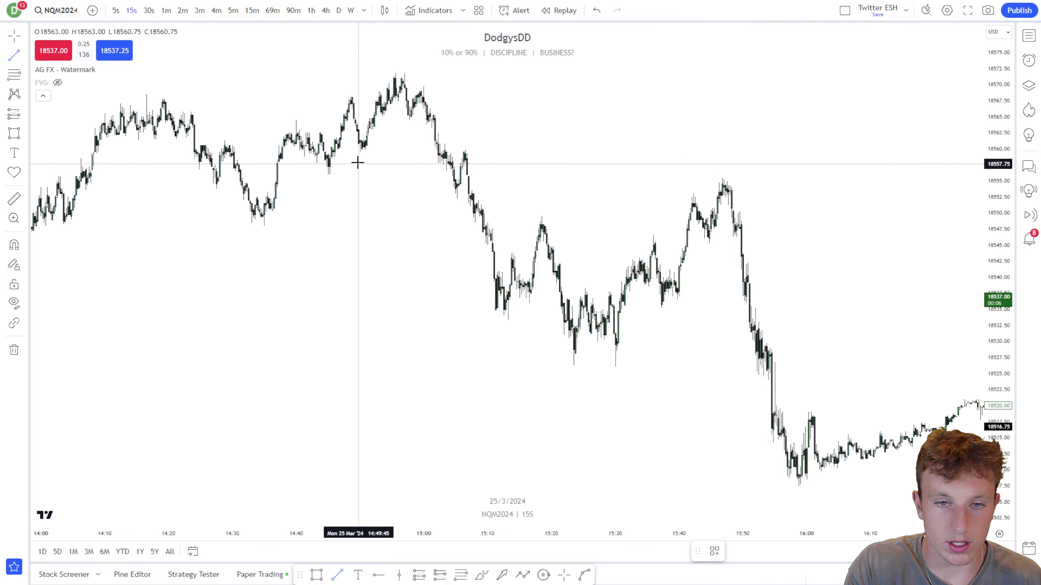
pyautogui.click(427, 156)
# Draw a horizontal trend line at 18548.00 from the 25 March 14:34:45 swing low to 15:06:30.
pyautogui.moveTo(500, 184); pyautogui.dragTo(553, 208)
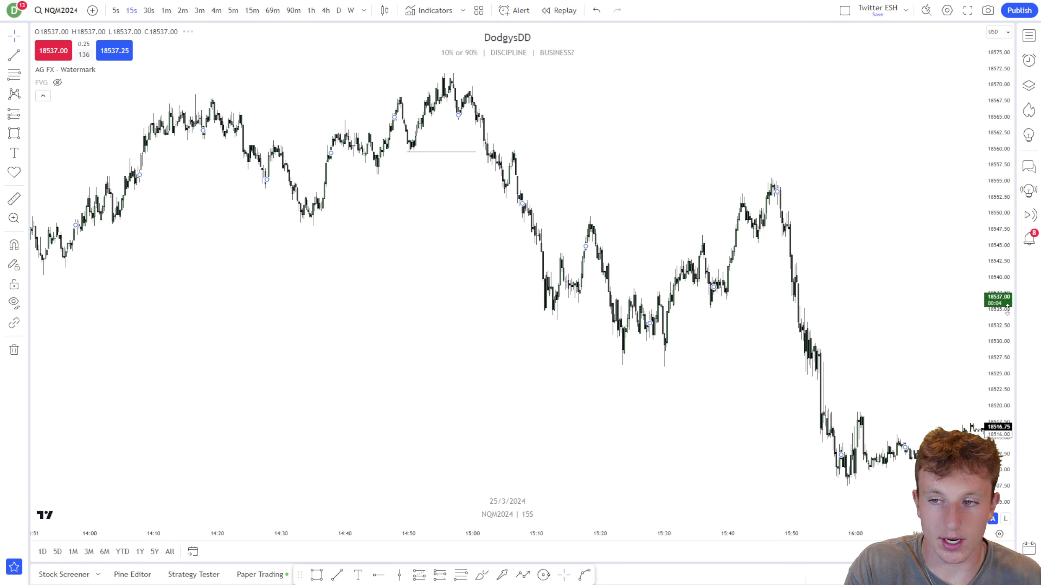
pyautogui.moveTo(1005, 305); pyautogui.dragTo(1005, 160)
pyautogui.moveTo(715, 191); pyautogui.dragTo(730, 275)
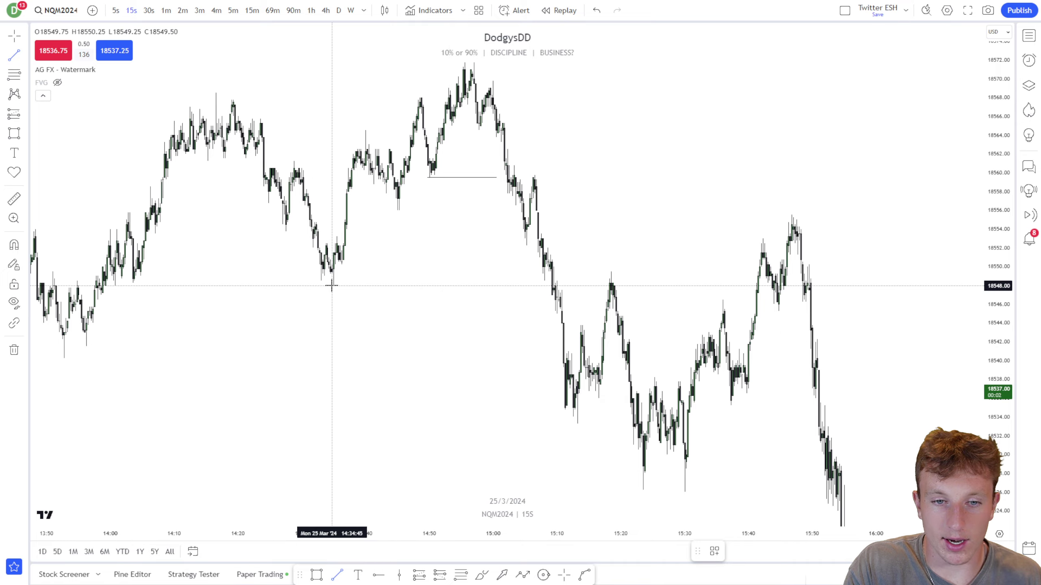
pyautogui.click(534, 294)
pyautogui.scroll(-2, 959, 365)
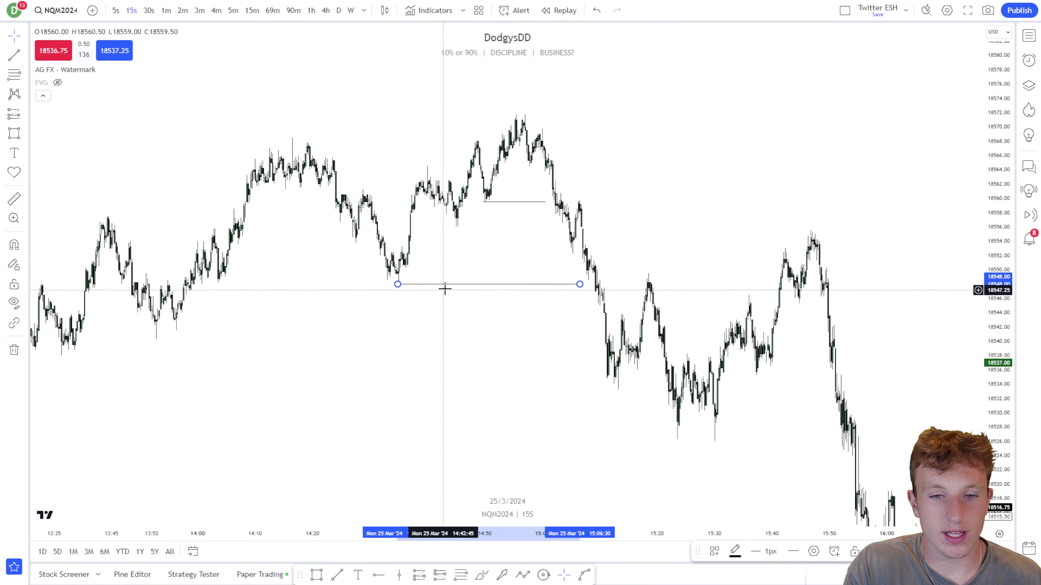
pyautogui.moveTo(438, 262); pyautogui.dragTo(393, 244)
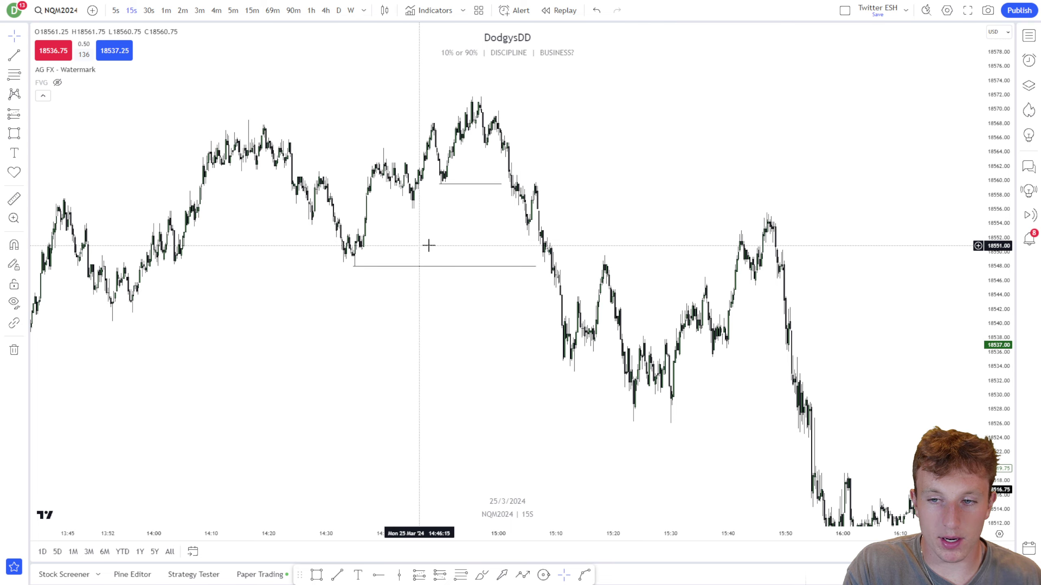
# Place a short position with its entry at 18559.00 on the drop just after 15:00 on 25 March.
pyautogui.moveTo(474, 238); pyautogui.dragTo(364, 219)
pyautogui.click(25, 117)
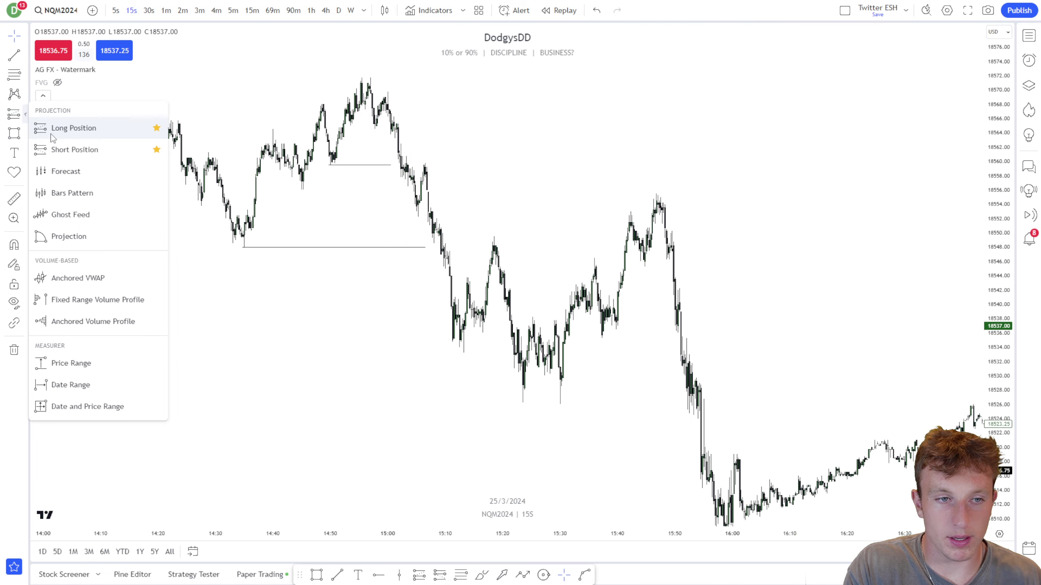
pyautogui.click(51, 136)
pyautogui.click(25, 114)
pyautogui.click(48, 149)
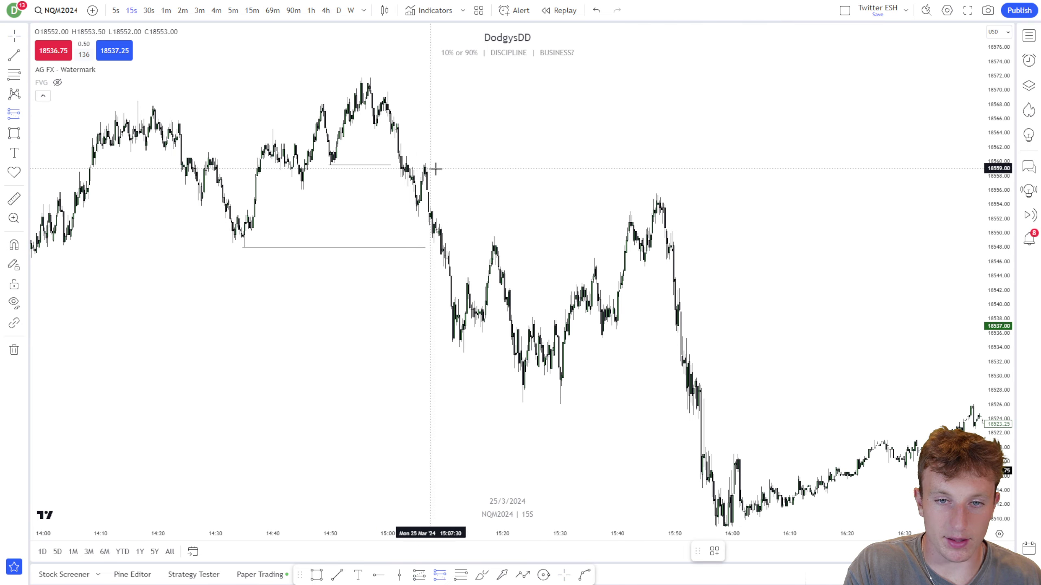
pyautogui.click(406, 169)
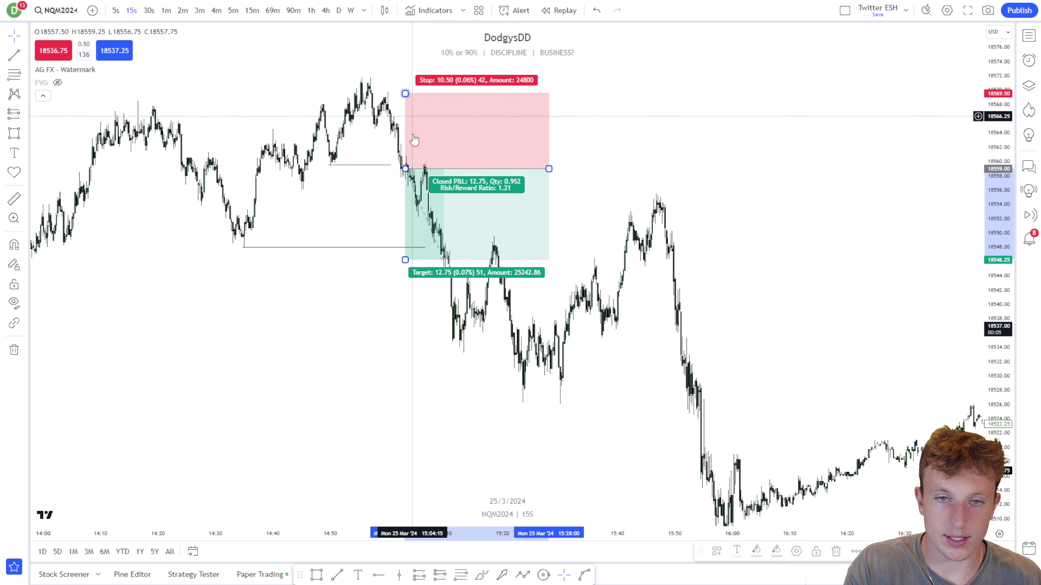
# Set the short position's target to 18548.00 on the lower line, its entry to 18561.50 and its stop to 18571.25.
pyautogui.moveTo(405, 259); pyautogui.dragTo(405, 247)
pyautogui.moveTo(406, 169)
pyautogui.mouseDown()
pyautogui.moveTo(420, 172)
pyautogui.moveTo(379, 147)
pyautogui.moveTo(396, 151)
pyautogui.mouseUp()
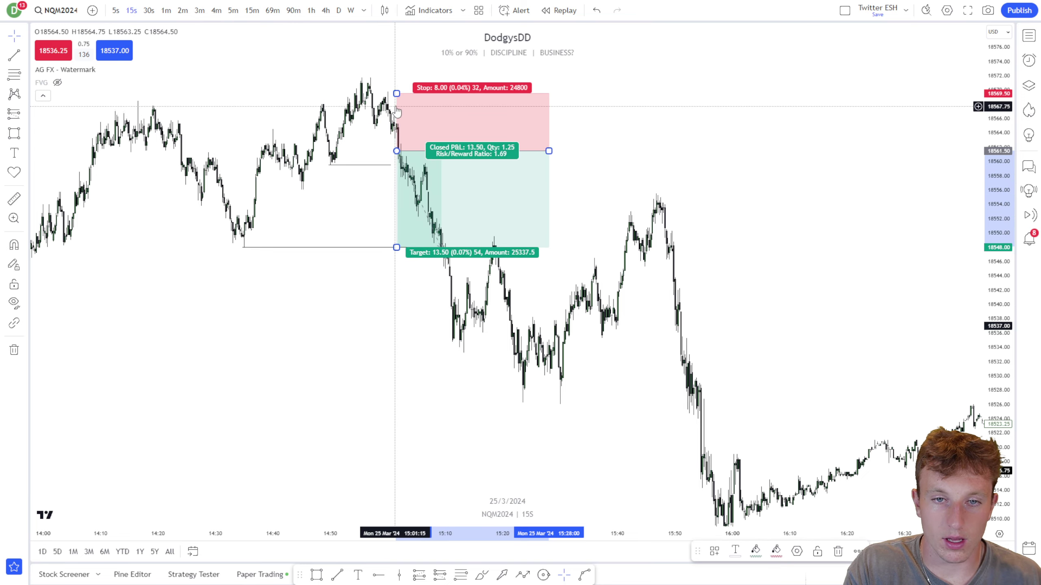
pyautogui.moveTo(396, 94); pyautogui.dragTo(396, 82)
pyautogui.click(586, 215)
# Label the 18548.00 trend line "MSS", with the text aligned top and right.
pyautogui.scroll(-1, 632, 239)
pyautogui.moveTo(628, 236); pyautogui.dragTo(650, 263)
pyautogui.scroll(1, 650, 263)
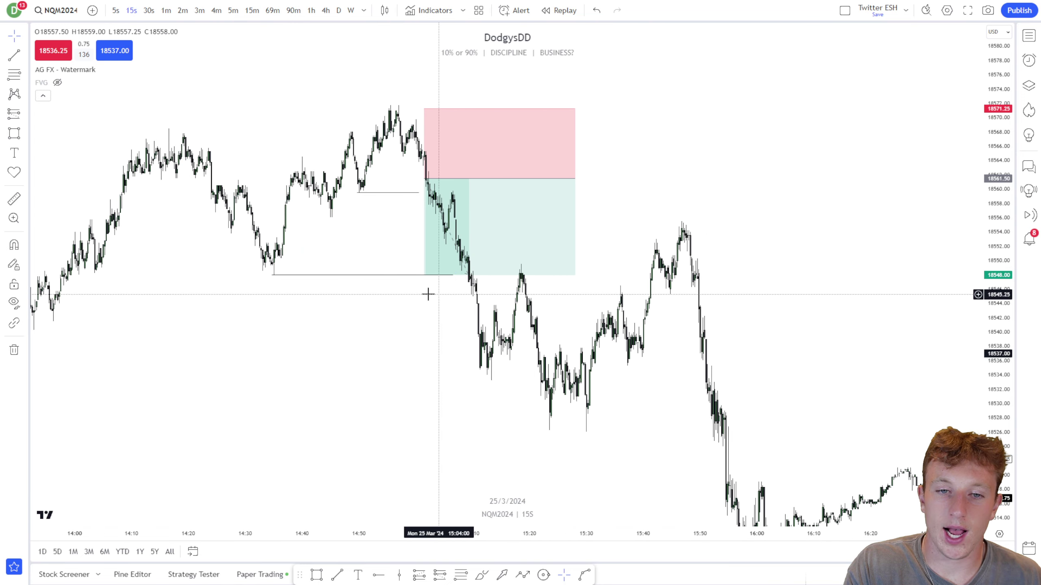
pyautogui.doubleClick(409, 279)
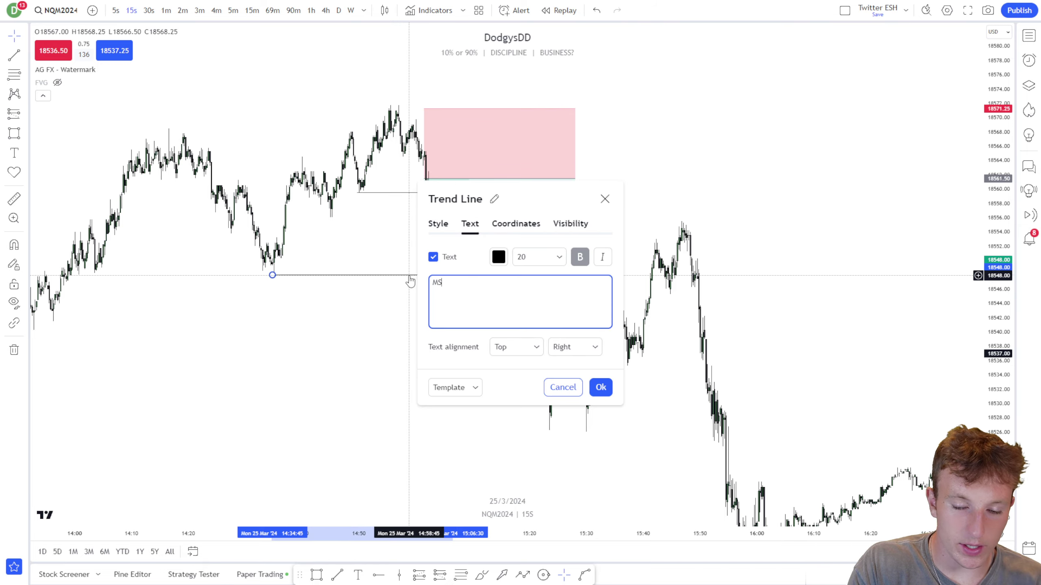
pyautogui.click(601, 387)
# Switch to the 1-minute chart and delete the short position entered at 18561.50.
pyautogui.click(166, 10)
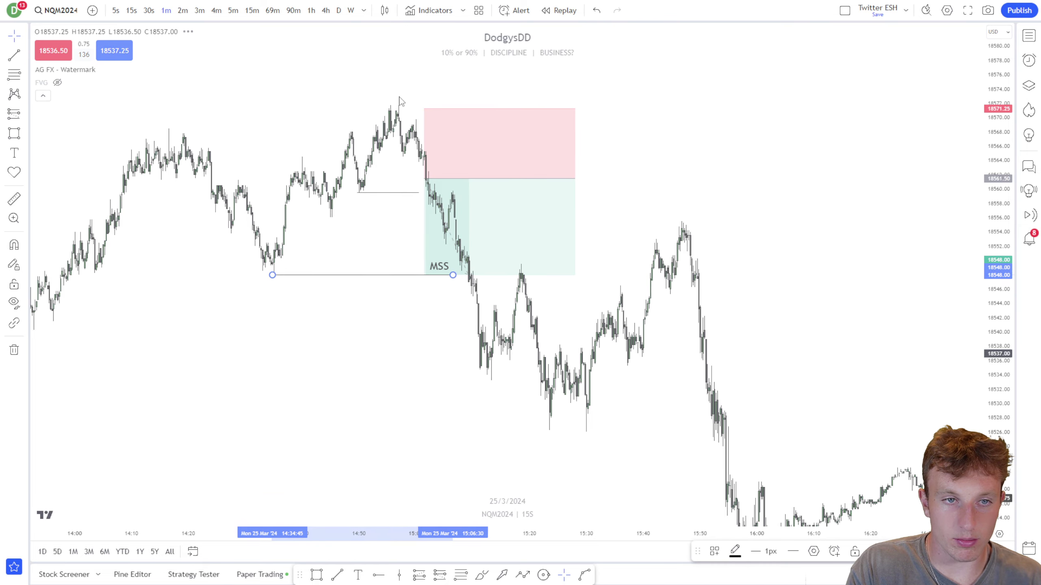
pyautogui.moveTo(772, 244); pyautogui.dragTo(690, 244)
pyautogui.hotkey('ctrl', 'z')
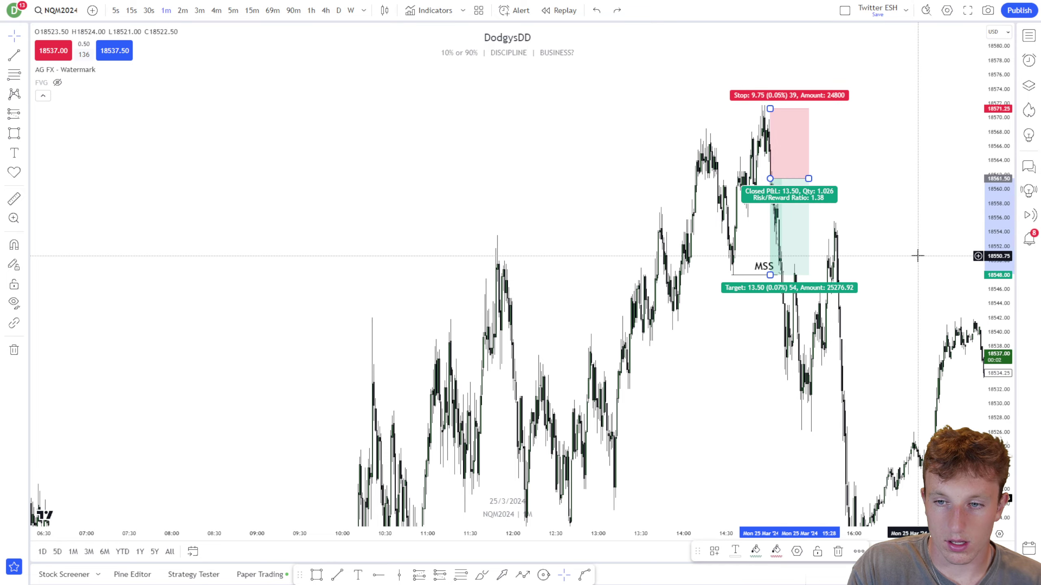
pyautogui.scroll(2, 916, 255)
pyautogui.moveTo(914, 256); pyautogui.dragTo(699, 253)
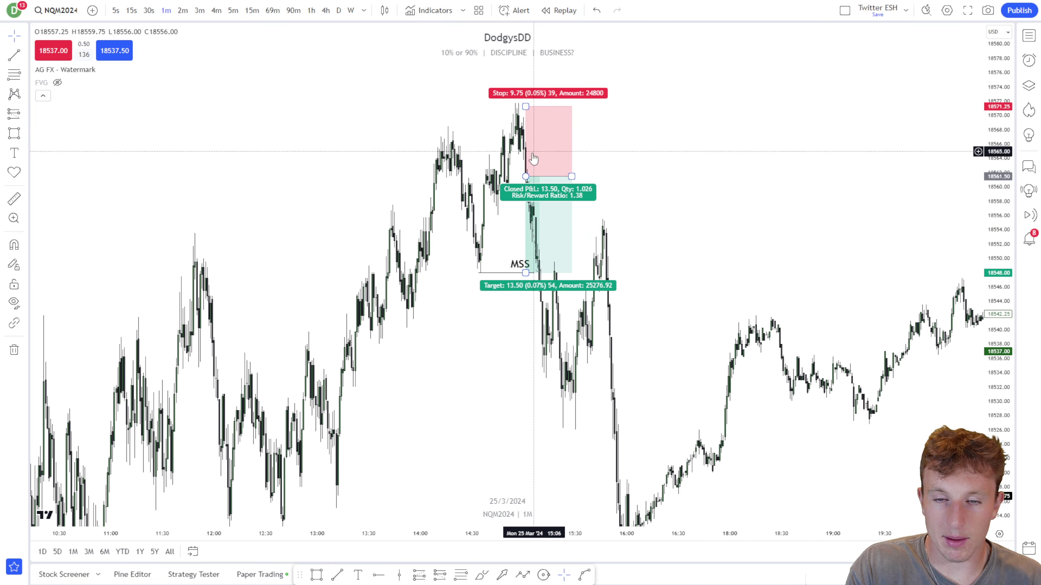
pyautogui.scroll(1, 526, 162)
pyautogui.scroll(2, 527, 168)
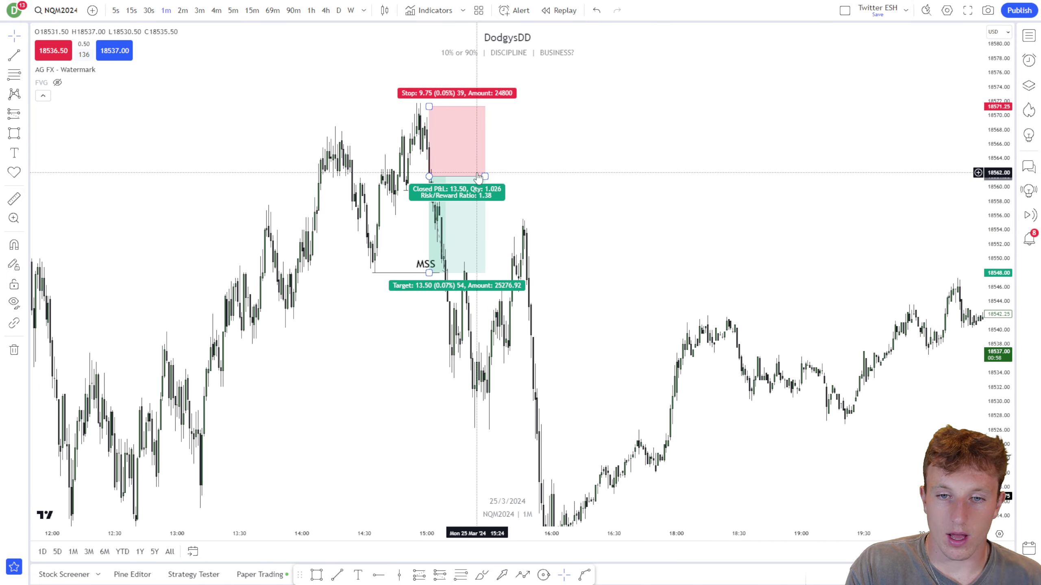
pyautogui.press('Delete')
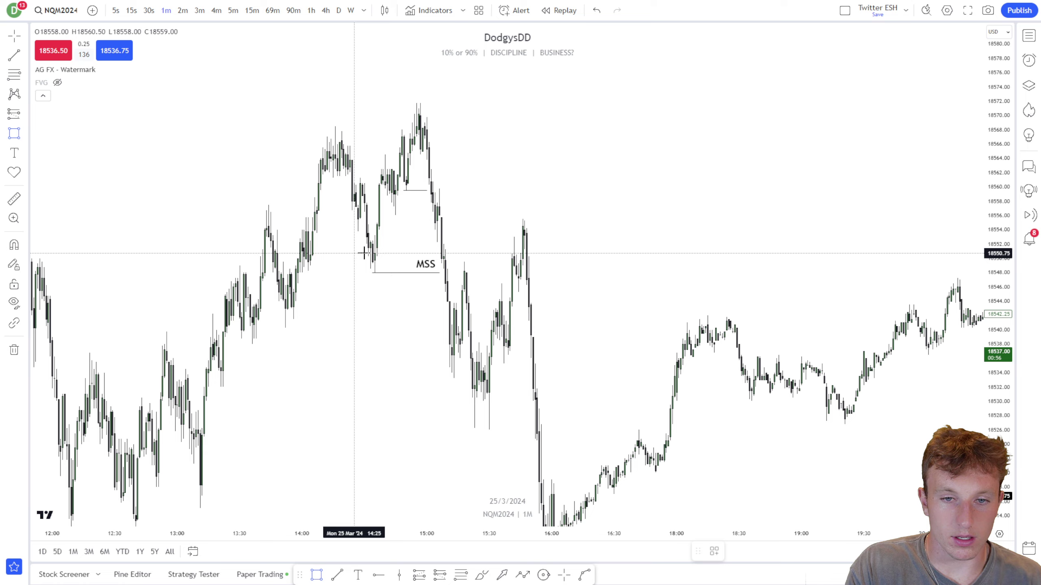
# Shade a rectangle between about 18556 and 18552 over the gap above the MSS line, extending to about 16:23.
pyautogui.click(438, 217)
pyautogui.click(600, 245)
pyautogui.click(405, 262)
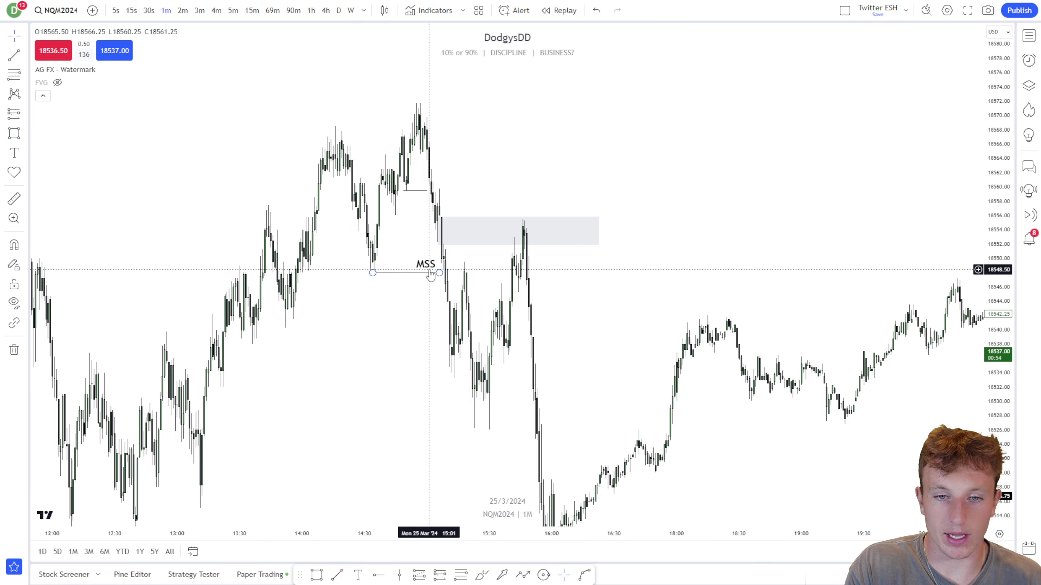
# Place a short position at 15:34 with its entry at 18551.75 beneath the shaded gap and its stop at 18570.00.
pyautogui.click(17, 113)
pyautogui.click(62, 128)
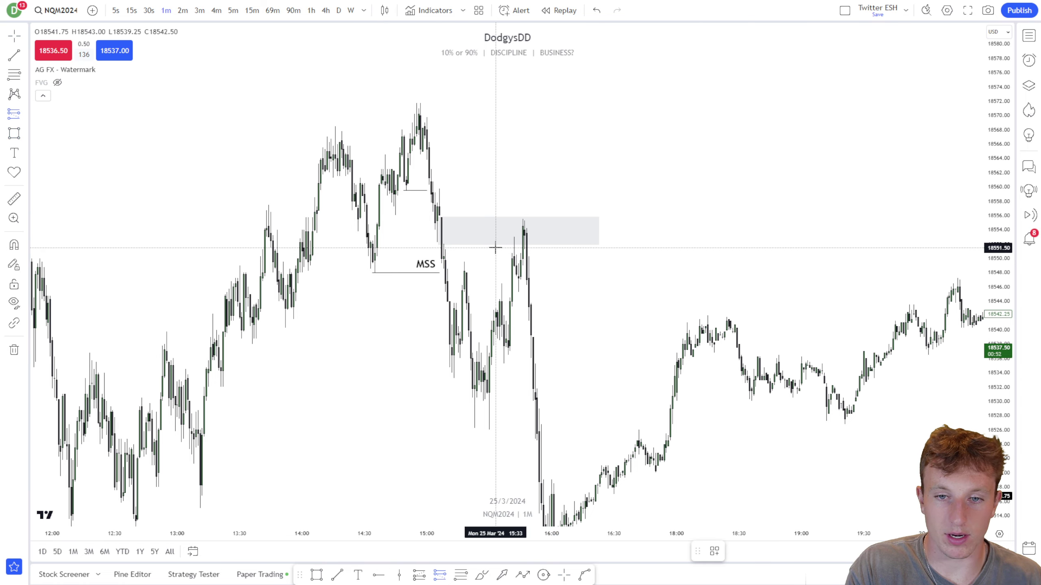
pyautogui.click(497, 246)
pyautogui.moveTo(497, 151); pyautogui.dragTo(511, 116)
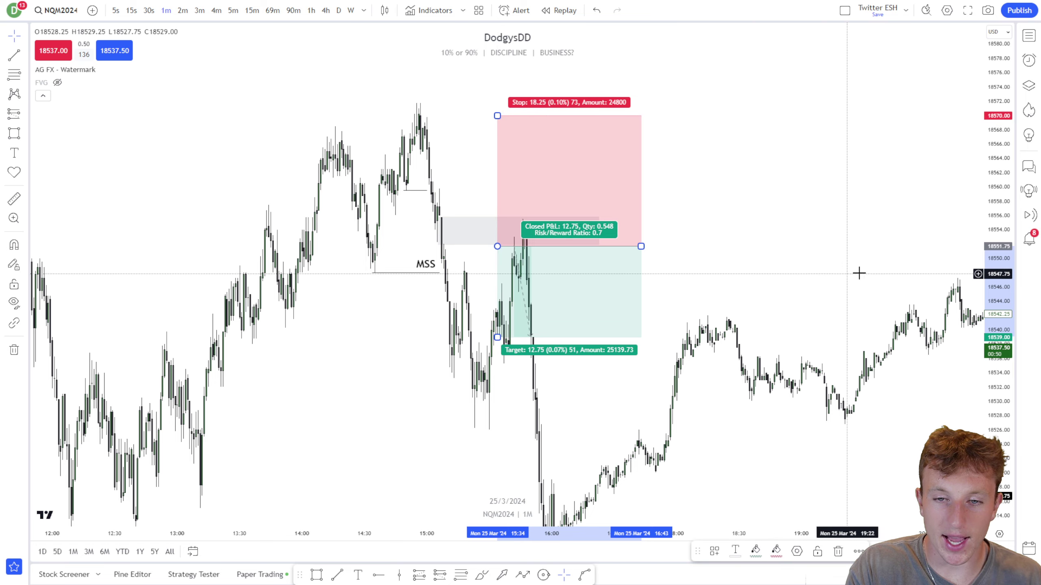
# Extend the short position's target to 18511.25 near the 16:00 low.
pyautogui.moveTo(998, 275); pyautogui.dragTo(998, 408)
pyautogui.scroll(-1, 914, 427)
pyautogui.click(549, 320)
pyautogui.moveTo(549, 319); pyautogui.dragTo(549, 438)
pyautogui.click(775, 424)
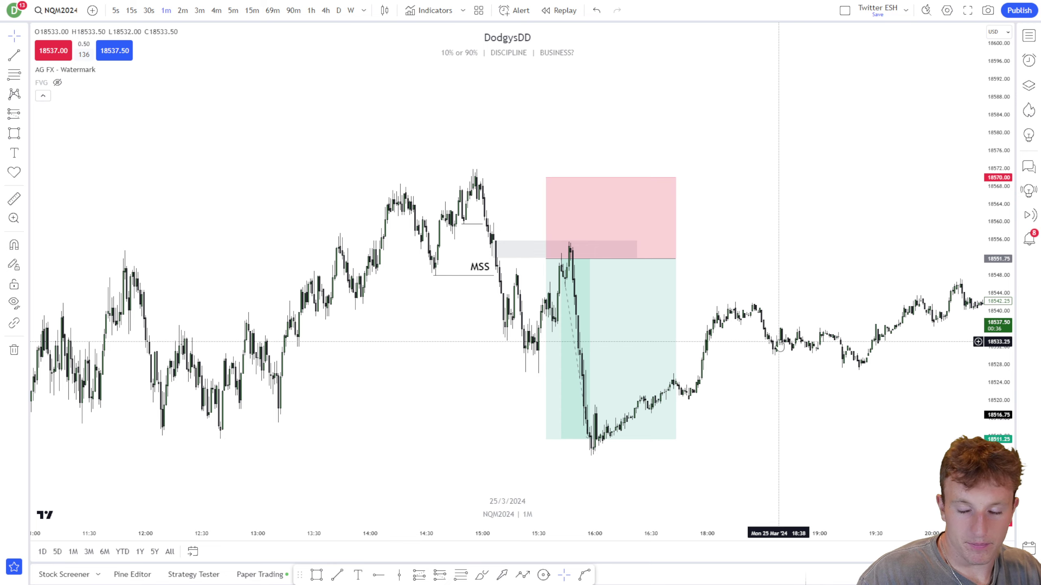
# Switch the chart with the completed short trade to the 5-minute timeframe.
pyautogui.click(571, 252)
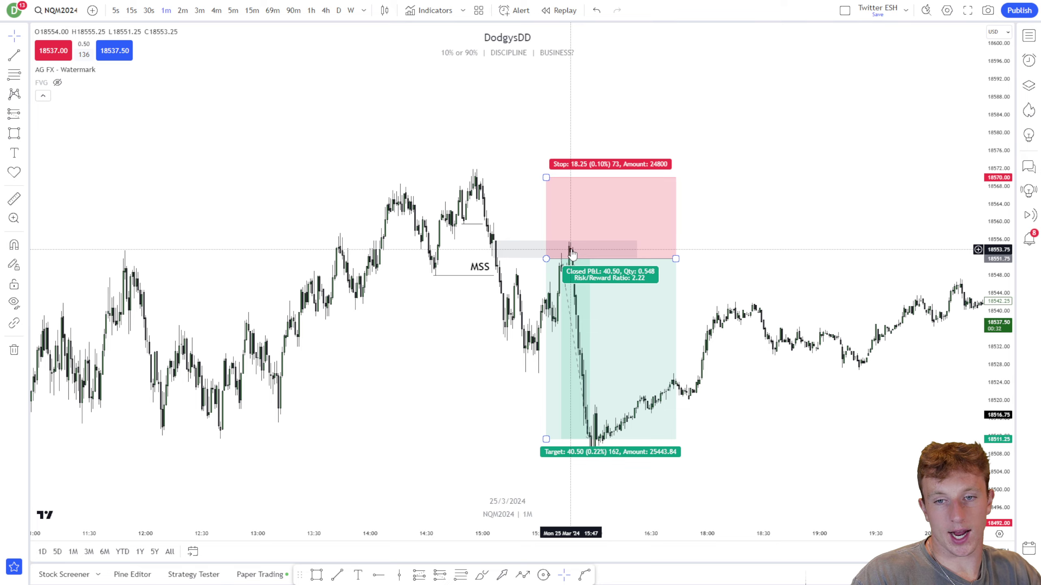
pyautogui.click(993, 250)
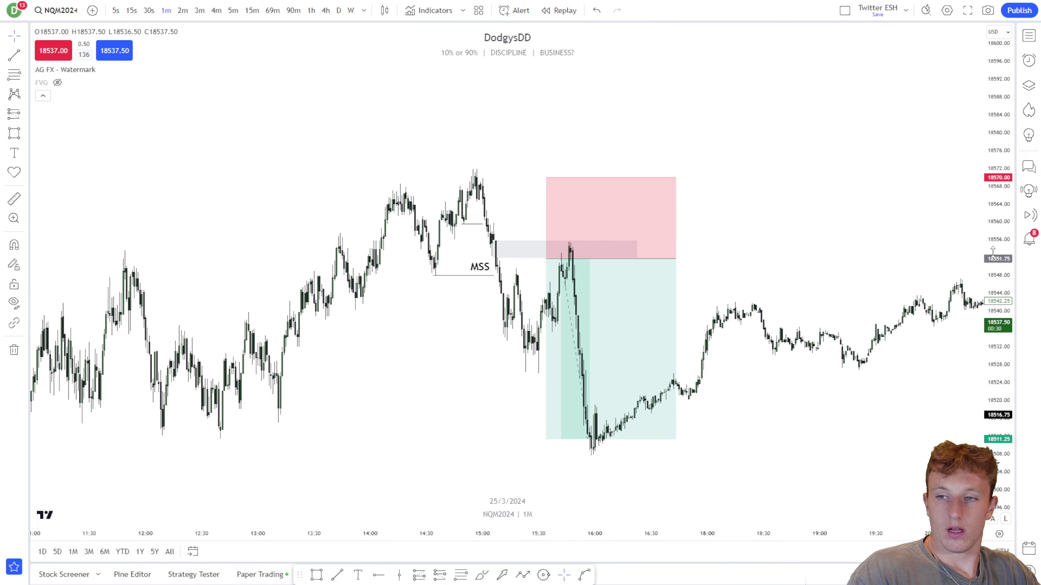
pyautogui.moveTo(992, 251); pyautogui.dragTo(992, 293)
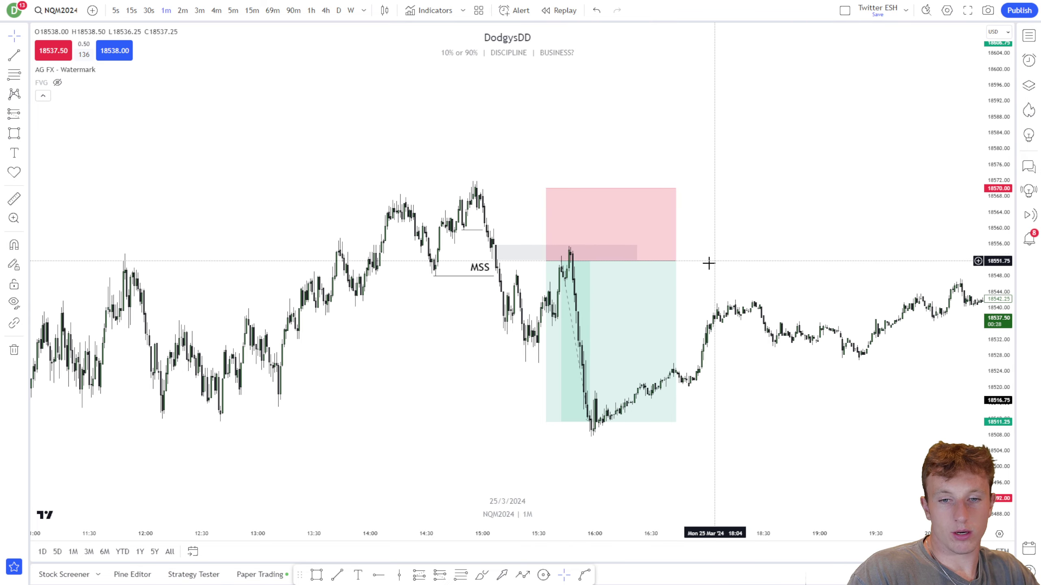
pyautogui.scroll(-3, 472, 325)
pyautogui.click(231, 12)
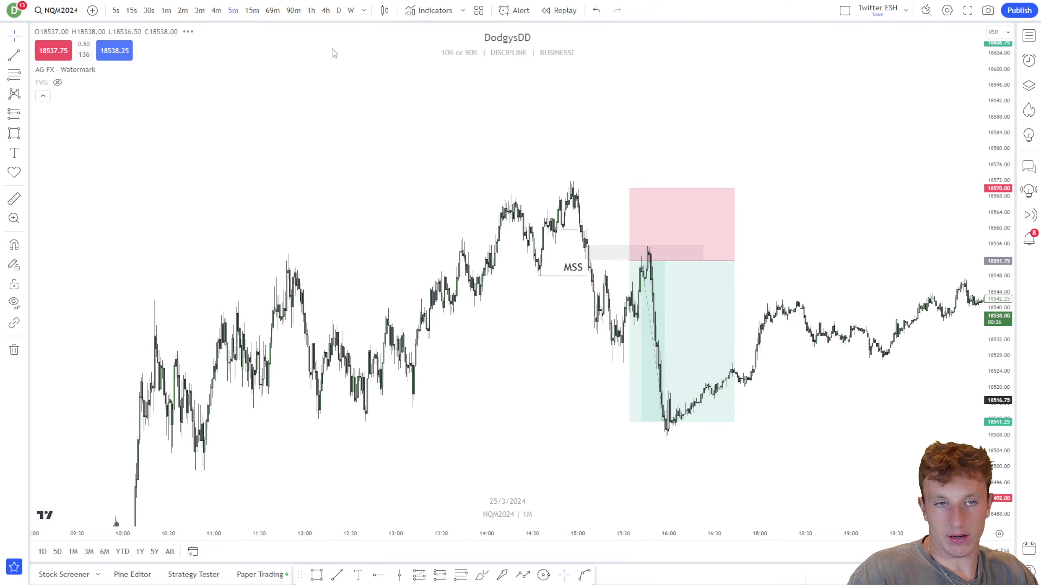
# Draw a horizontal trend line at 18515.00 from the 25 March 13:10 low to 26 March 00:40.
pyautogui.moveTo(956, 235); pyautogui.dragTo(815, 249)
pyautogui.scroll(3, 736, 270)
pyautogui.moveTo(737, 278); pyautogui.dragTo(492, 281)
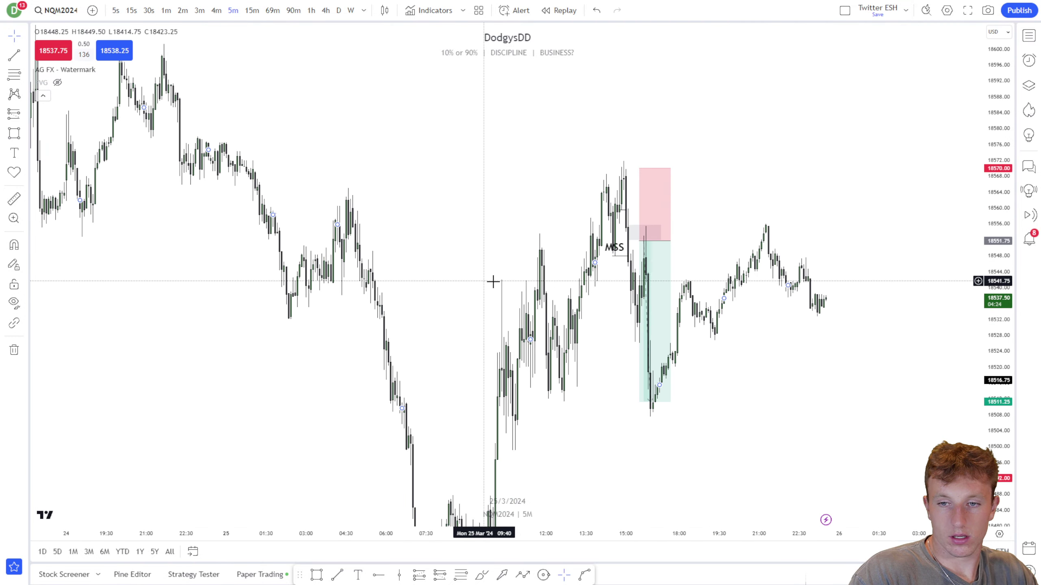
pyautogui.moveTo(781, 353); pyautogui.dragTo(592, 272)
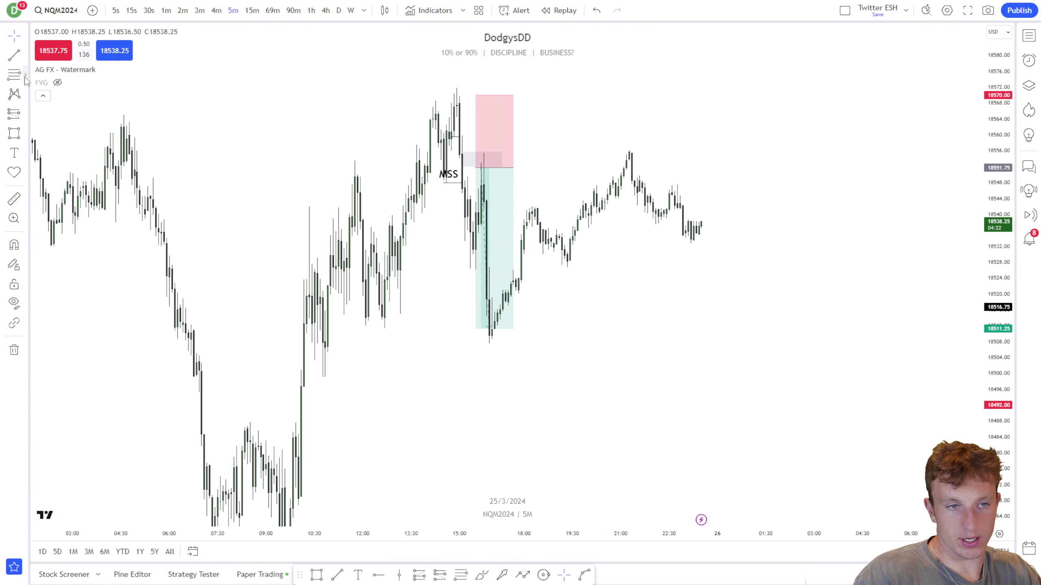
pyautogui.moveTo(400, 313); pyautogui.dragTo(739, 313)
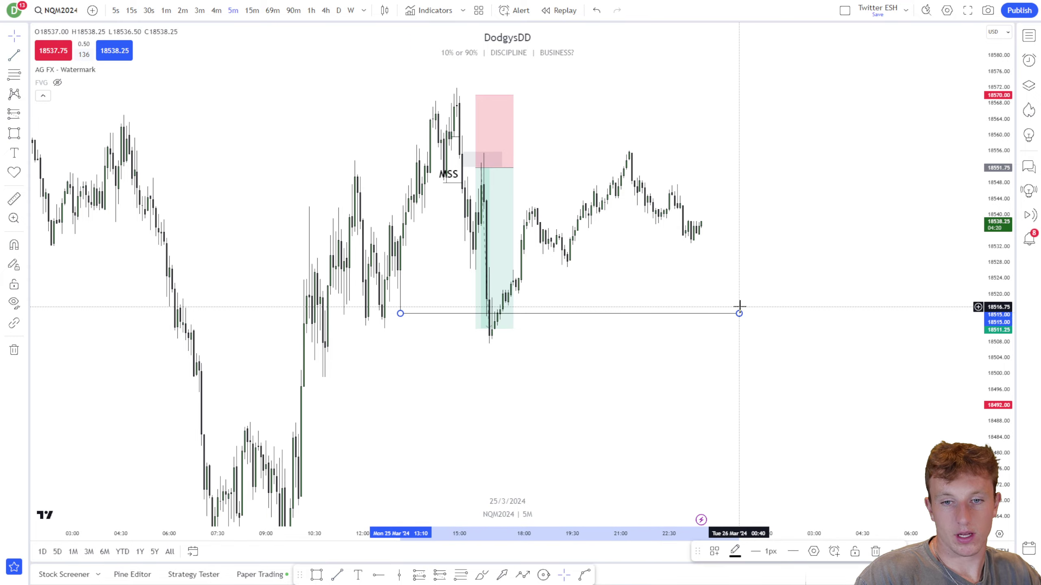
pyautogui.click(493, 167)
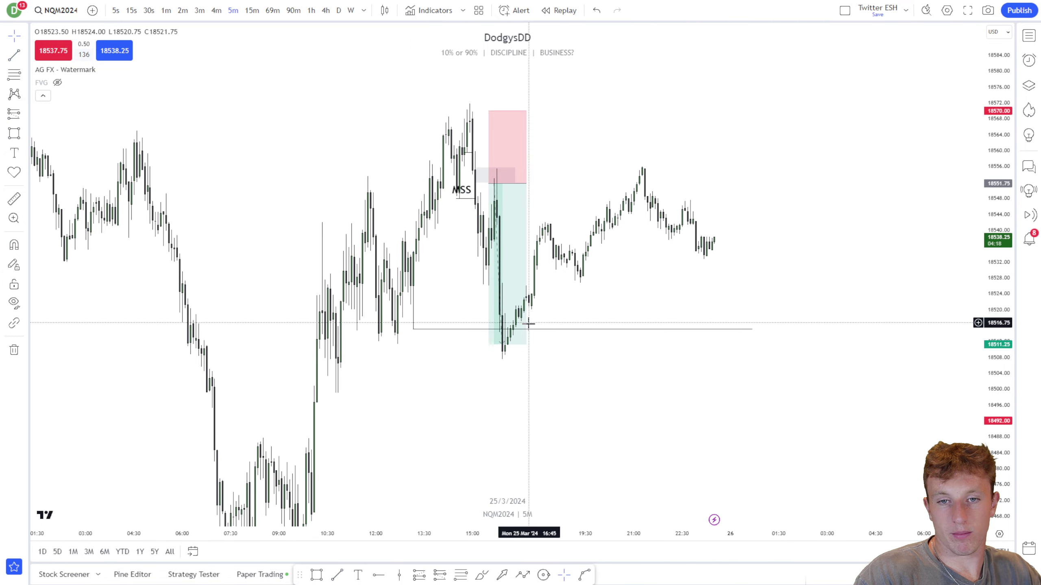
# Brush a price path from the 18515.00 line down to about 18476, up to about 18540 and down to about 18415.
pyautogui.moveTo(993, 280); pyautogui.dragTo(988, 406)
pyautogui.scroll(-1, 793, 359)
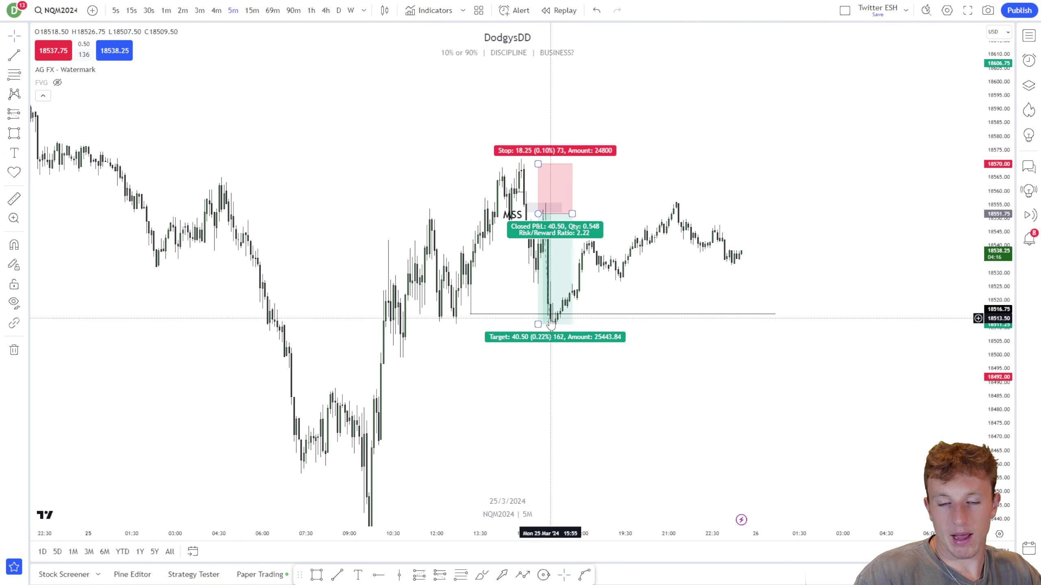
pyautogui.scroll(1, 553, 326)
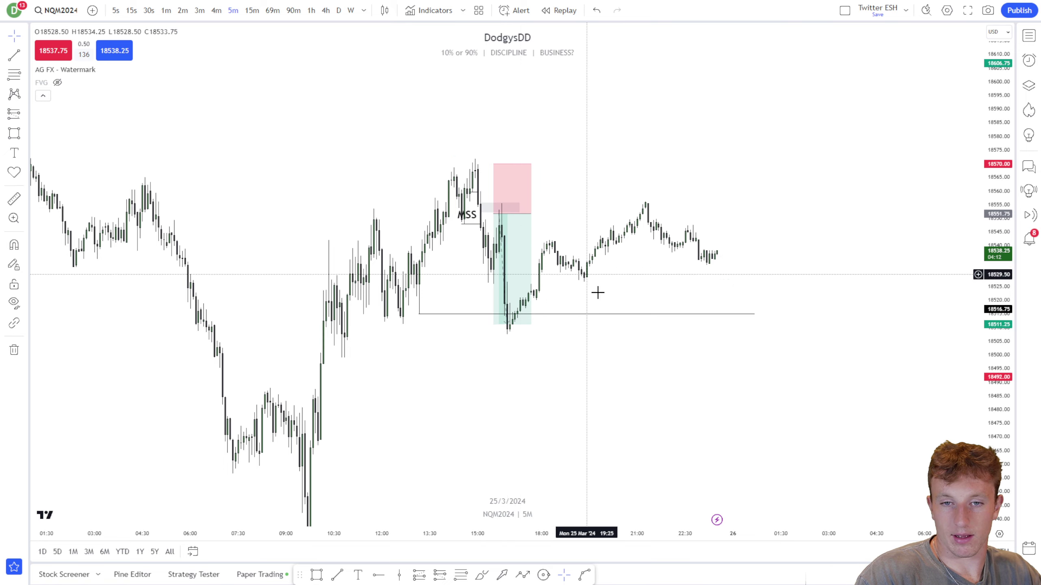
pyautogui.scroll(-2, 942, 393)
pyautogui.moveTo(758, 425); pyautogui.dragTo(659, 376)
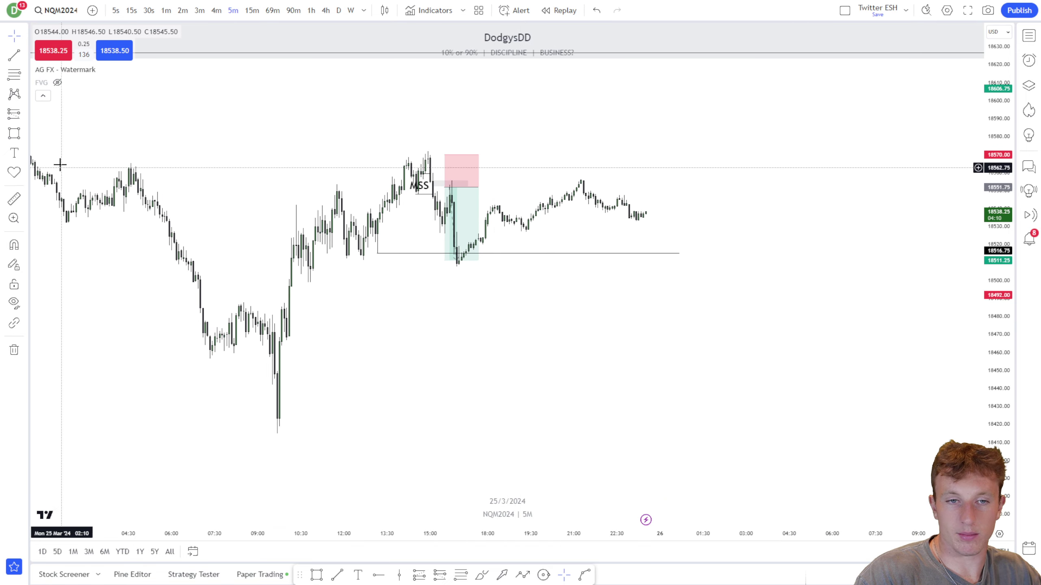
pyautogui.click(14, 114)
pyautogui.click(42, 131)
pyautogui.click(25, 113)
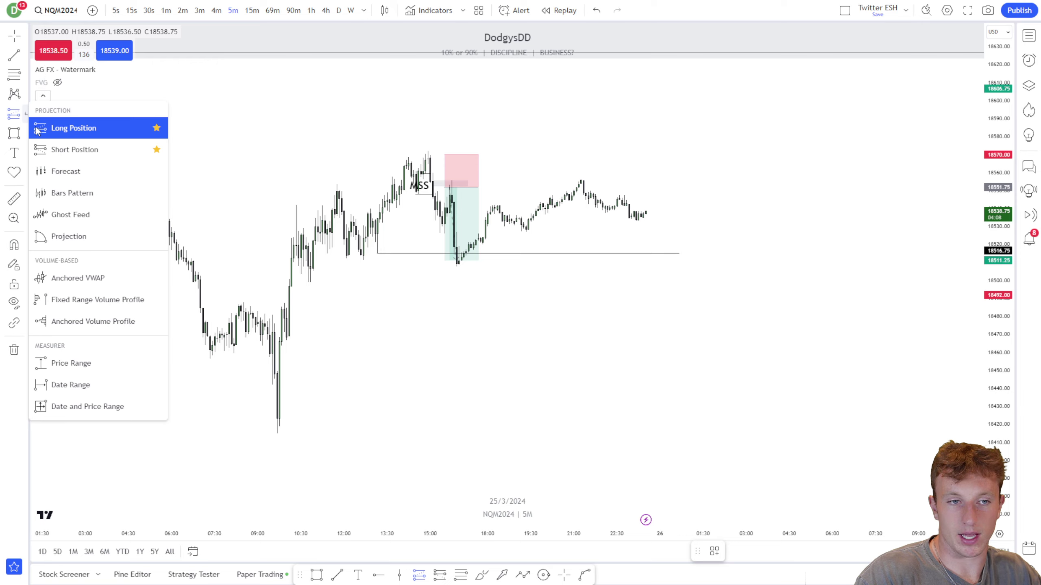
pyautogui.click(16, 55)
pyautogui.click(26, 133)
pyautogui.click(66, 148)
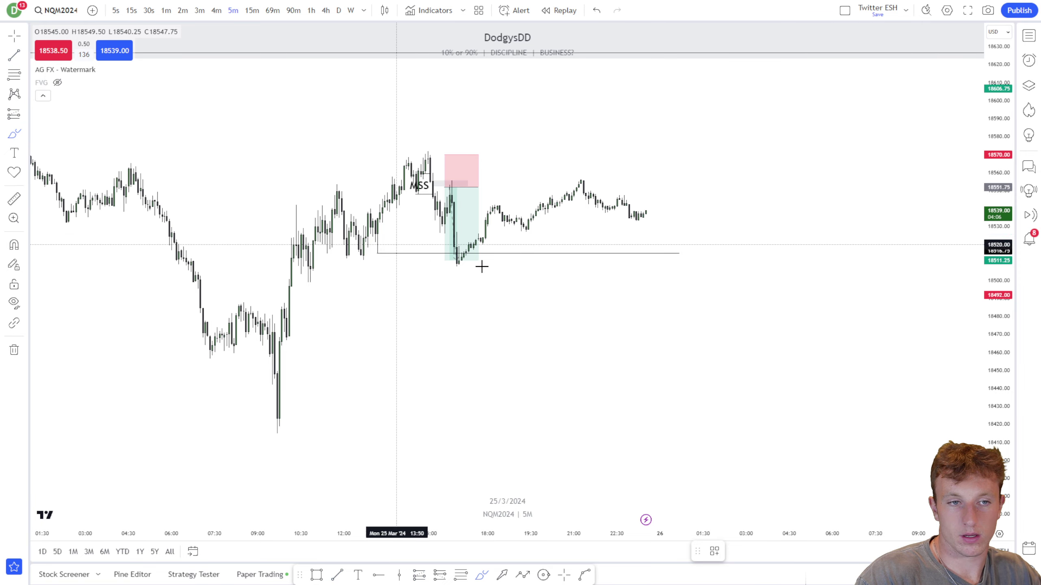
pyautogui.moveTo(456, 246)
pyautogui.mouseDown()
pyautogui.moveTo(472, 325)
pyautogui.moveTo(507, 243)
pyautogui.moveTo(539, 223)
pyautogui.moveTo(609, 434)
pyautogui.mouseUp()
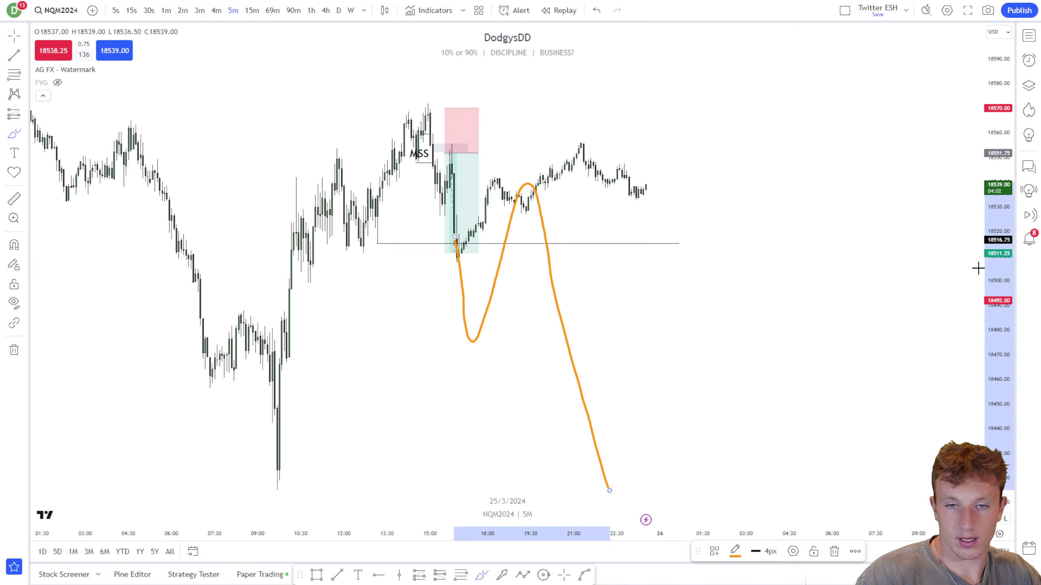
# Shade a rectangle between about 18541 and 18527 around the brushed path's pullback peak, and delete the short position.
pyautogui.click(29, 133)
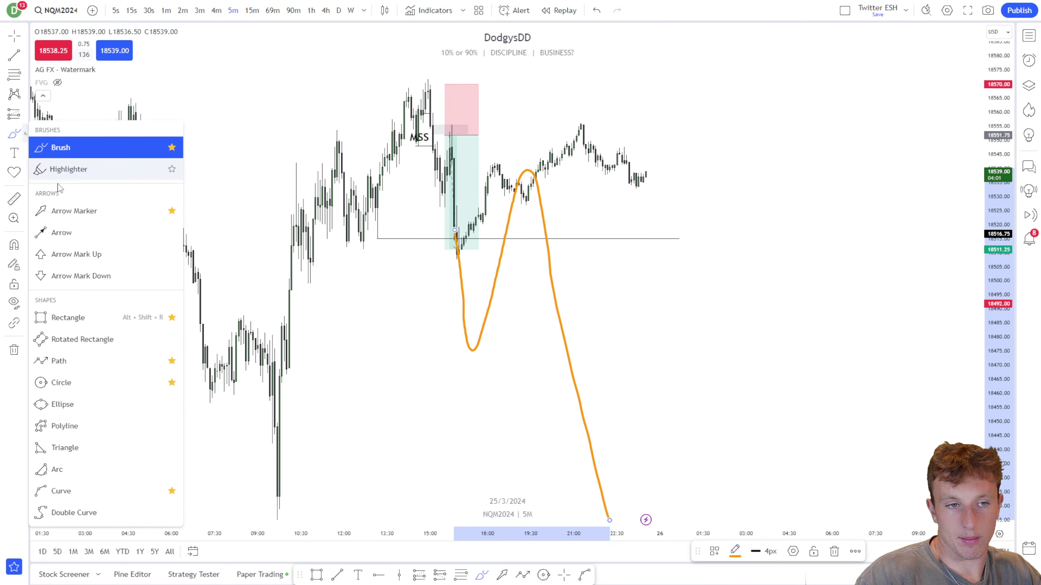
pyautogui.click(88, 316)
pyautogui.moveTo(450, 165); pyautogui.dragTo(626, 205)
pyautogui.click(463, 172)
pyautogui.press('Delete')
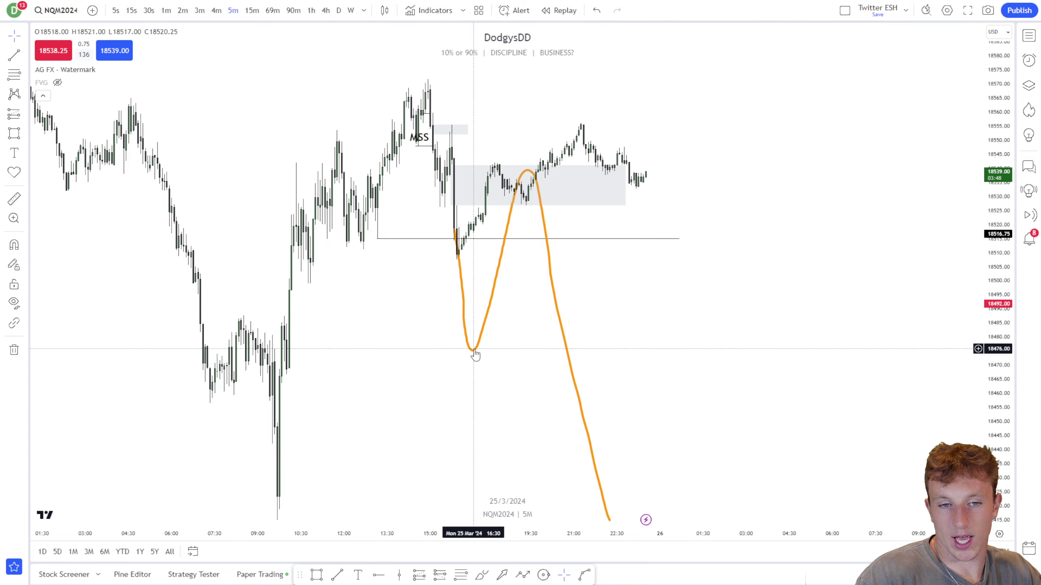
# Place a short position at the 25 March 15:20 MSS gap with entry 18549.50, stop 18566.00 and target 18516.00.
pyautogui.moveTo(1007, 248); pyautogui.dragTo(998, 223)
pyautogui.scroll(-2, 707, 353)
pyautogui.scroll(3, 618, 160)
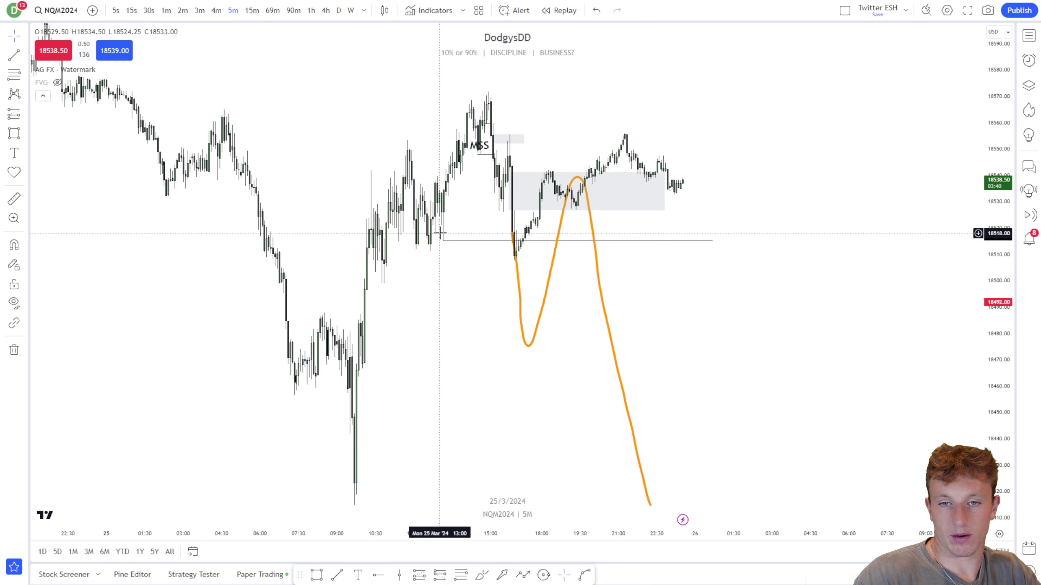
pyautogui.scroll(1, 444, 238)
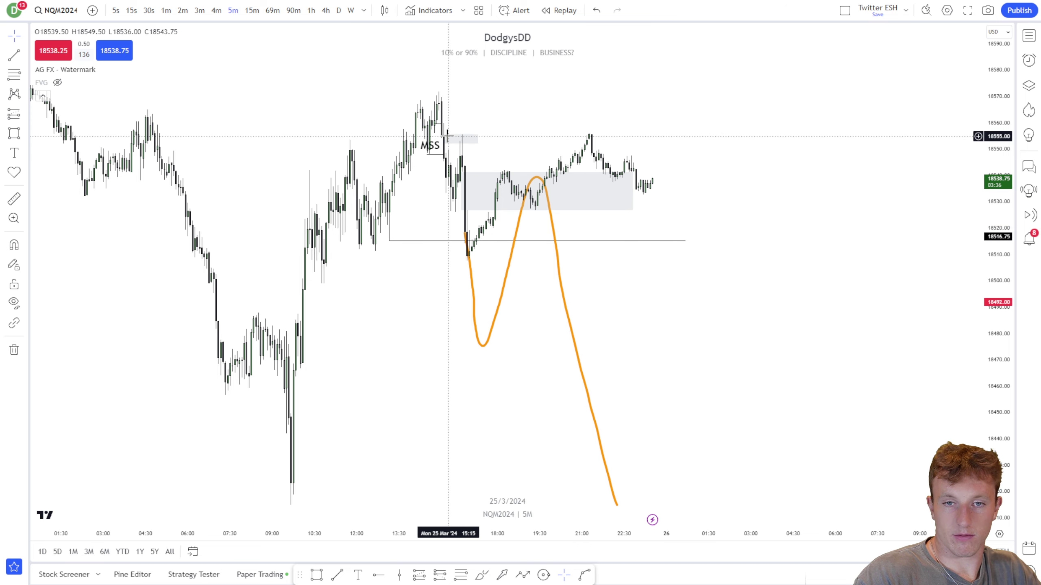
pyautogui.click(26, 117)
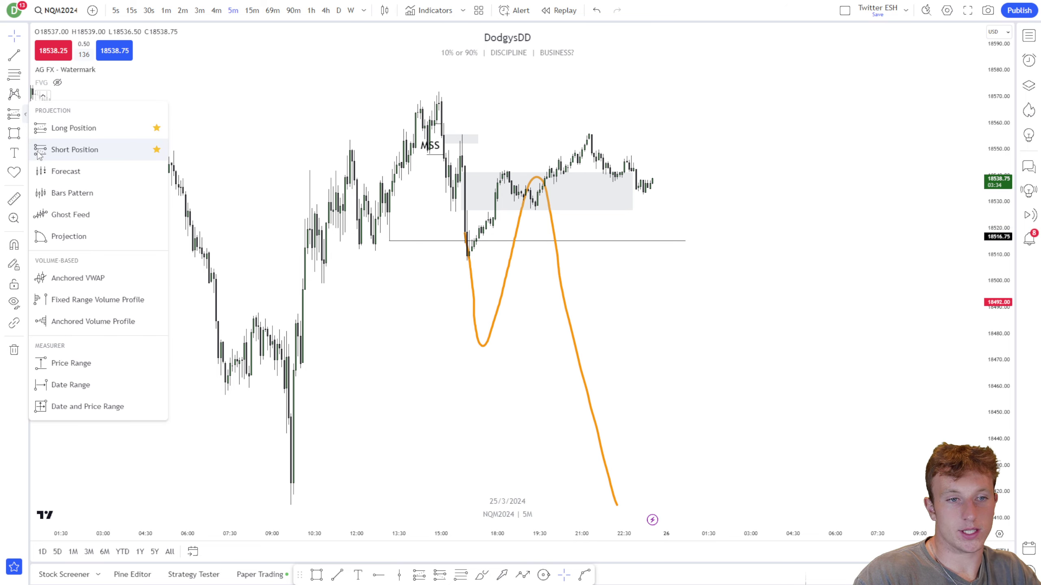
pyautogui.click(62, 149)
pyautogui.click(454, 145)
pyautogui.moveTo(451, 61); pyautogui.dragTo(454, 107)
pyautogui.moveTo(449, 229); pyautogui.dragTo(457, 240)
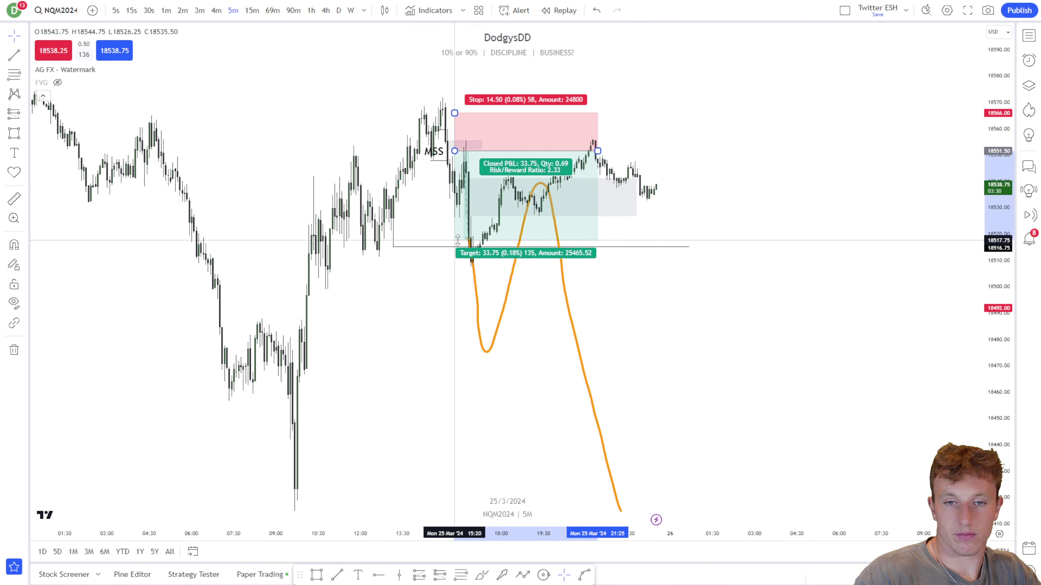
pyautogui.moveTo(455, 151); pyautogui.dragTo(455, 158)
pyautogui.moveTo(817, 211); pyautogui.dragTo(774, 210)
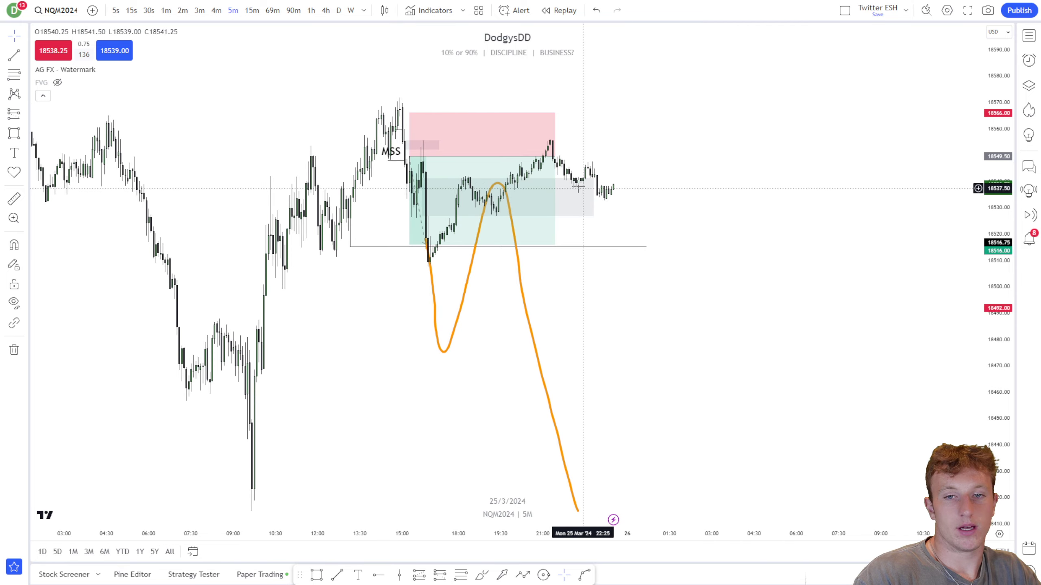
# Move the short position to the brushed pullback with entry 18524.75, stop 18561.25 and target 18451.75, and delete it.
pyautogui.moveTo(497, 156); pyautogui.dragTo(566, 223)
pyautogui.moveTo(479, 178); pyautogui.dragTo(480, 126)
pyautogui.moveTo(524, 309); pyautogui.dragTo(524, 413)
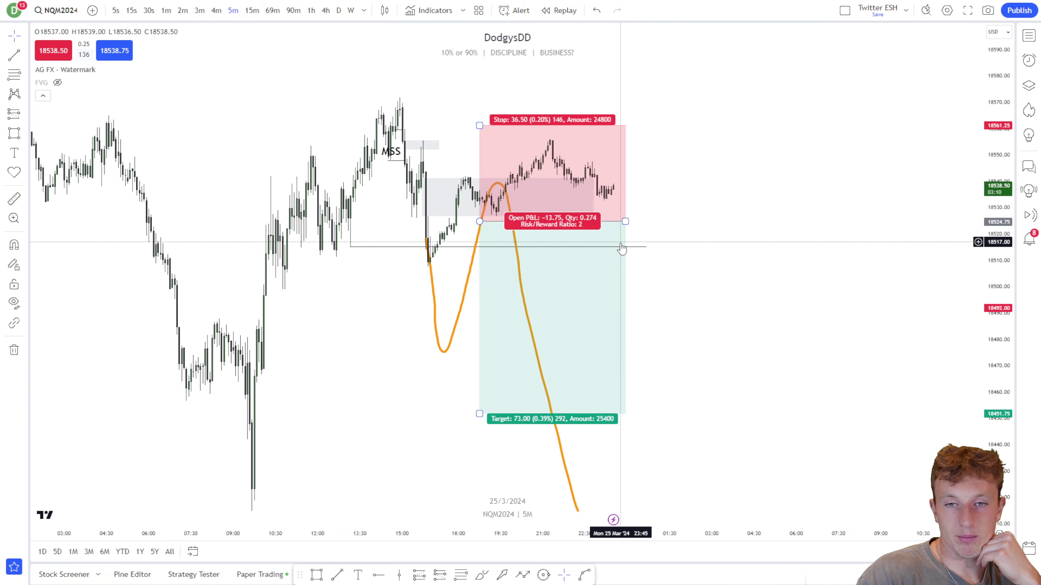
pyautogui.middleClick(605, 277)
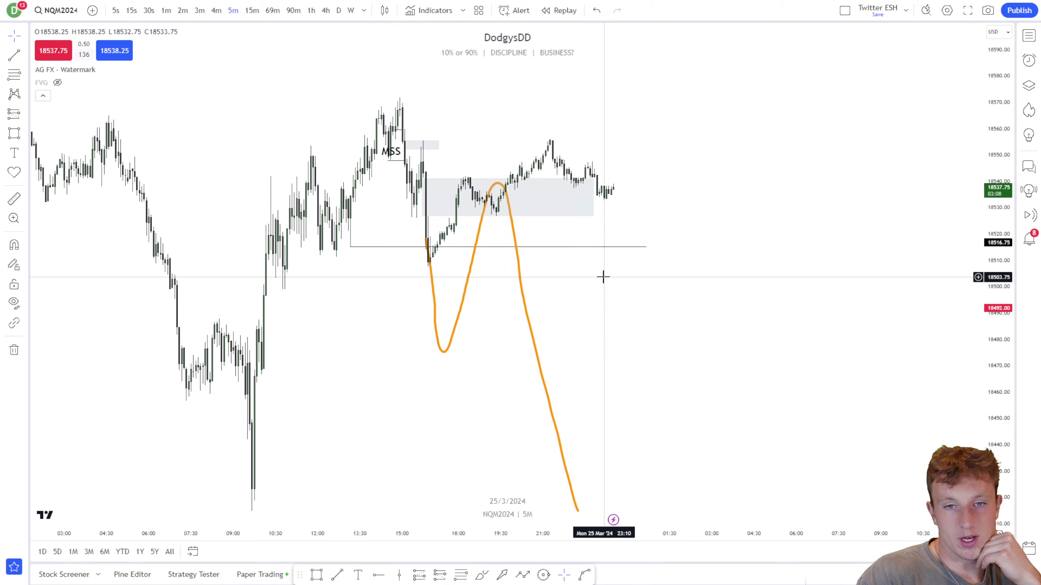
# Examine the 5-minute price action from 22 March through the MSS, the 18515.00 line and the shaded pullback zone.
pyautogui.moveTo(598, 289); pyautogui.dragTo(877, 318)
pyautogui.scroll(1, 697, 250)
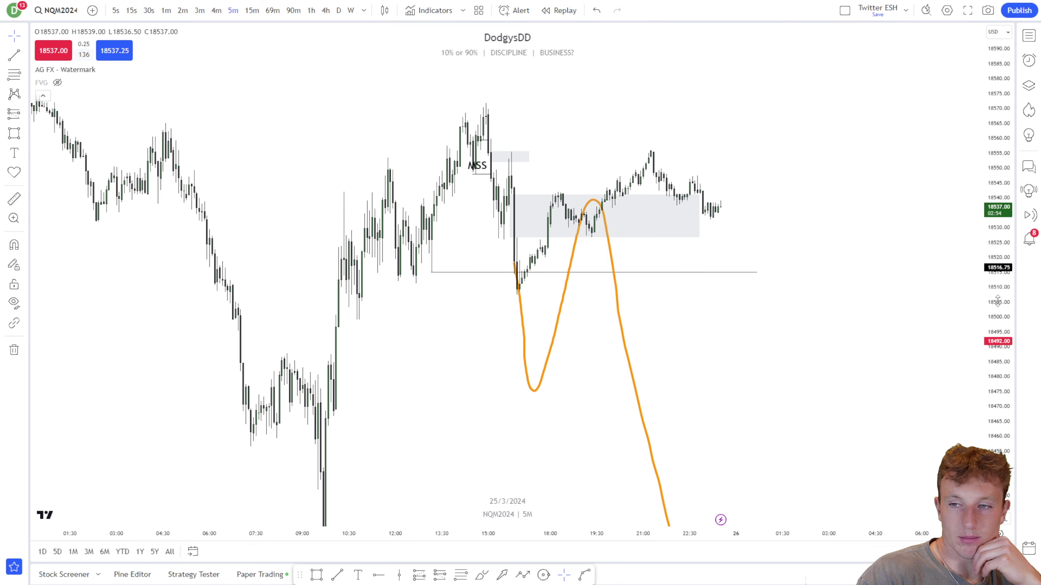
pyautogui.moveTo(1000, 301); pyautogui.dragTo(1000, 330)
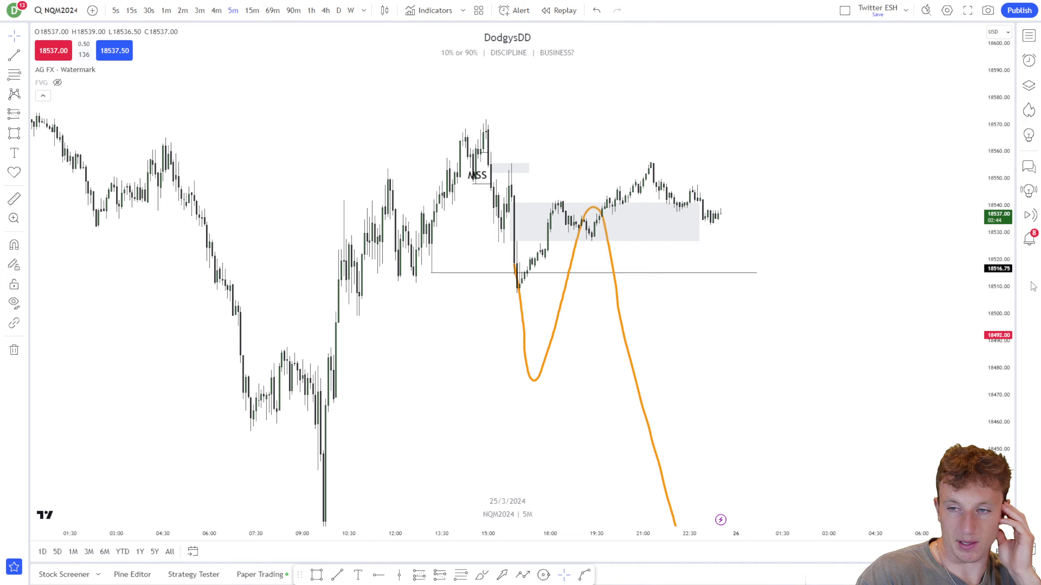
pyautogui.moveTo(1000, 287); pyautogui.dragTo(995, 356)
pyautogui.moveTo(809, 273); pyautogui.dragTo(673, 351)
pyautogui.scroll(-1, 673, 351)
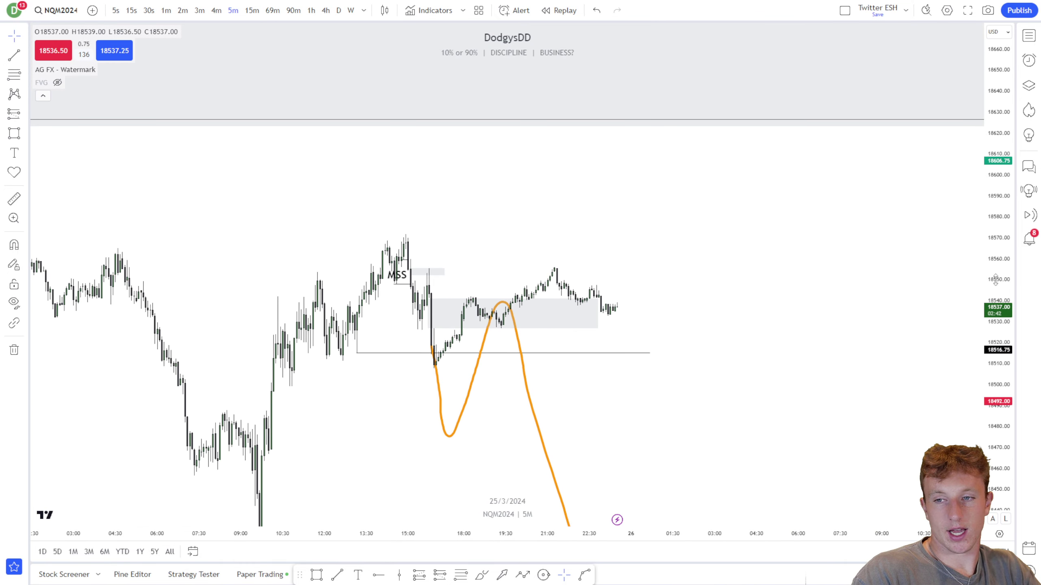
pyautogui.moveTo(995, 280); pyautogui.dragTo(994, 340)
pyautogui.scroll(-5, 655, 274)
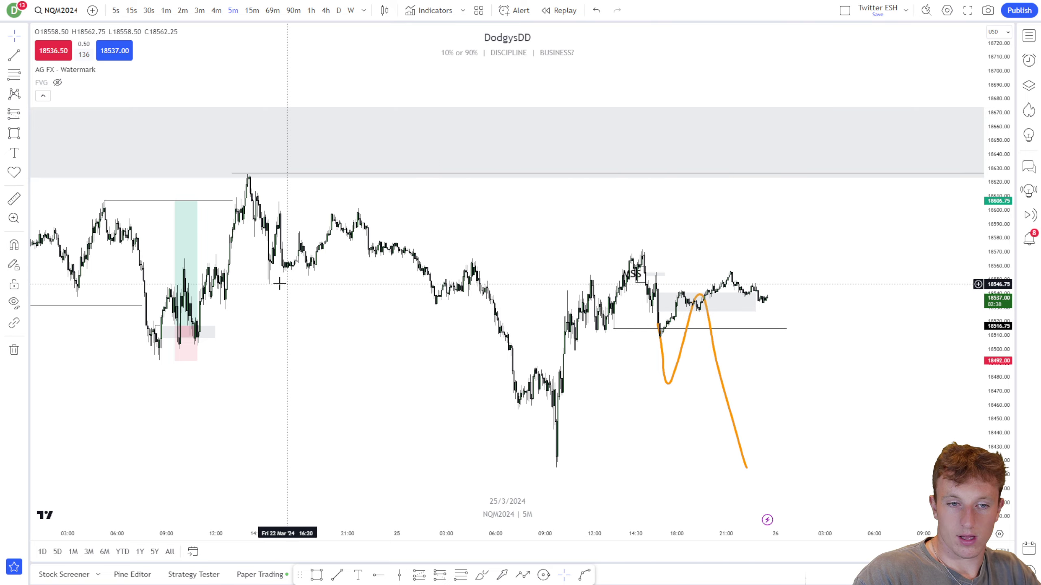
pyautogui.scroll(3, 448, 300)
pyautogui.moveTo(997, 378); pyautogui.dragTo(993, 330)
pyautogui.moveTo(891, 333); pyautogui.dragTo(899, 300)
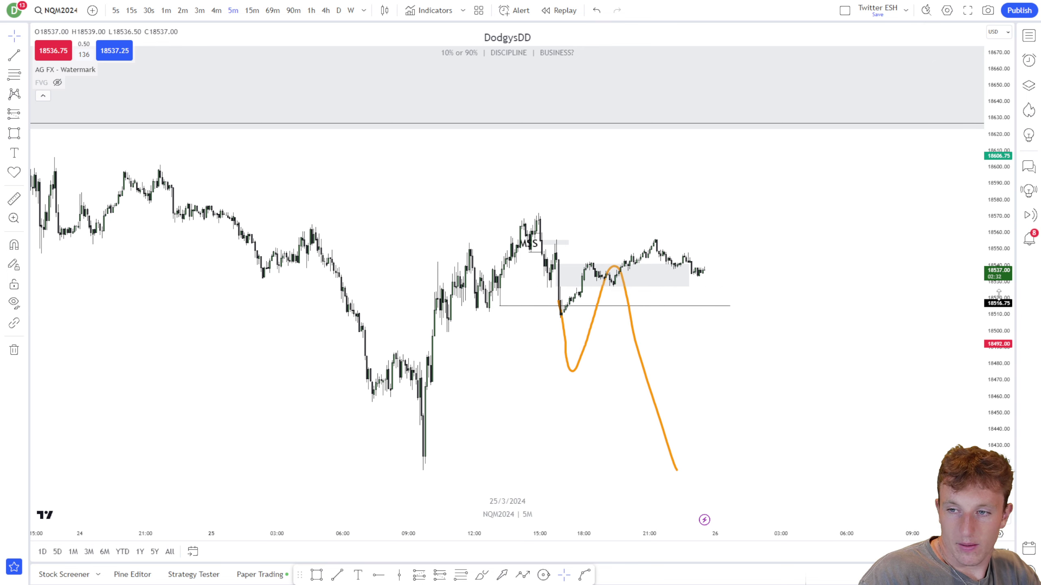
pyautogui.moveTo(999, 293); pyautogui.dragTo(984, 236)
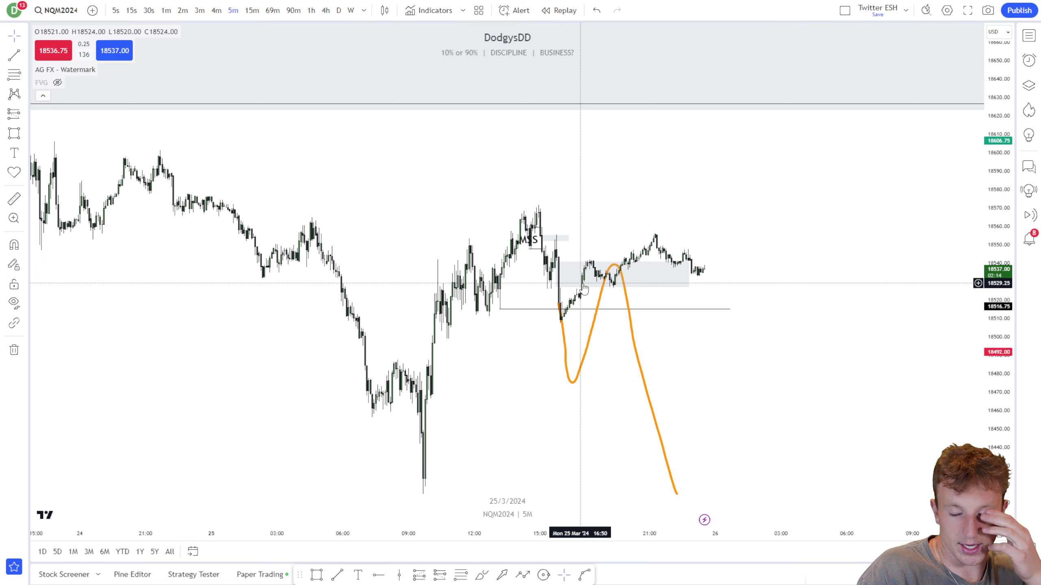
pyautogui.click(621, 288)
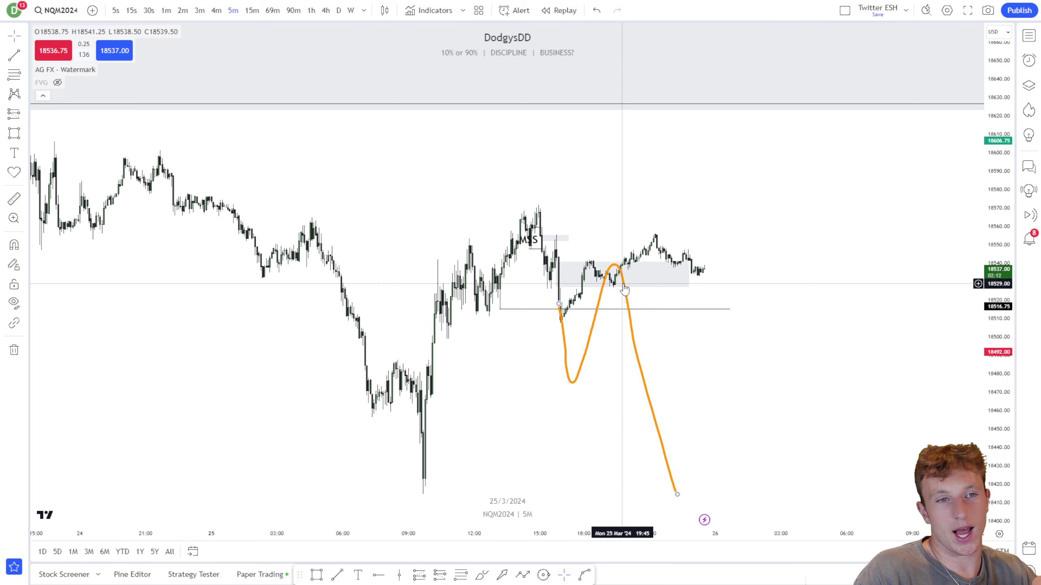
pyautogui.click(577, 289)
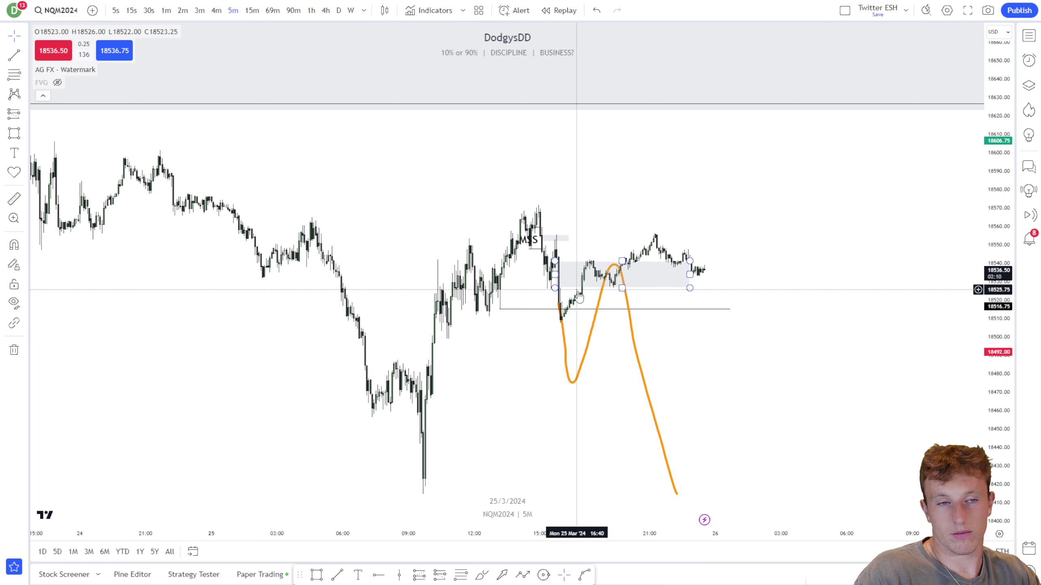
pyautogui.click(577, 291)
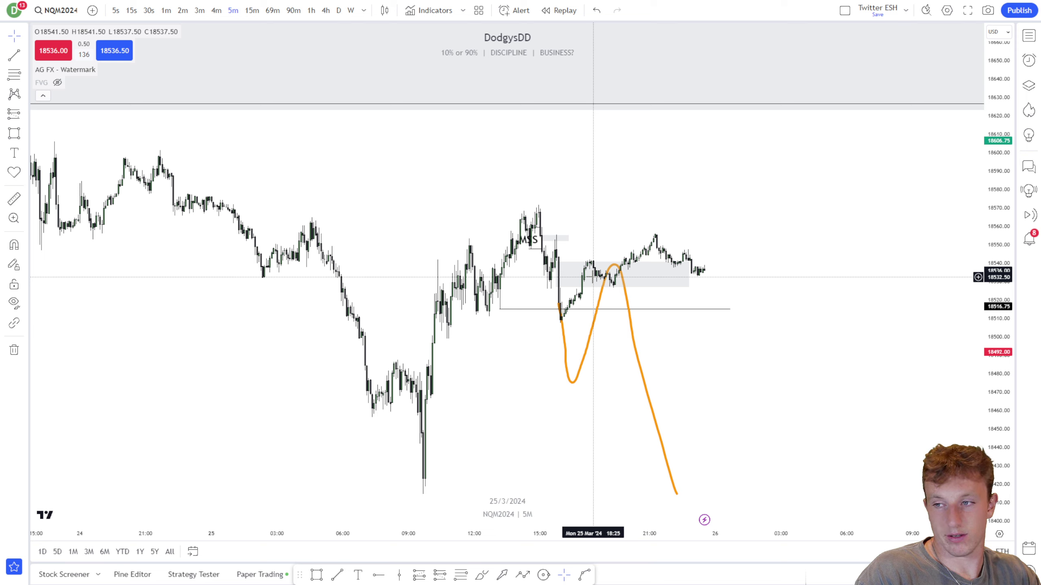